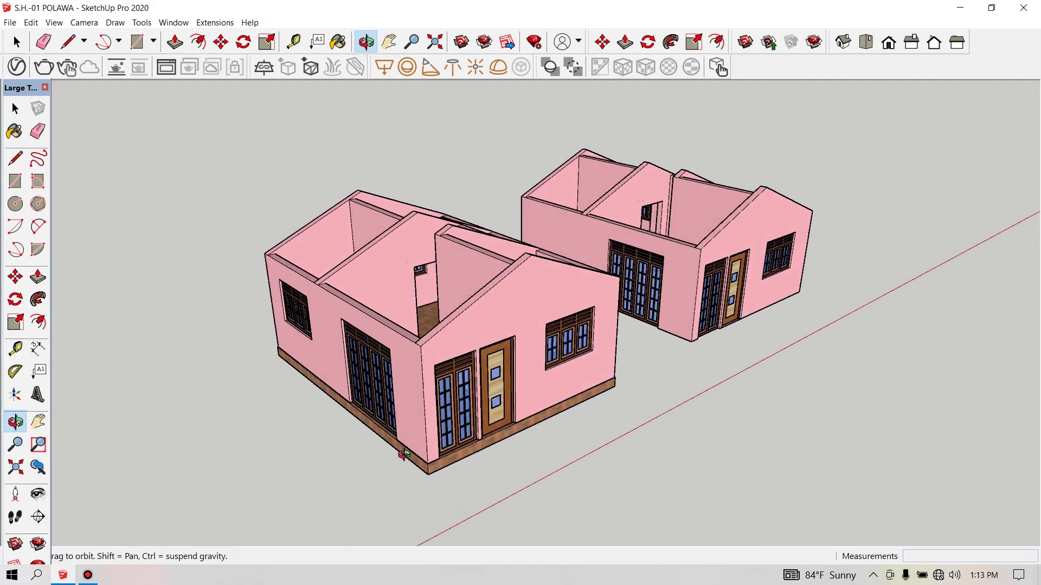
- Orbit and zoom around the house models to inspect the facade and tiled rooms
{"action": "left_click_drag", "start_coordinate": [470, 491], "coordinate": [473, 424]}
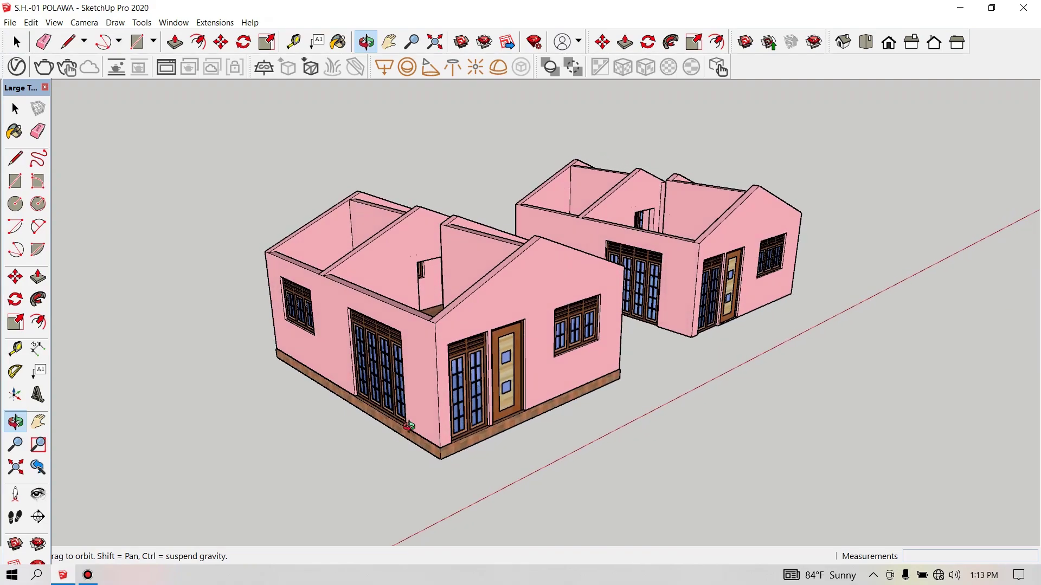
{"action": "scroll", "coordinate": [473, 424], "scroll_direction": "up", "scroll_amount": 2}
{"action": "scroll", "coordinate": [472, 401], "scroll_direction": "up", "scroll_amount": 3}
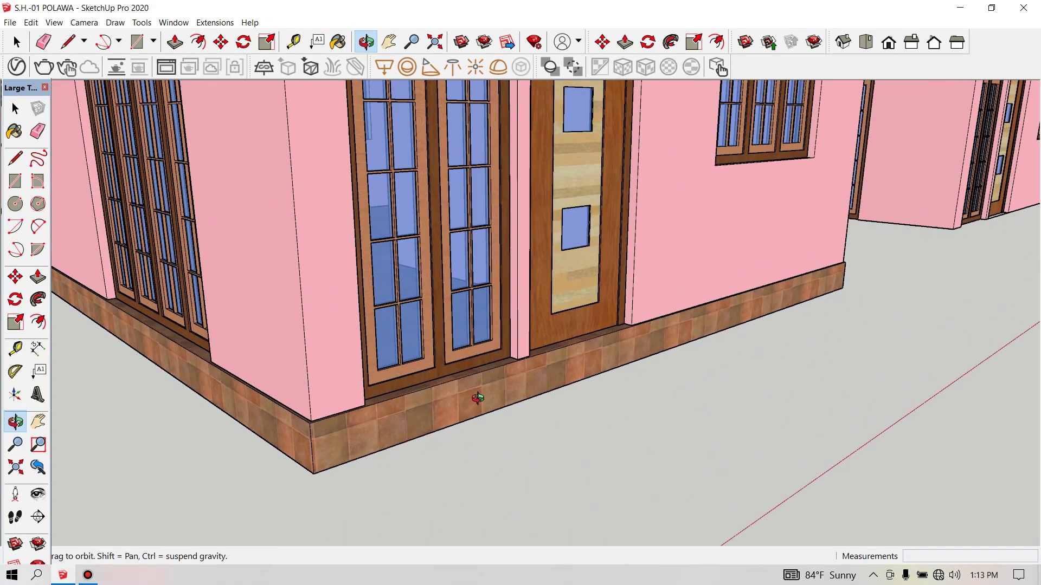
{"action": "mouse_move", "coordinate": [552, 405]}
{"action": "left_mouse_down"}
{"action": "mouse_move", "coordinate": [385, 416]}
{"action": "mouse_move", "coordinate": [728, 449]}
{"action": "left_mouse_up"}
{"action": "scroll", "coordinate": [710, 439], "scroll_direction": "down", "scroll_amount": 2}
{"action": "scroll", "coordinate": [707, 437], "scroll_direction": "down", "scroll_amount": 3}
{"action": "scroll", "coordinate": [706, 437], "scroll_direction": "down", "scroll_amount": 3}
{"action": "mouse_move", "coordinate": [497, 355]}
{"action": "left_mouse_down"}
{"action": "mouse_move", "coordinate": [571, 432]}
{"action": "mouse_move", "coordinate": [592, 495]}
{"action": "mouse_move", "coordinate": [534, 535]}
{"action": "mouse_move", "coordinate": [342, 518]}
{"action": "left_mouse_up"}
{"action": "scroll", "coordinate": [481, 350], "scroll_direction": "up", "scroll_amount": 3}
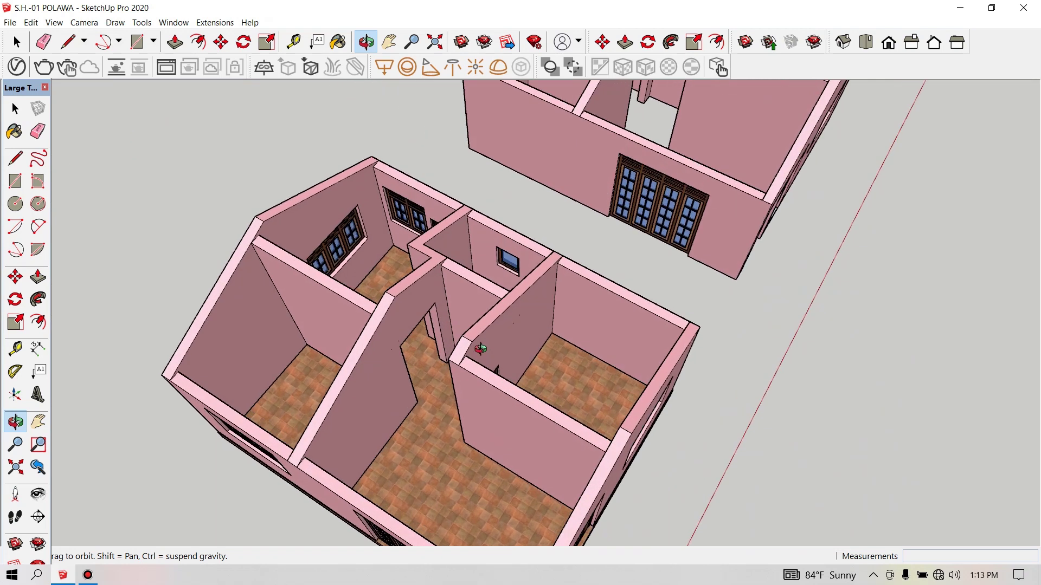
{"action": "scroll", "coordinate": [480, 349], "scroll_direction": "up", "scroll_amount": 2}
{"action": "mouse_move", "coordinate": [602, 385]}
{"action": "left_mouse_down"}
{"action": "mouse_move", "coordinate": [574, 444]}
{"action": "mouse_move", "coordinate": [569, 498]}
{"action": "mouse_move", "coordinate": [434, 423]}
{"action": "mouse_move", "coordinate": [413, 367]}
{"action": "left_mouse_up"}
{"action": "scroll", "coordinate": [519, 267], "scroll_direction": "down", "scroll_amount": 3}
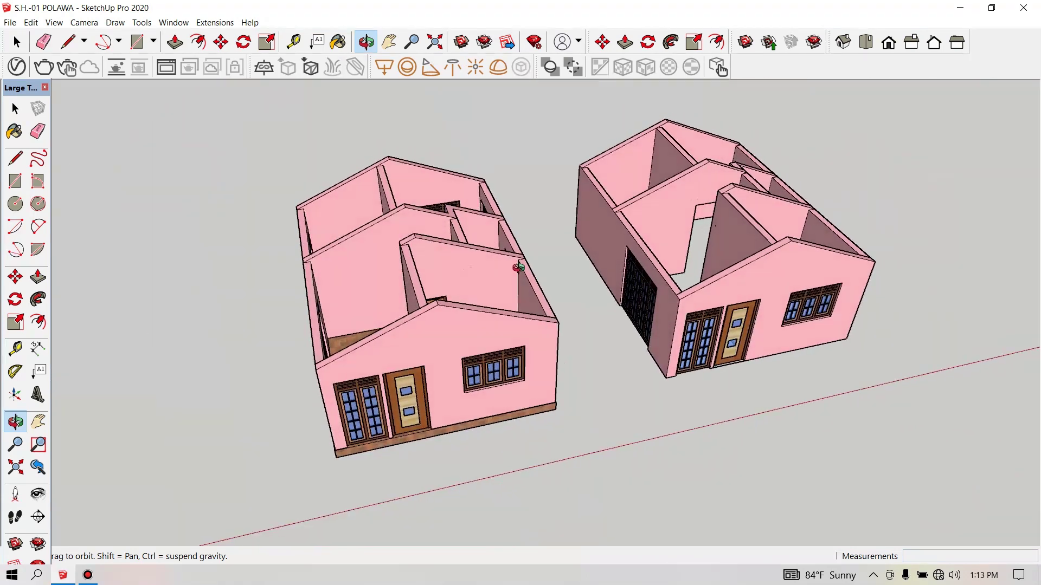
{"action": "scroll", "coordinate": [519, 267], "scroll_direction": "down", "scroll_amount": 2}
{"action": "scroll", "coordinate": [635, 325], "scroll_direction": "down", "scroll_amount": 1}
{"action": "scroll", "coordinate": [692, 309], "scroll_direction": "down", "scroll_amount": 1}
{"action": "mouse_move", "coordinate": [699, 317]}
{"action": "left_mouse_down"}
{"action": "mouse_move", "coordinate": [727, 299]}
{"action": "mouse_move", "coordinate": [756, 237]}
{"action": "left_mouse_up"}
{"action": "right_click", "coordinate": [759, 244]}
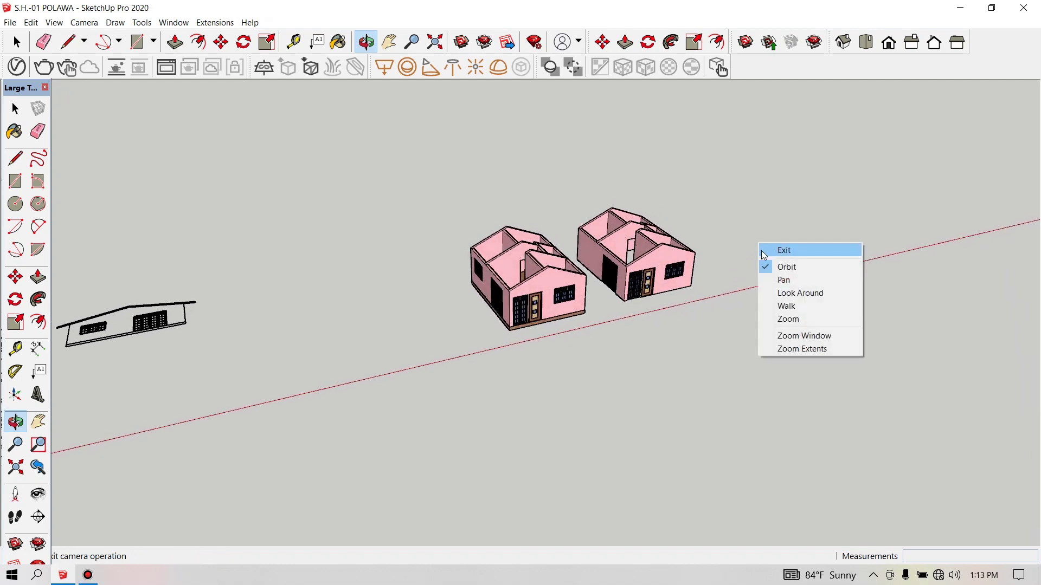
{"action": "left_click", "coordinate": [784, 250]}
- Switch to the Top standard view, zoom in, and window-select the entire floor plan
{"action": "middle_click_drag", "start_coordinate": [782, 217], "coordinate": [529, 402]}
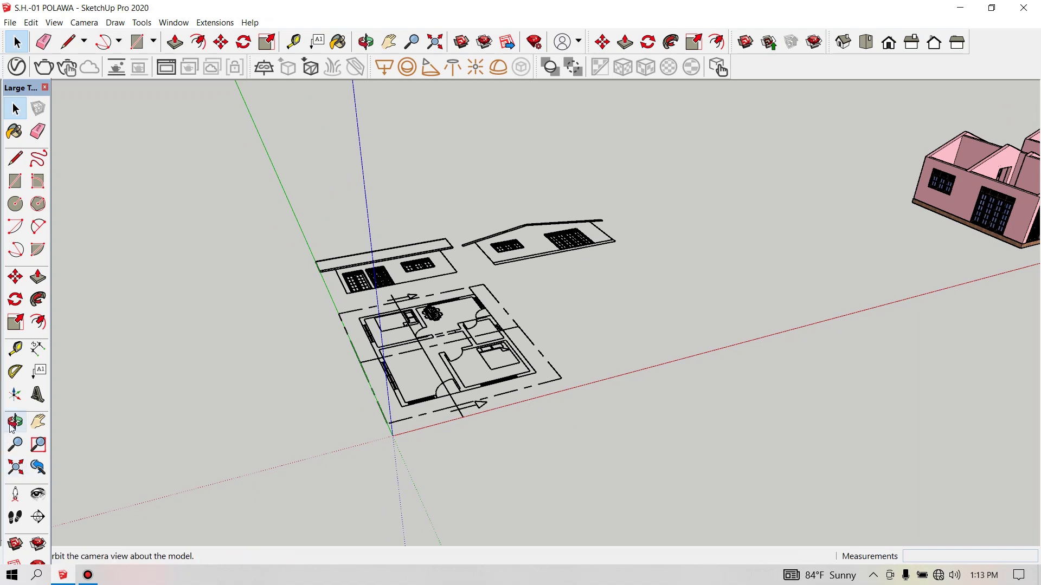
{"action": "left_click", "coordinate": [87, 24]}
{"action": "mouse_move", "coordinate": [114, 64]}
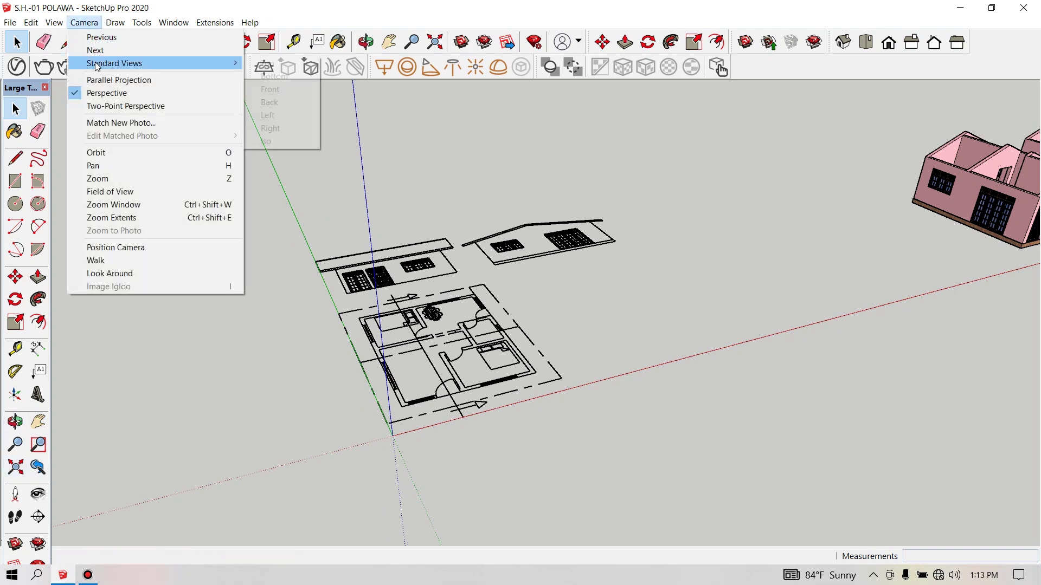
{"action": "left_click", "coordinate": [284, 63]}
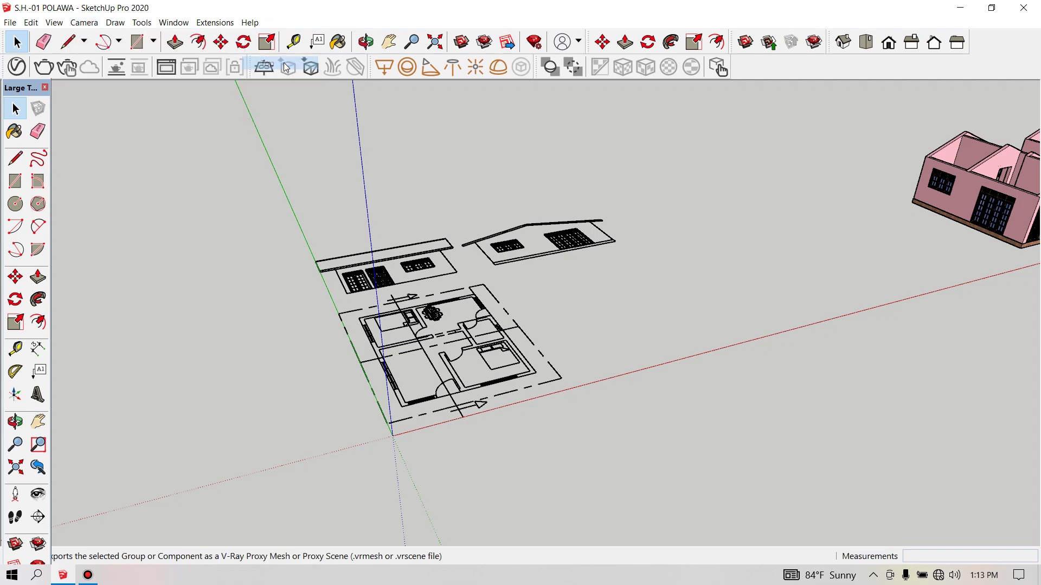
{"action": "scroll", "coordinate": [347, 303], "scroll_direction": "up", "scroll_amount": 1}
{"action": "scroll", "coordinate": [380, 282], "scroll_direction": "up", "scroll_amount": 1}
{"action": "scroll", "coordinate": [457, 195], "scroll_direction": "up", "scroll_amount": 1}
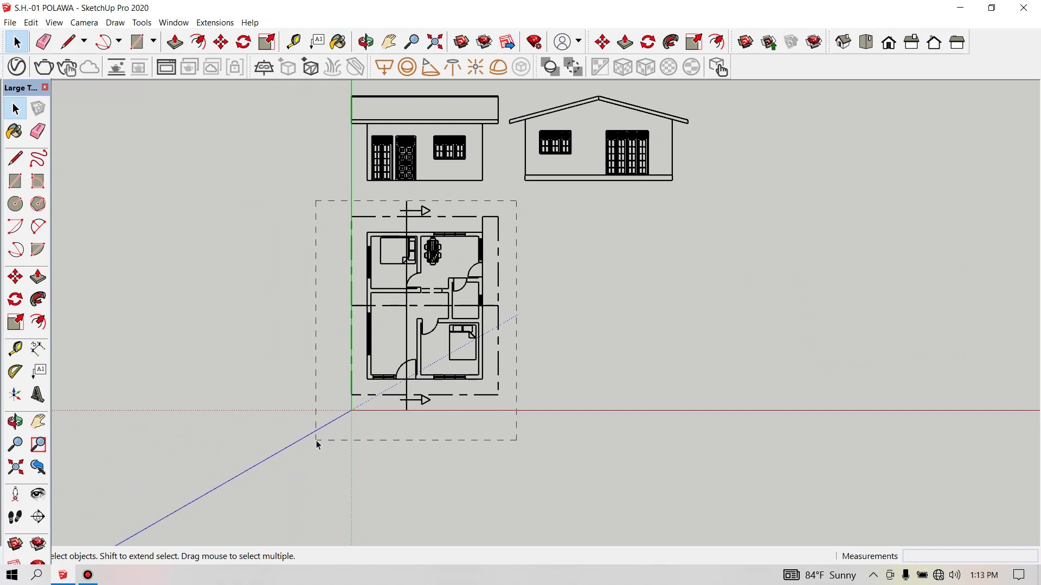
{"action": "left_click_drag", "start_coordinate": [479, 297], "coordinate": [317, 445]}
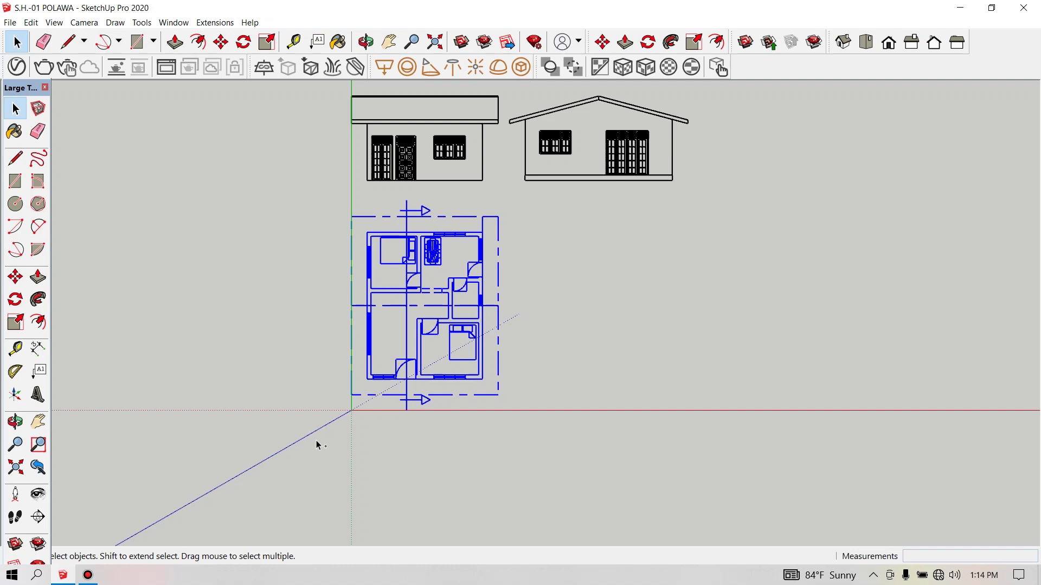
- Copy the floor plan from its corner and place the copy to the right of the original
{"action": "left_click", "coordinate": [16, 277]}
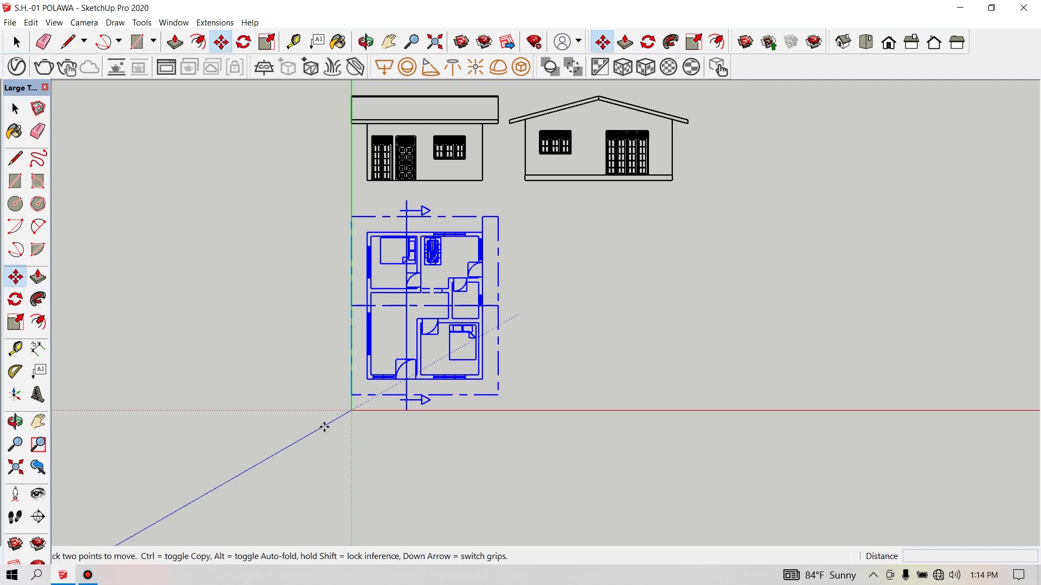
{"action": "left_click", "coordinate": [351, 394]}
{"action": "key", "text": "ctrl"}
{"action": "scroll", "coordinate": [352, 395], "scroll_direction": "down", "scroll_amount": 1}
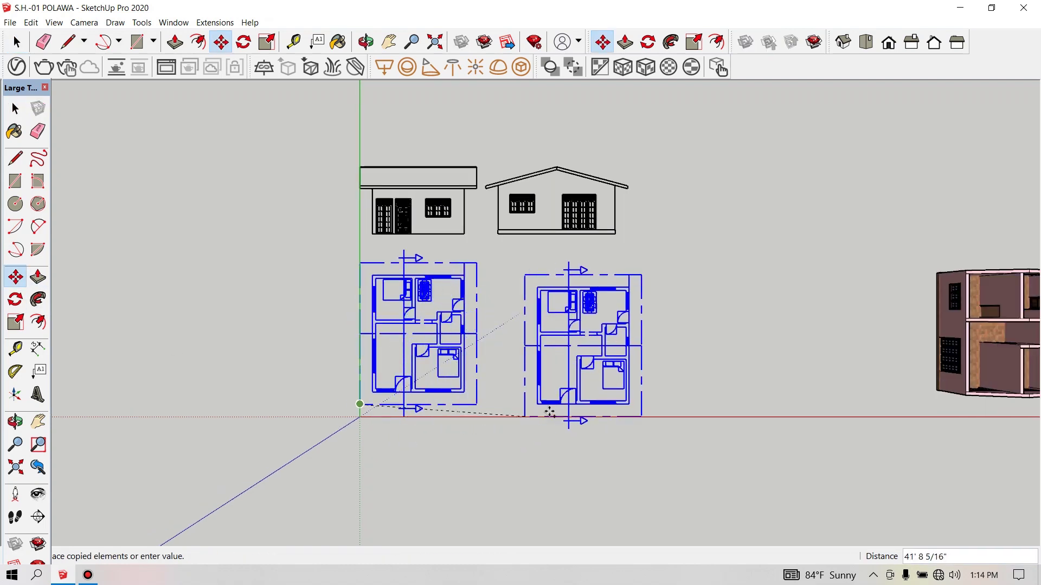
{"action": "left_click", "coordinate": [605, 403]}
{"action": "key", "text": "space"}
{"action": "scroll", "coordinate": [797, 386], "scroll_direction": "up", "scroll_amount": 2}
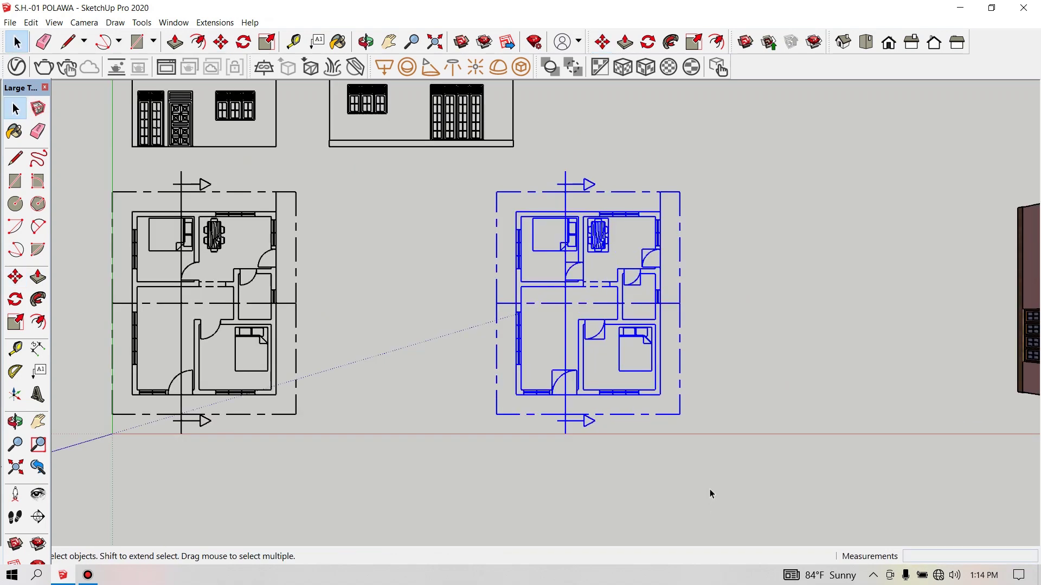
- Select the copy's upper dashed boundary line and arrow
{"action": "left_click", "coordinate": [812, 209]}
{"action": "scroll", "coordinate": [812, 210], "scroll_direction": "up", "scroll_amount": 1}
{"action": "left_click_drag", "start_coordinate": [748, 155], "coordinate": [442, 205]}
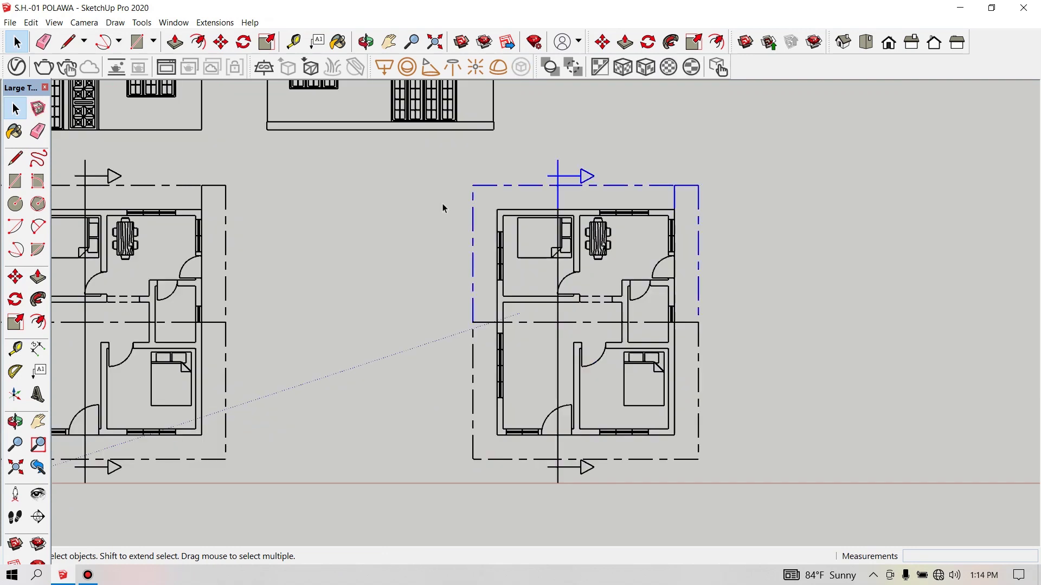
- Delete the copy's dashed boundary lines and arrows on the top, right and bottom
{"action": "key", "text": "Delete"}
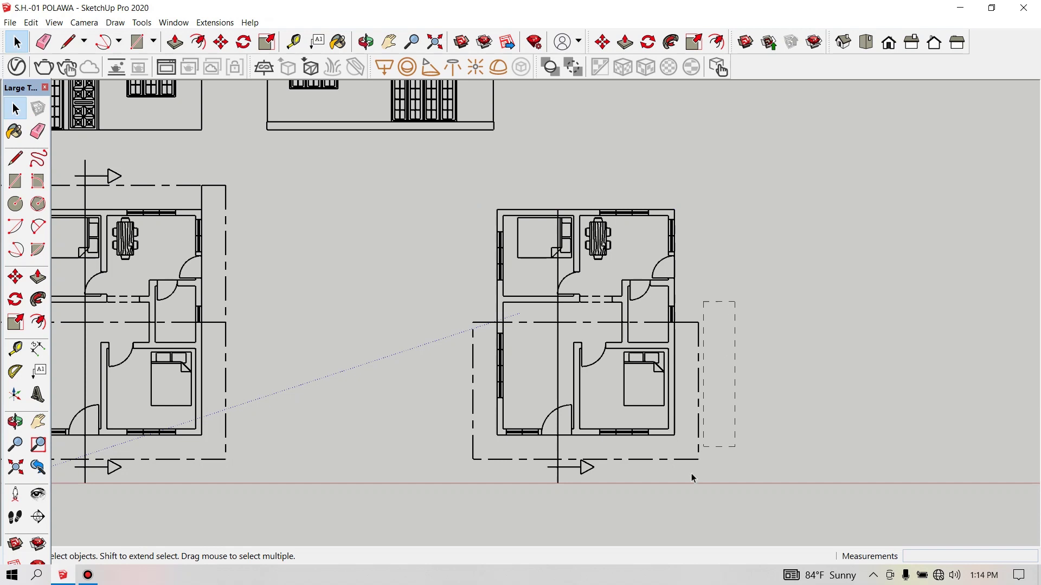
{"action": "left_click_drag", "start_coordinate": [691, 474], "coordinate": [685, 486]}
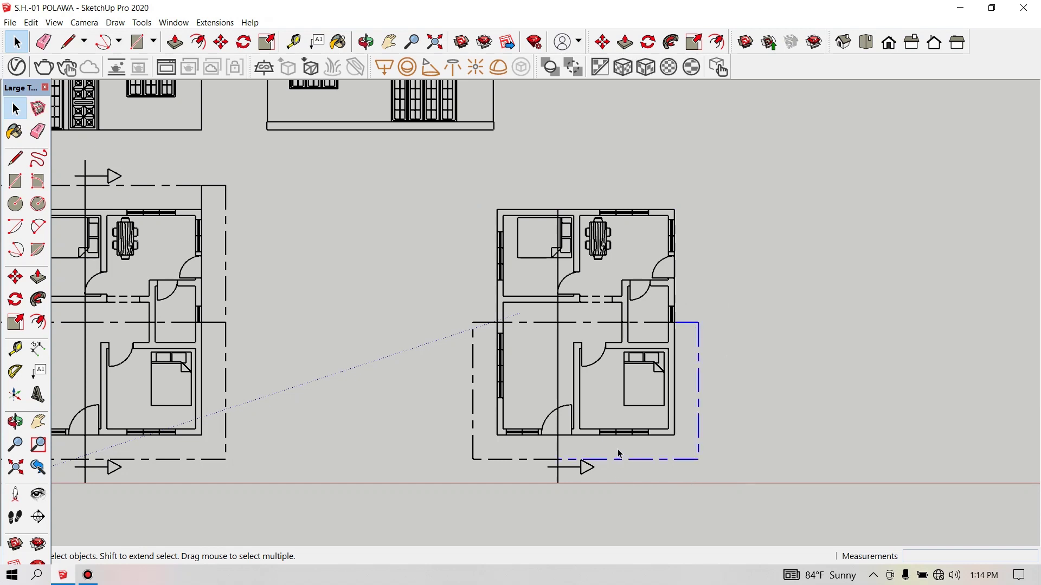
{"action": "key", "text": "Delete"}
{"action": "left_click_drag", "start_coordinate": [616, 449], "coordinate": [519, 493]}
{"action": "left_click_drag", "start_coordinate": [444, 496], "coordinate": [441, 488]}
{"action": "key", "text": "Delete"}
- Delete the interior walls, doors and furniture, leaving only the outer rectangle
{"action": "left_click_drag", "start_coordinate": [478, 314], "coordinate": [464, 350]}
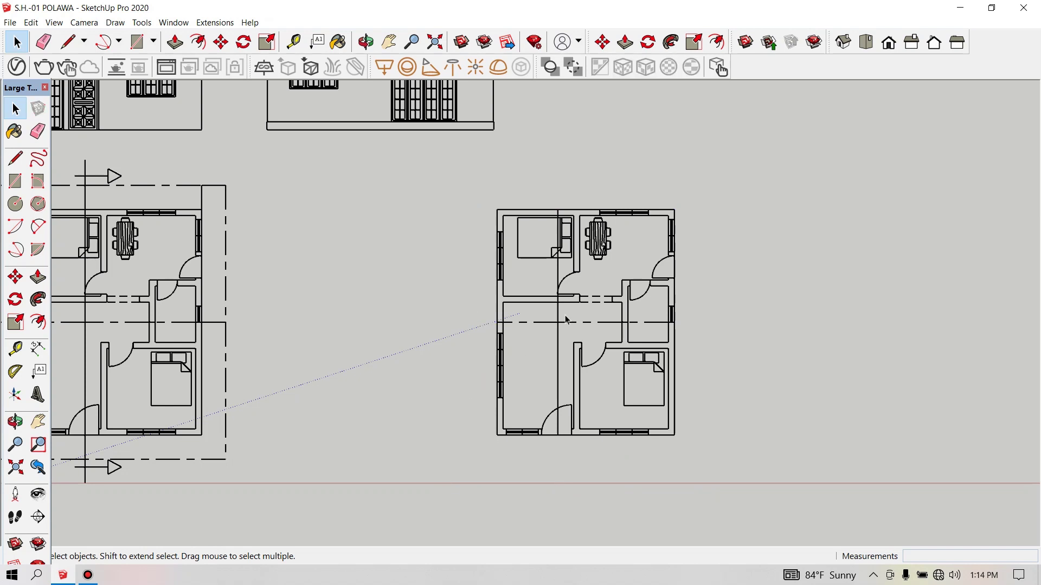
{"action": "scroll", "coordinate": [577, 319], "scroll_direction": "up", "scroll_amount": 1}
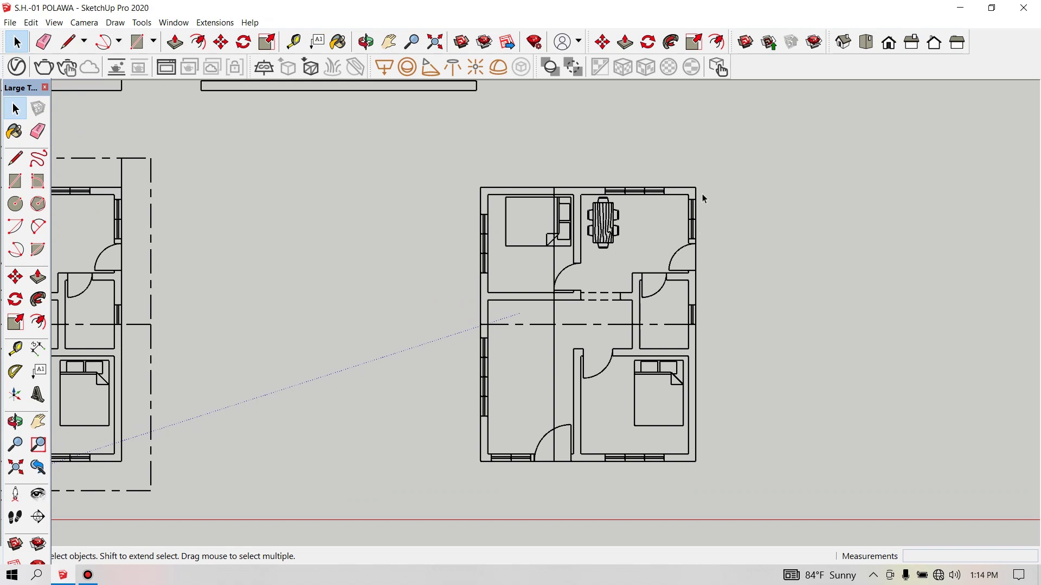
{"action": "scroll", "coordinate": [695, 192], "scroll_direction": "up", "scroll_amount": 1}
{"action": "scroll", "coordinate": [692, 193], "scroll_direction": "down", "scroll_amount": 1}
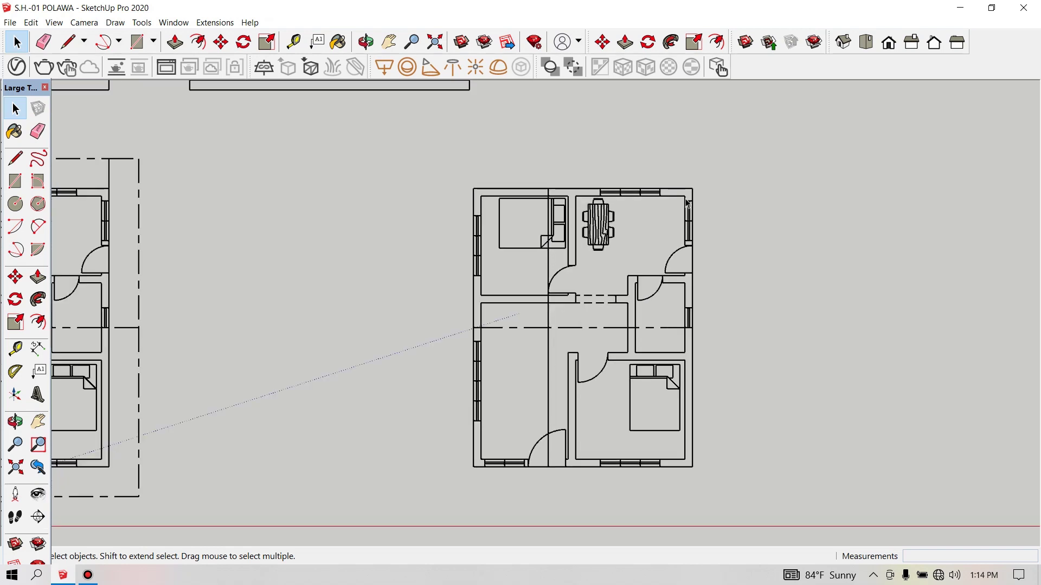
{"action": "left_click_drag", "start_coordinate": [690, 194], "coordinate": [479, 462]}
{"action": "left_click_drag", "start_coordinate": [480, 465], "coordinate": [479, 465]}
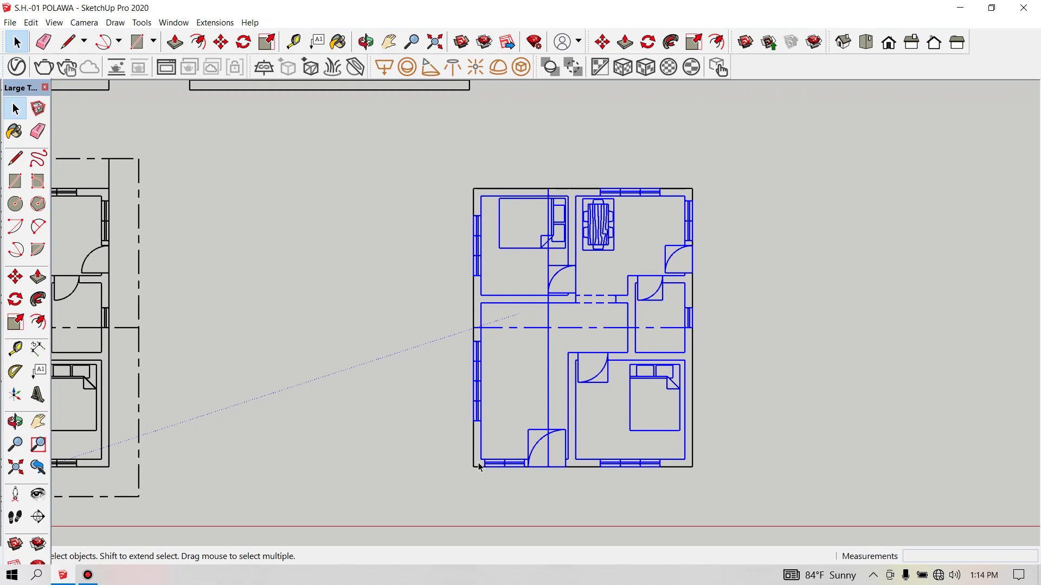
{"action": "key", "text": "Delete"}
{"action": "scroll", "coordinate": [594, 245], "scroll_direction": "down", "scroll_amount": 2}
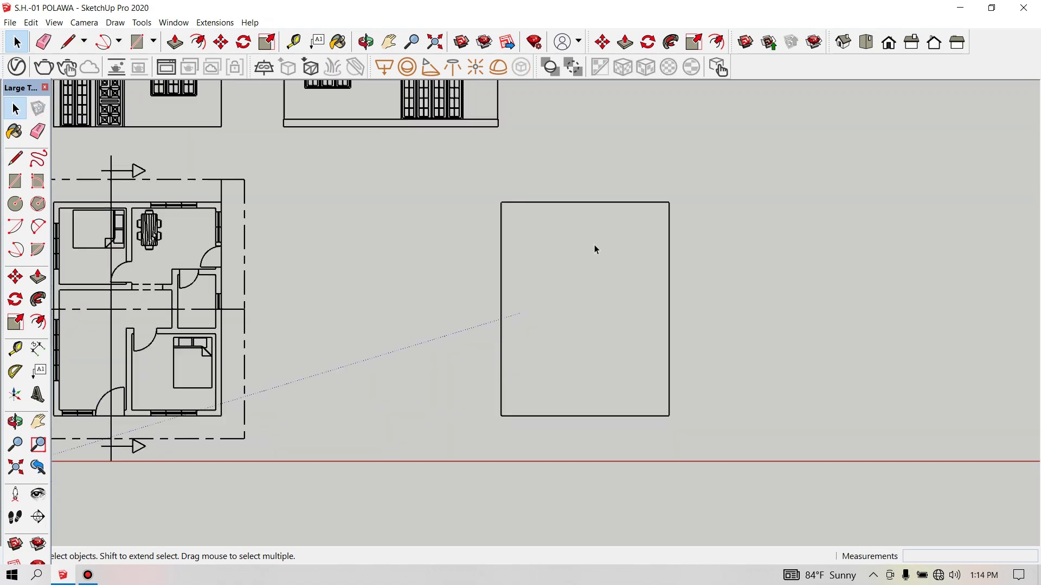
{"action": "scroll", "coordinate": [594, 245], "scroll_direction": "down", "scroll_amount": 1}
- Draw a 22' by 28' rectangle from corner to corner over the outline to create a face
{"action": "left_click", "coordinate": [14, 182]}
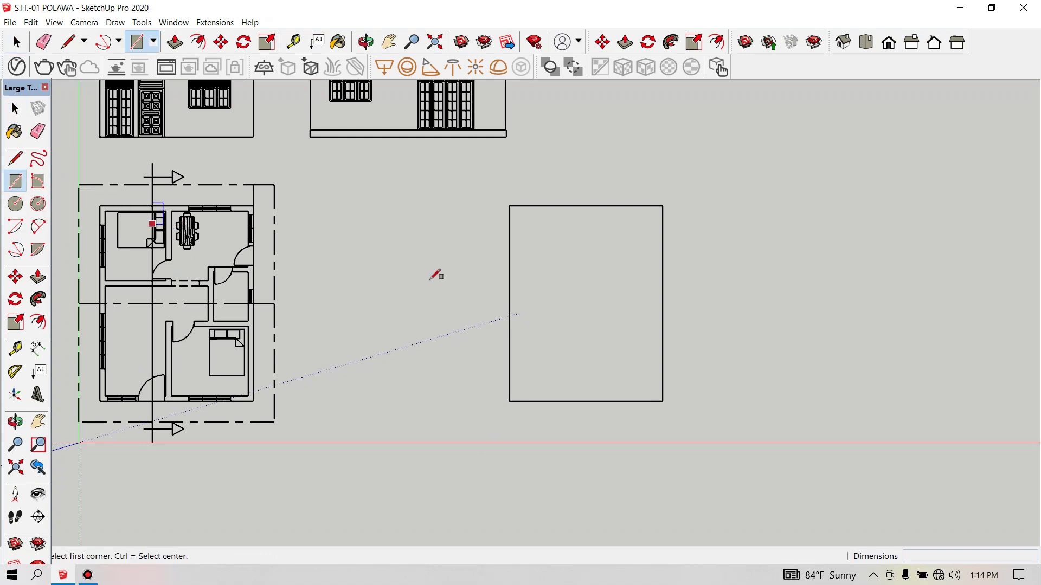
{"action": "scroll", "coordinate": [518, 214], "scroll_direction": "up", "scroll_amount": 1}
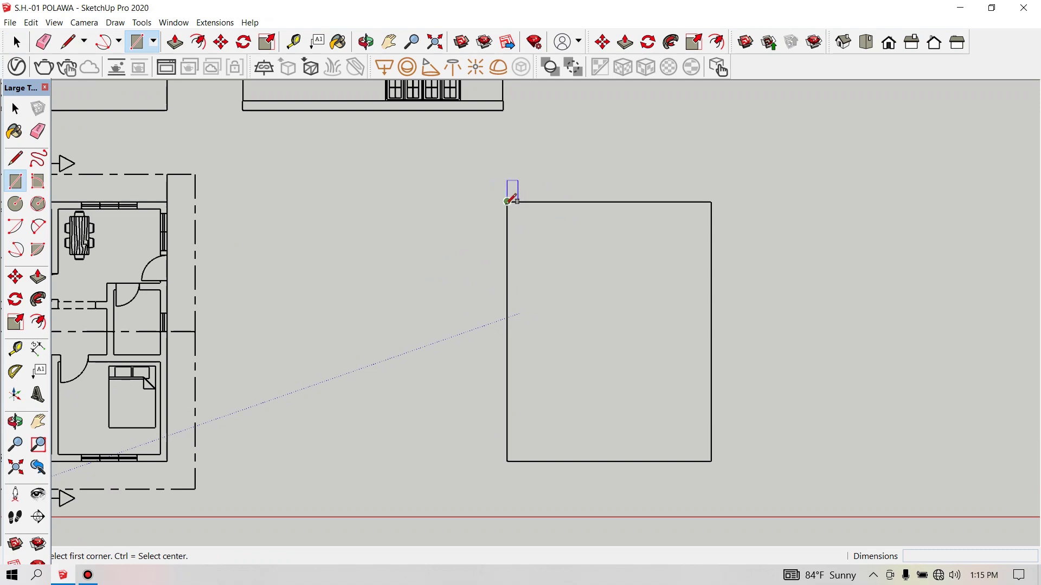
{"action": "left_click", "coordinate": [507, 202]}
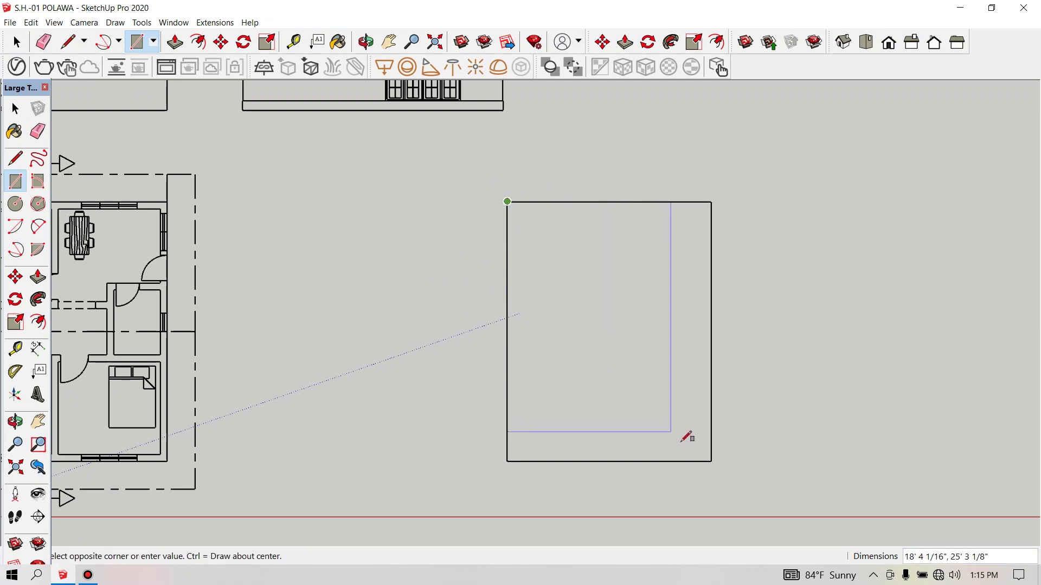
{"action": "left_click", "coordinate": [711, 461]}
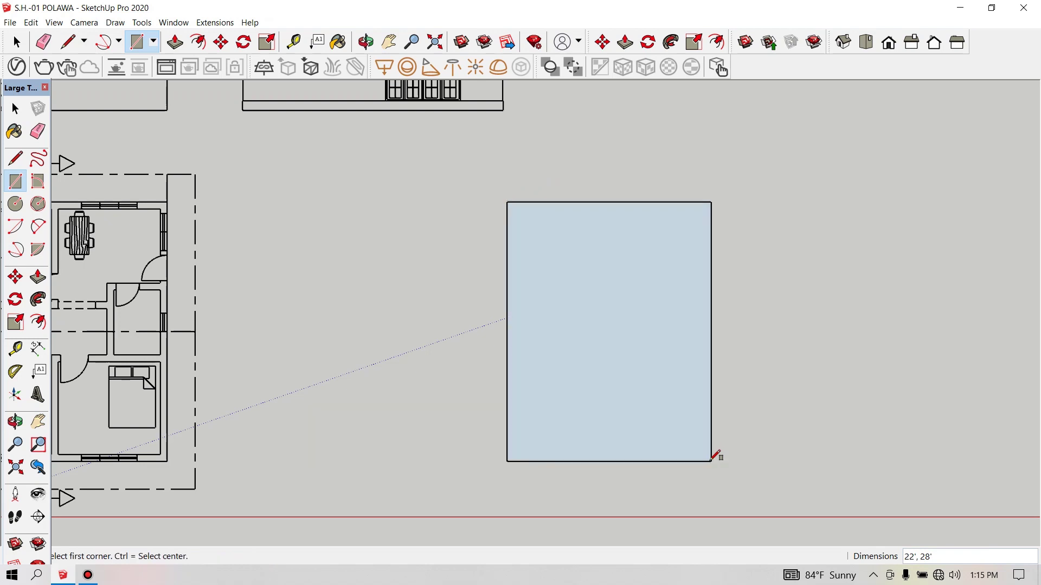
- Switch the camera to the Iso standard view
{"action": "left_click", "coordinate": [15, 422]}
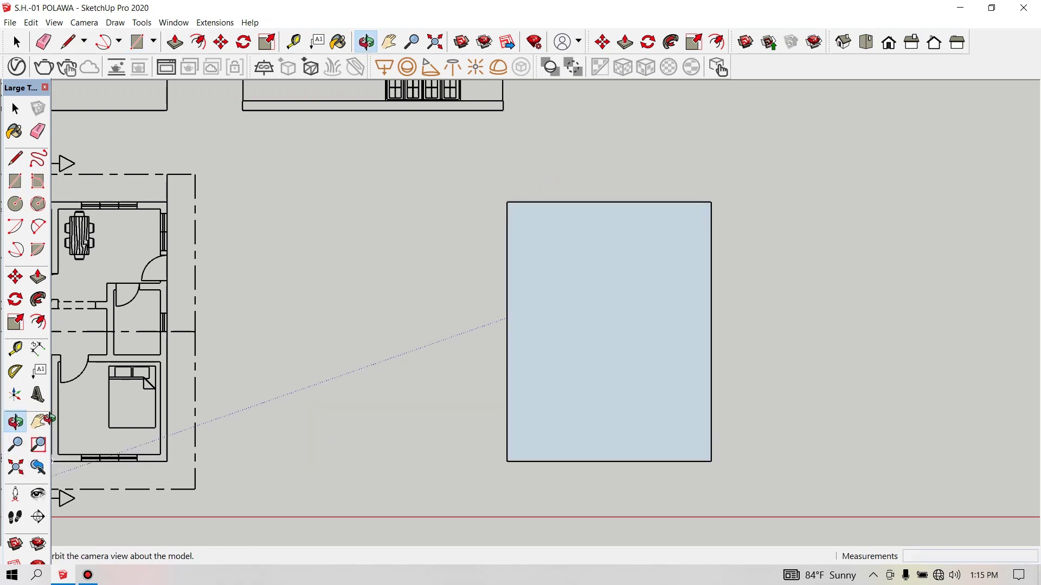
{"action": "left_click", "coordinate": [84, 22]}
{"action": "mouse_move", "coordinate": [135, 64]}
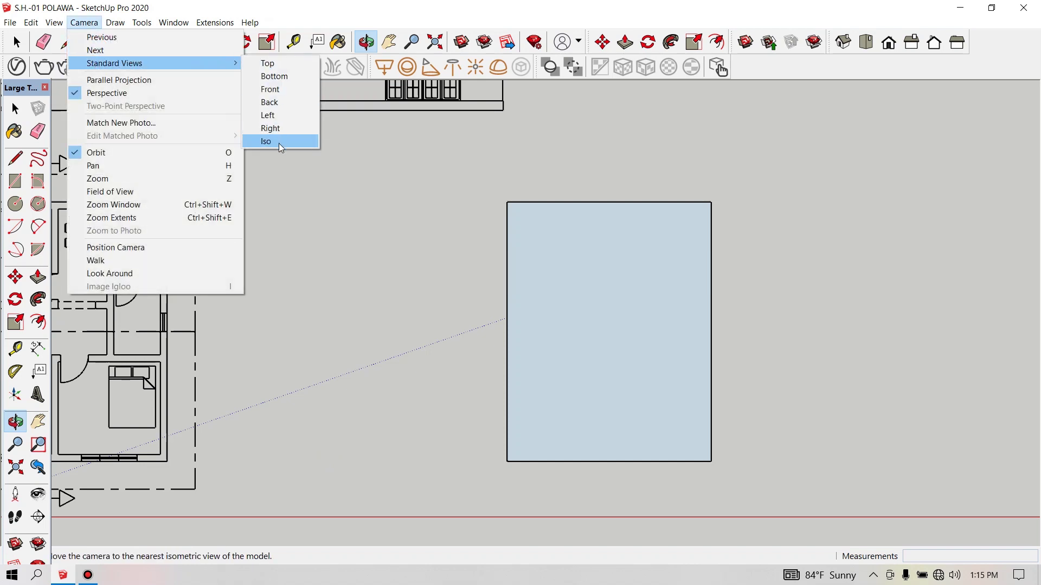
{"action": "left_click", "coordinate": [278, 143]}
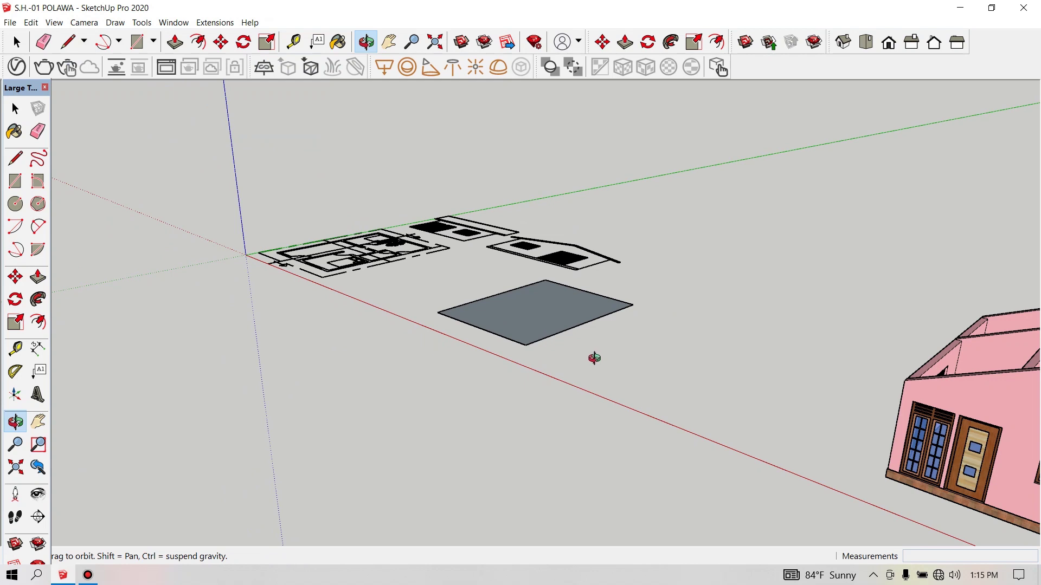
- Push/Pull the rectangle face up 1 inch into a slab
{"action": "key", "text": "space"}
{"action": "scroll", "coordinate": [703, 427], "scroll_direction": "up", "scroll_amount": 3}
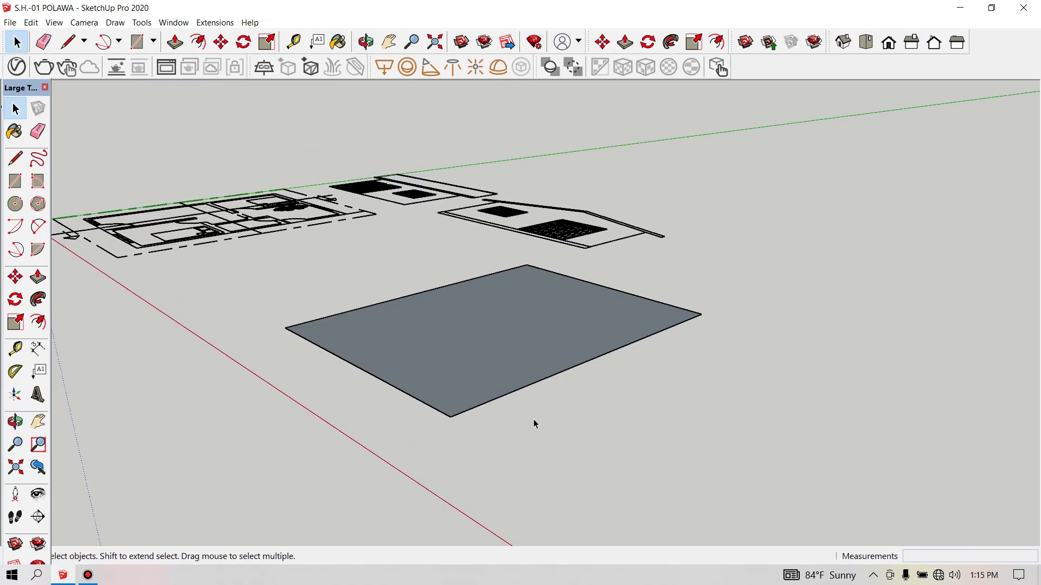
{"action": "key", "text": "p"}
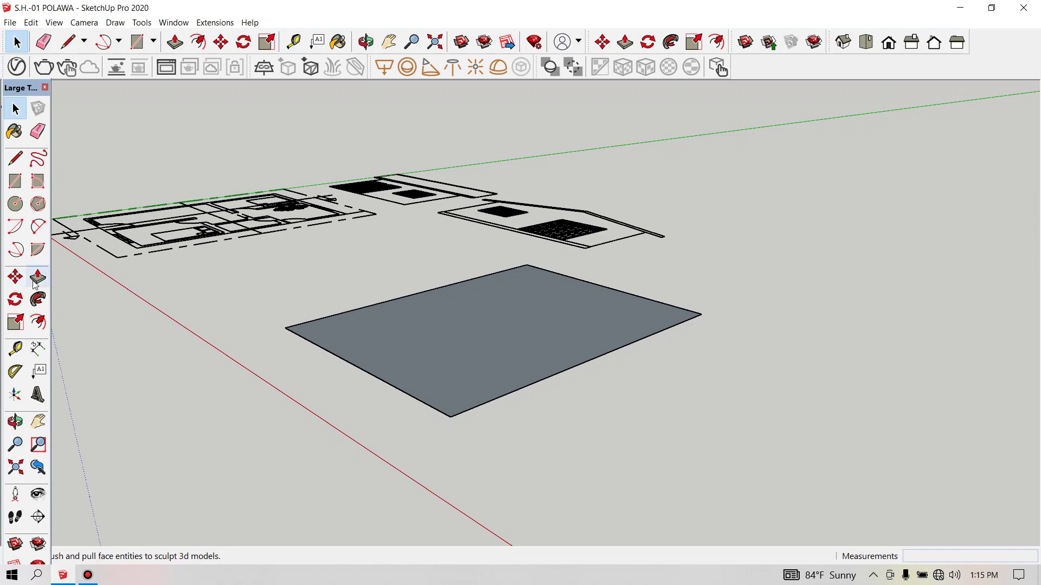
{"action": "scroll", "coordinate": [464, 374], "scroll_direction": "up", "scroll_amount": 1}
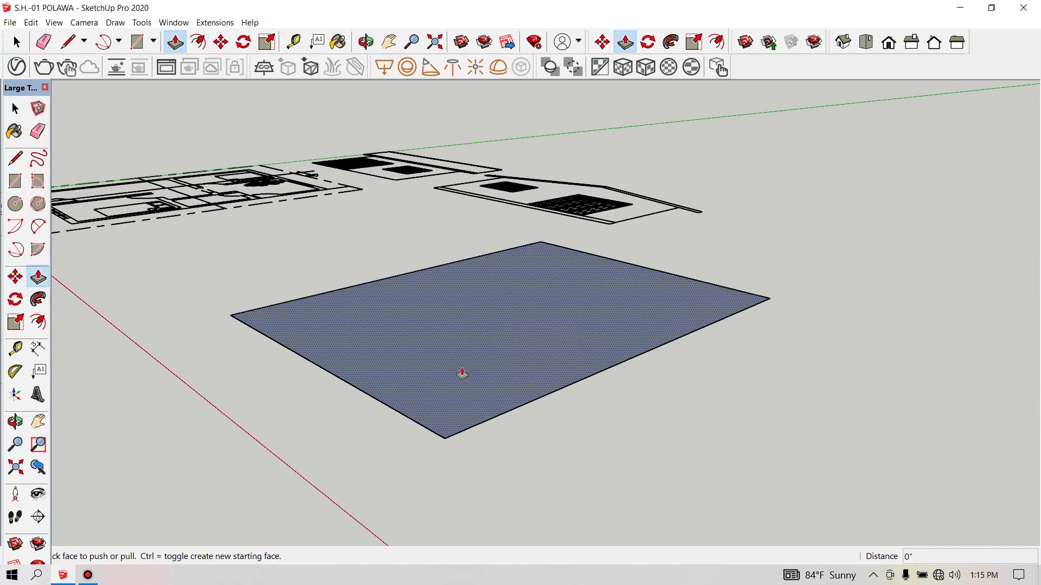
{"action": "left_click", "coordinate": [463, 374]}
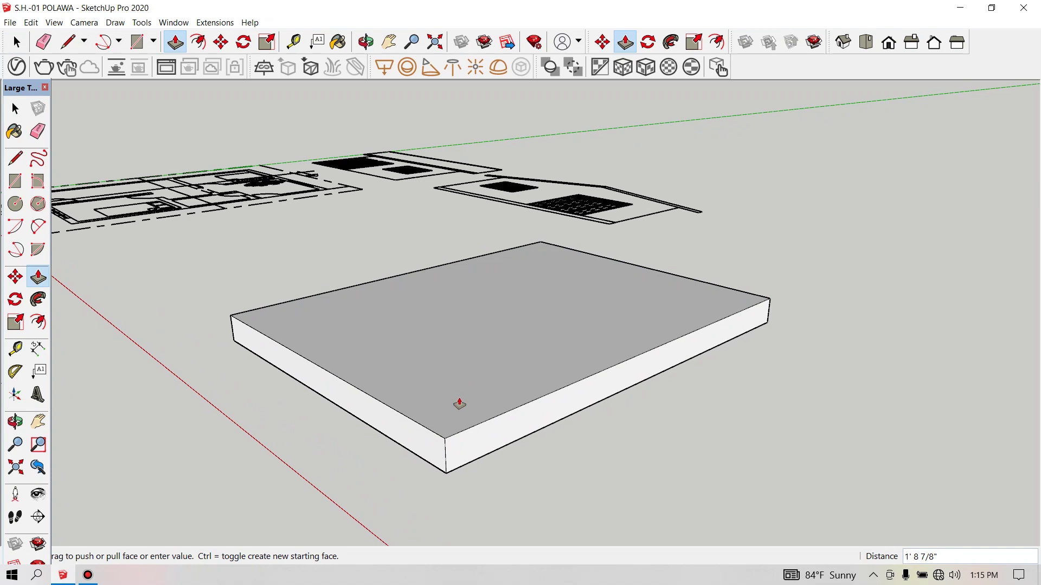
{"action": "type", "text": "1"}
{"action": "key", "text": "Return"}
- Orbit the view to bring the pink house models into view beside the slab
{"action": "mouse_move", "coordinate": [460, 404]}
{"action": "middle_mouse_down"}
{"action": "mouse_move", "coordinate": [560, 354]}
{"action": "mouse_move", "coordinate": [321, 404]}
{"action": "middle_mouse_up"}
{"action": "left_click", "coordinate": [15, 422]}
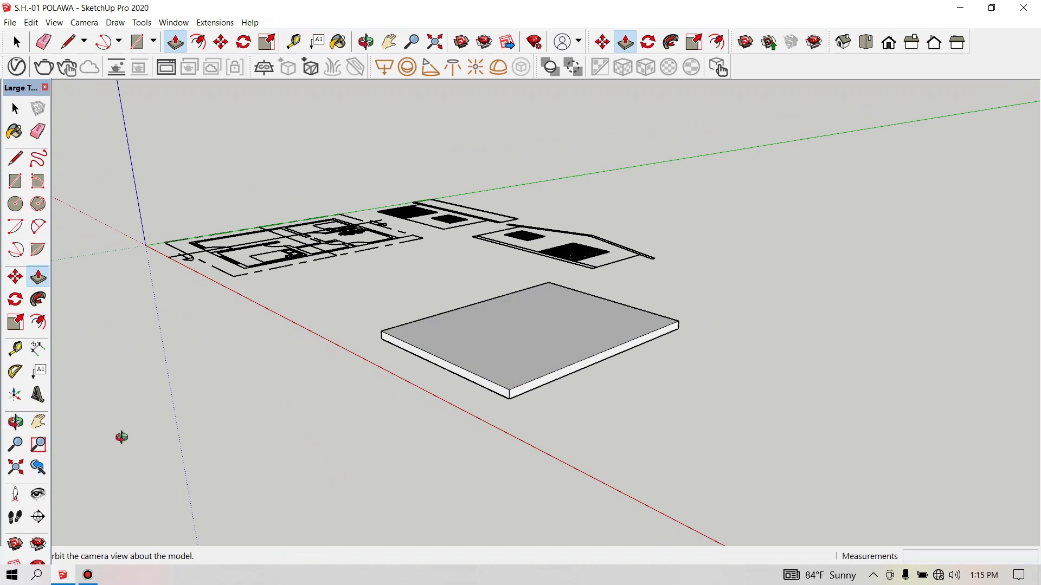
{"action": "key", "text": "o"}
{"action": "mouse_move", "coordinate": [372, 471]}
{"action": "left_mouse_down"}
{"action": "mouse_move", "coordinate": [687, 451]}
{"action": "mouse_move", "coordinate": [929, 458]}
{"action": "mouse_move", "coordinate": [781, 297]}
{"action": "mouse_move", "coordinate": [727, 395]}
{"action": "mouse_move", "coordinate": [802, 383]}
{"action": "mouse_move", "coordinate": [760, 249]}
{"action": "left_mouse_up"}
{"action": "scroll", "coordinate": [775, 297], "scroll_direction": "up", "scroll_amount": 3}
{"action": "right_click", "coordinate": [770, 250]}
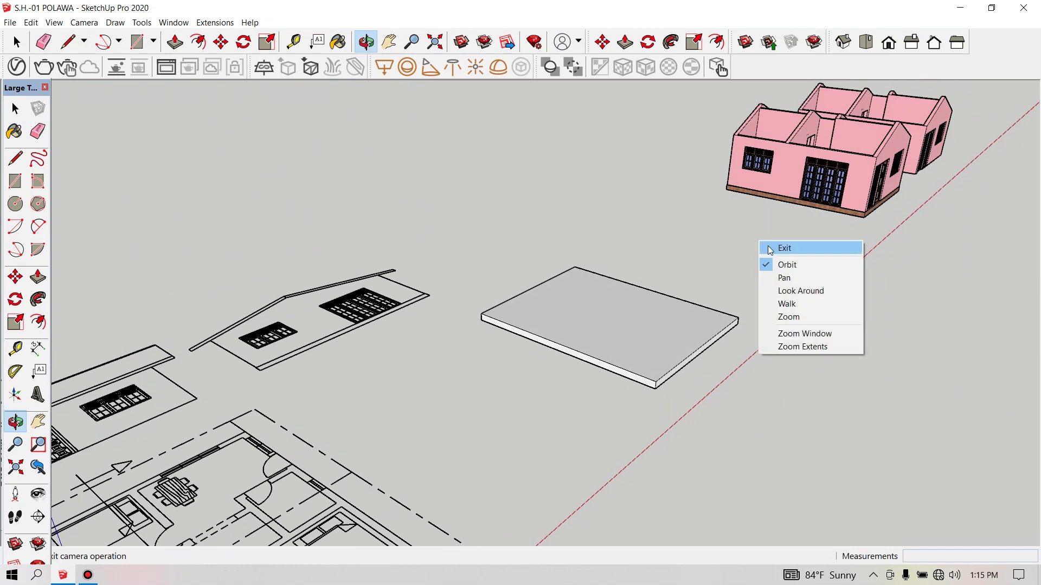
- Select the whole slab and make it a group
{"action": "left_click", "coordinate": [770, 249]}
{"action": "left_click_drag", "start_coordinate": [793, 226], "coordinate": [669, 355]}
{"action": "left_click_drag", "start_coordinate": [471, 439], "coordinate": [475, 433]}
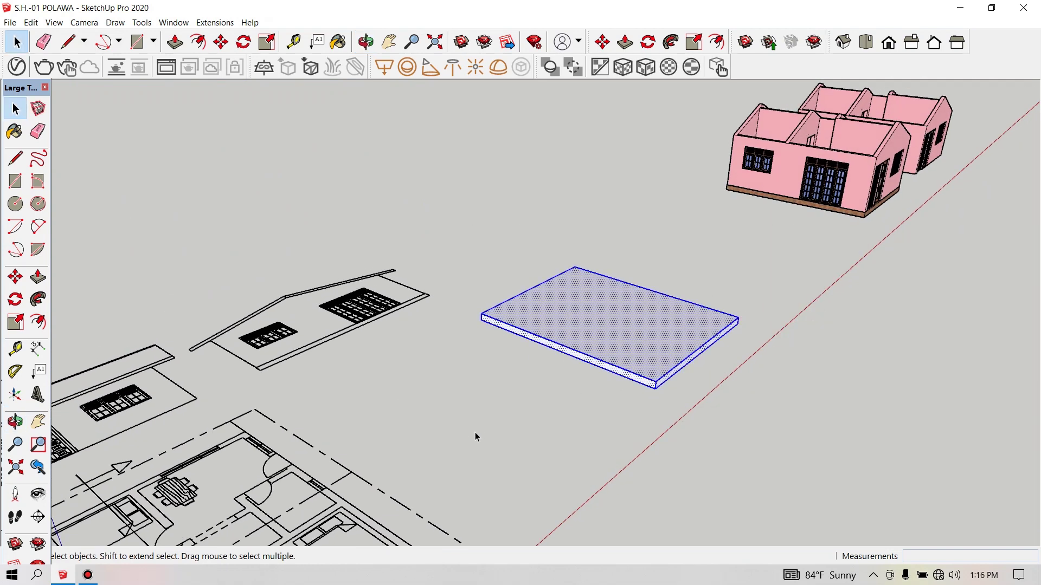
{"action": "right_click", "coordinate": [549, 332]}
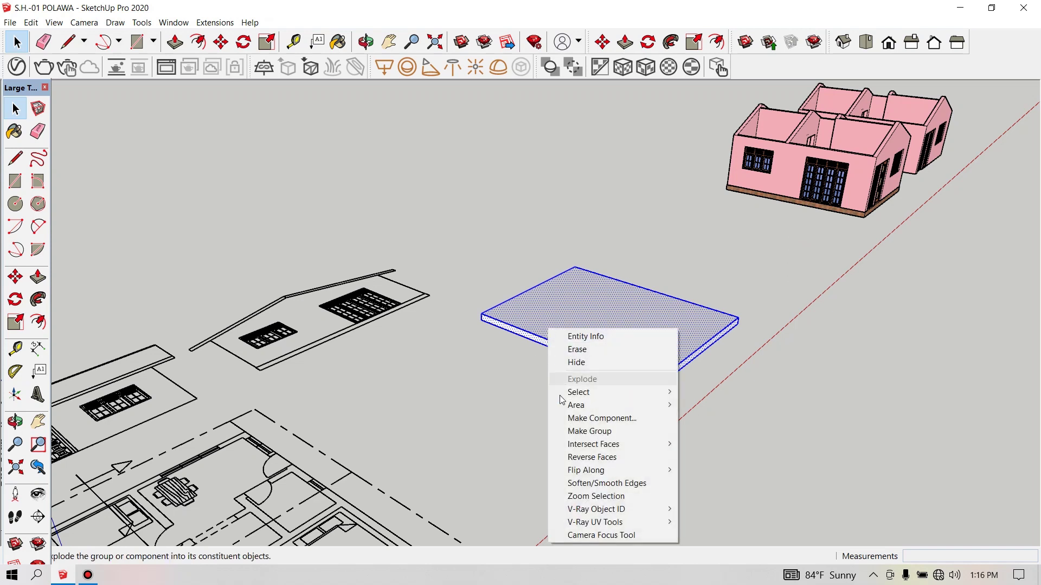
{"action": "left_click", "coordinate": [561, 432]}
- Move the slab group by its front corner to the second pink house's corner
{"action": "key", "text": "m"}
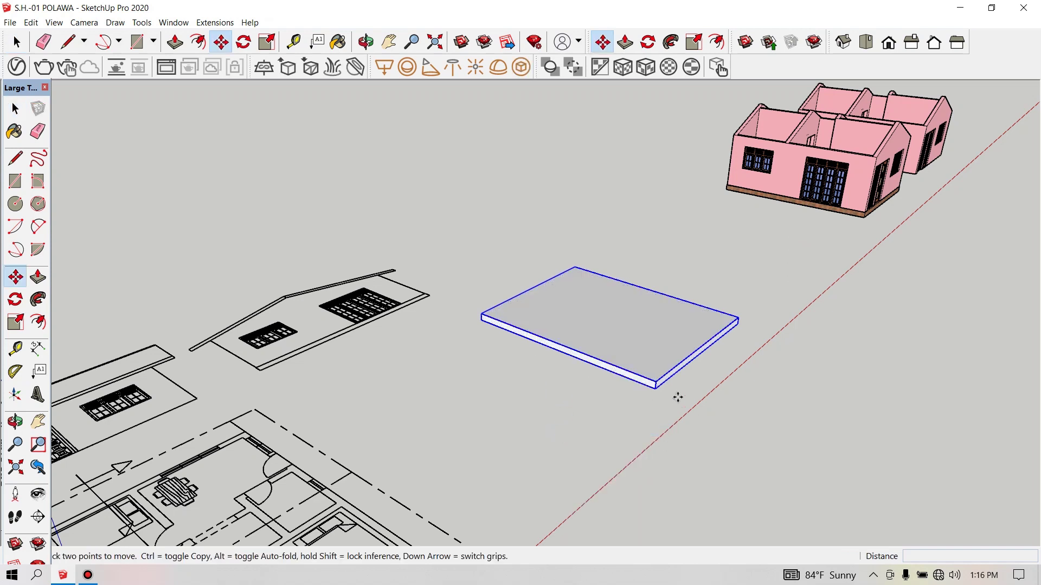
{"action": "scroll", "coordinate": [676, 388], "scroll_direction": "up", "scroll_amount": 2}
{"action": "scroll", "coordinate": [674, 381], "scroll_direction": "up", "scroll_amount": 2}
{"action": "scroll", "coordinate": [623, 371], "scroll_direction": "up", "scroll_amount": 2}
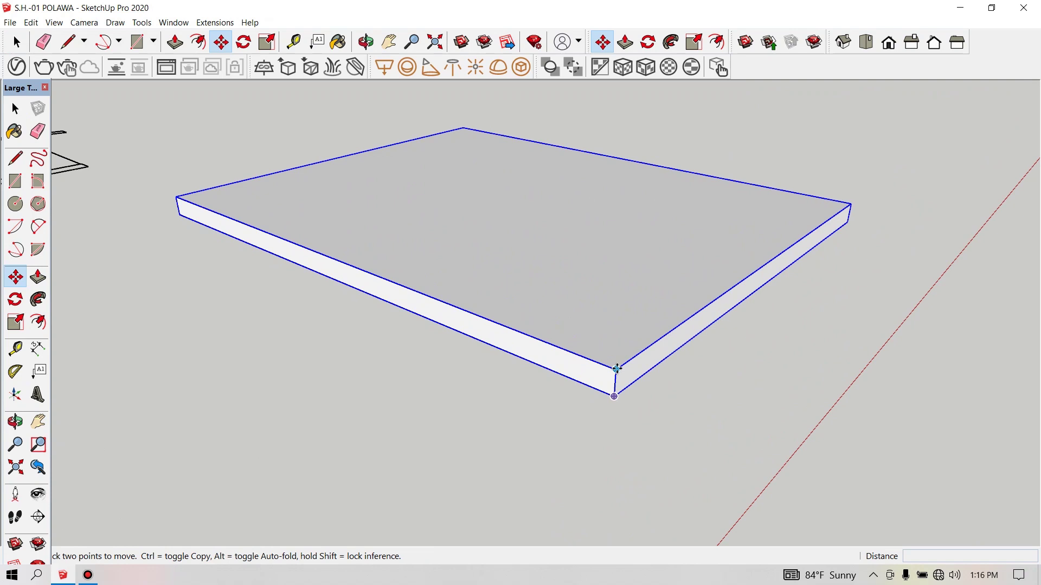
{"action": "left_click", "coordinate": [617, 369]}
{"action": "scroll", "coordinate": [332, 414], "scroll_direction": "down", "scroll_amount": 2}
{"action": "scroll", "coordinate": [282, 429], "scroll_direction": "down", "scroll_amount": 2}
{"action": "scroll", "coordinate": [271, 434], "scroll_direction": "down", "scroll_amount": 2}
{"action": "scroll", "coordinate": [280, 425], "scroll_direction": "down", "scroll_amount": 2}
{"action": "scroll", "coordinate": [279, 426], "scroll_direction": "down", "scroll_amount": 1}
{"action": "scroll", "coordinate": [680, 250], "scroll_direction": "up", "scroll_amount": 2}
{"action": "scroll", "coordinate": [699, 249], "scroll_direction": "up", "scroll_amount": 3}
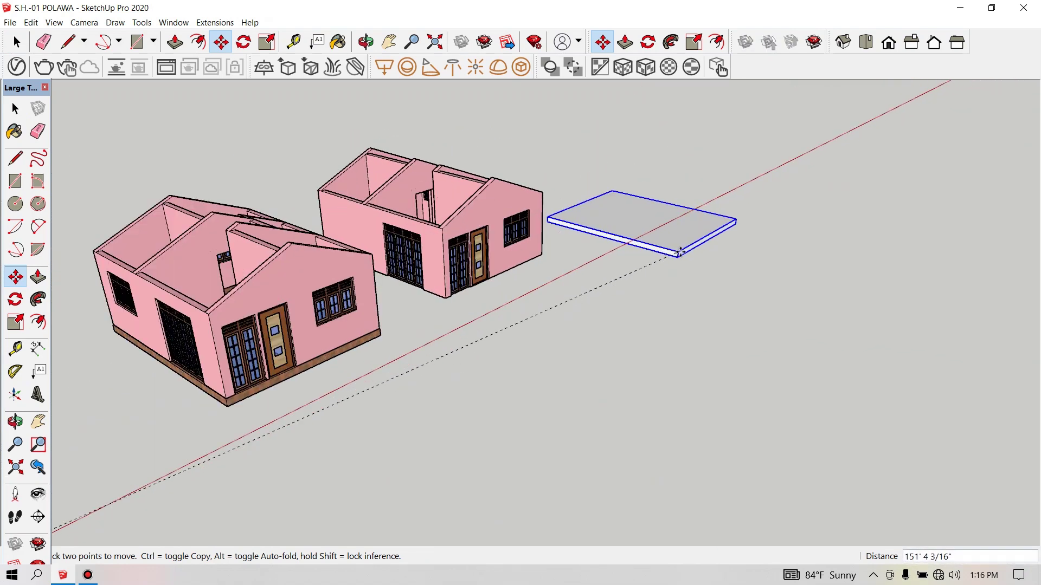
{"action": "scroll", "coordinate": [460, 326], "scroll_direction": "up", "scroll_amount": 2}
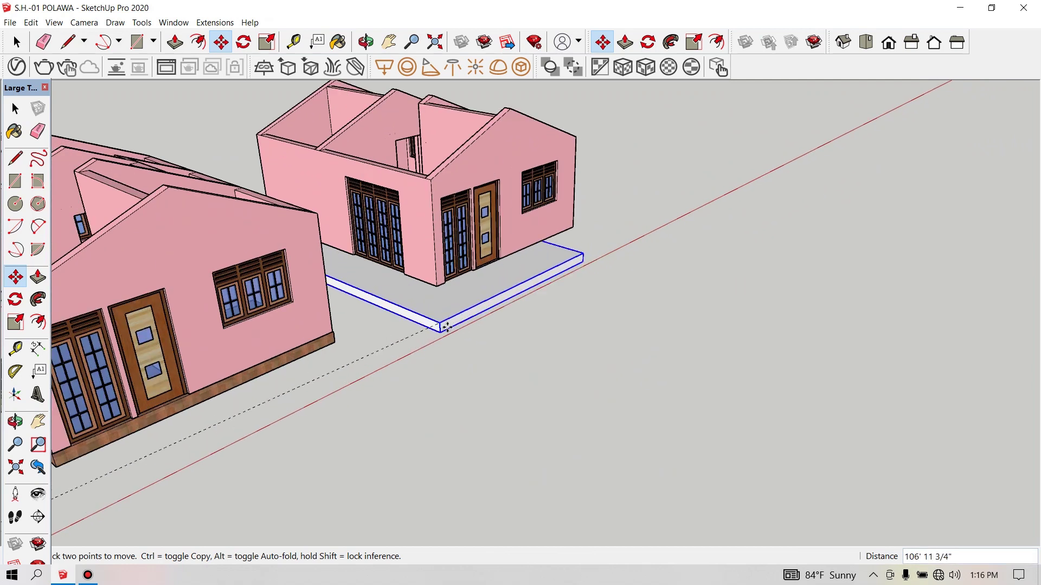
{"action": "scroll", "coordinate": [488, 336], "scroll_direction": "up", "scroll_amount": 2}
{"action": "scroll", "coordinate": [559, 353], "scroll_direction": "up", "scroll_amount": 2}
{"action": "scroll", "coordinate": [569, 320], "scroll_direction": "up", "scroll_amount": 2}
{"action": "scroll", "coordinate": [553, 326], "scroll_direction": "up", "scroll_amount": 2}
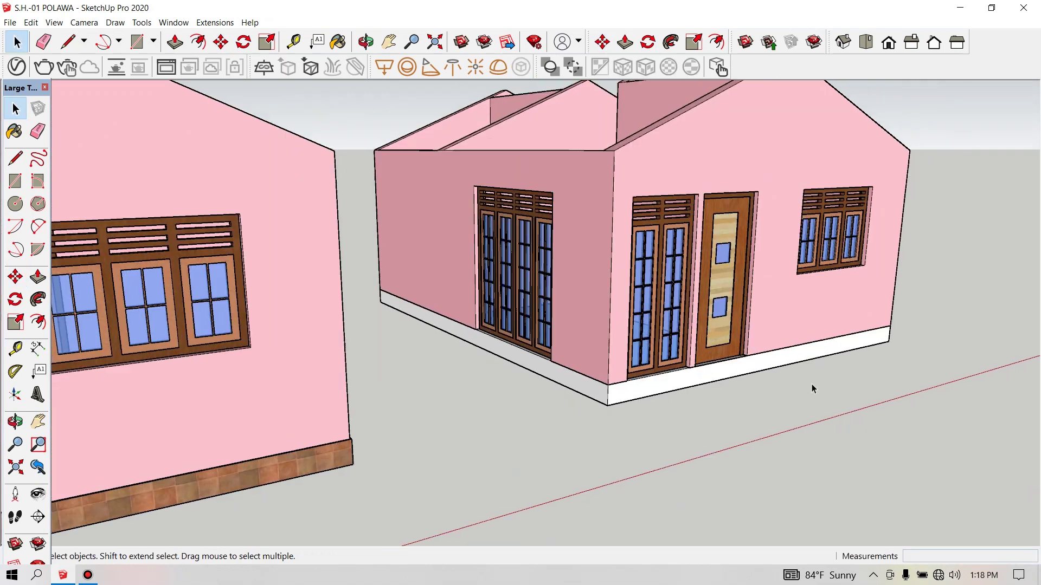
{"action": "scroll", "coordinate": [562, 379], "scroll_direction": "up", "scroll_amount": 2}
{"action": "scroll", "coordinate": [562, 377], "scroll_direction": "up", "scroll_amount": 2}
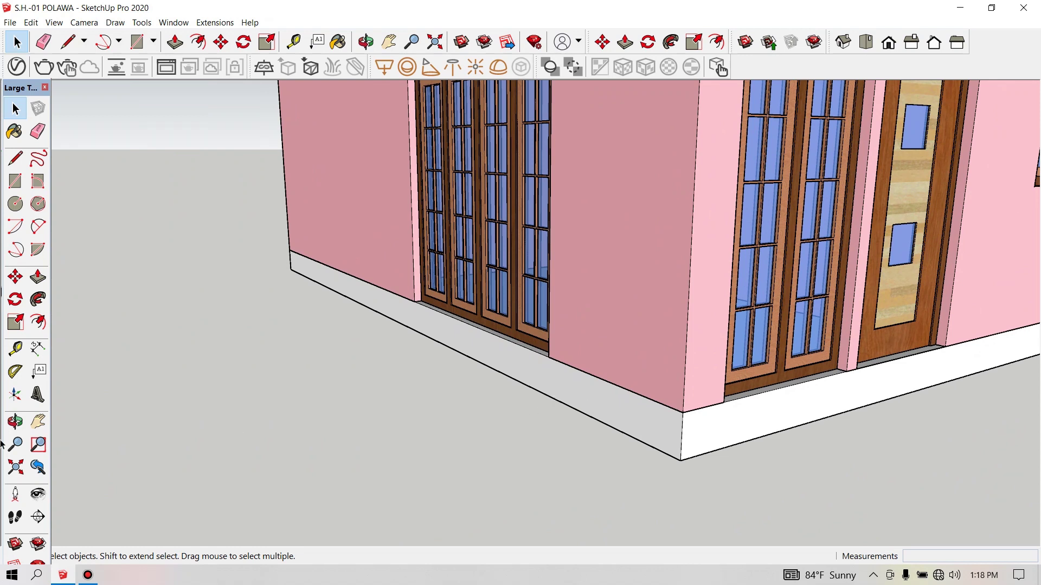
{"action": "left_click", "coordinate": [16, 424]}
{"action": "mouse_move", "coordinate": [562, 409]}
{"action": "left_mouse_down"}
{"action": "mouse_move", "coordinate": [560, 432]}
{"action": "mouse_move", "coordinate": [521, 412]}
{"action": "left_mouse_up"}
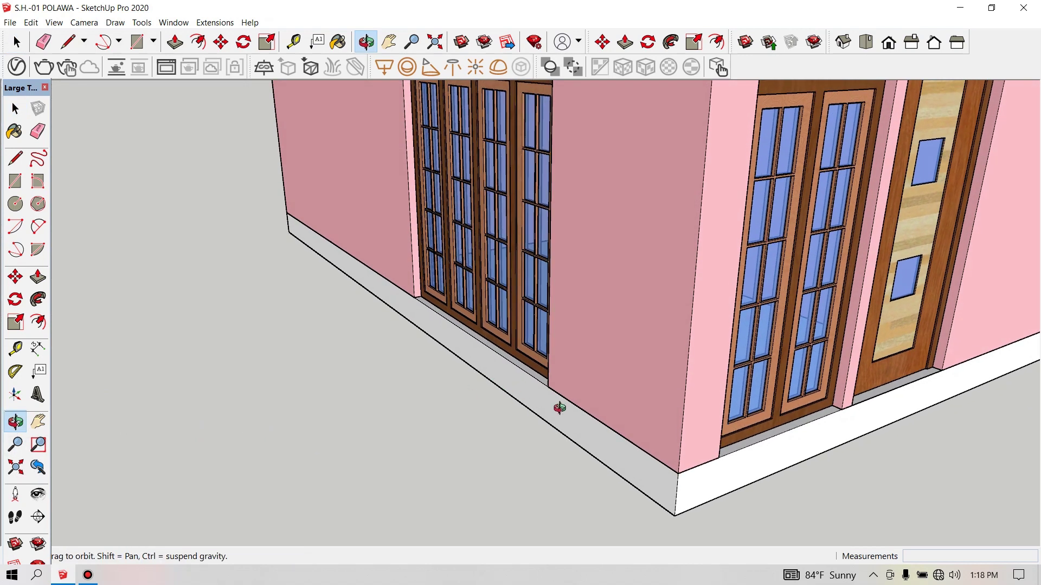
{"action": "left_click_drag", "start_coordinate": [772, 510], "coordinate": [753, 456]}
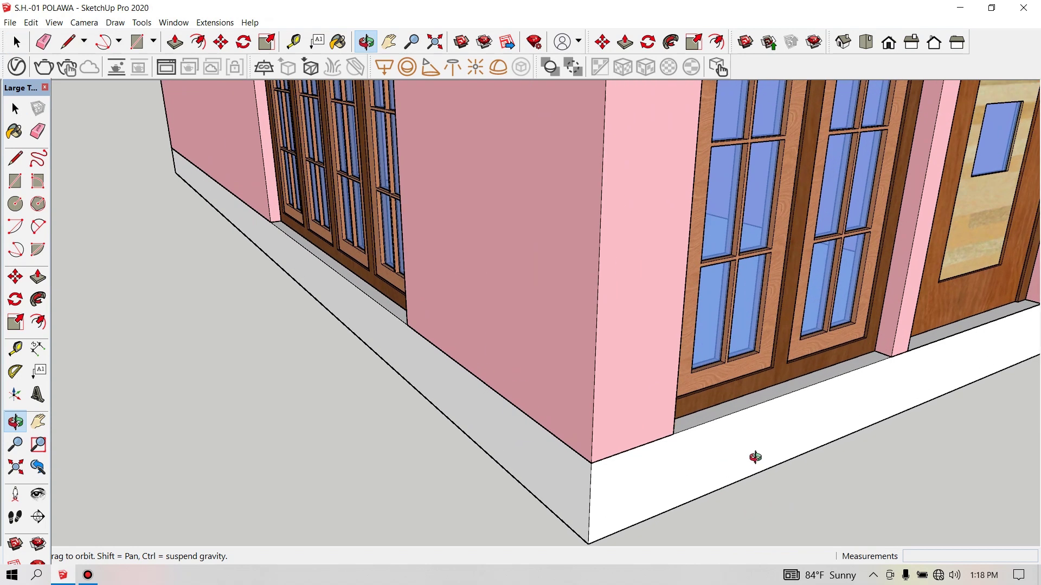
{"action": "right_click", "coordinate": [759, 439]}
{"action": "left_click", "coordinate": [774, 446]}
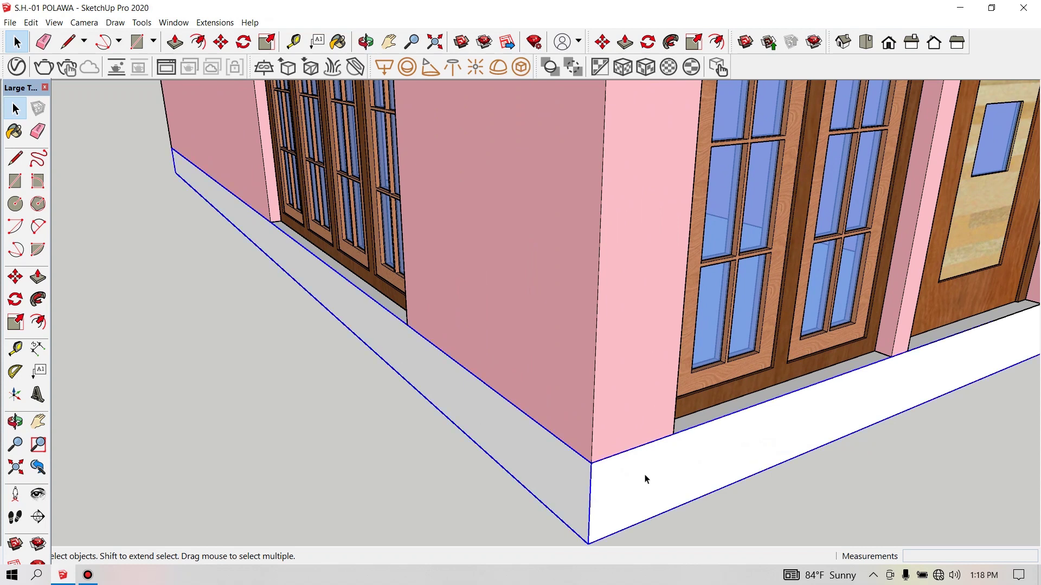
- Inside the slab group, push the front side face out 3/4 inch
{"action": "double_click", "coordinate": [645, 479]}
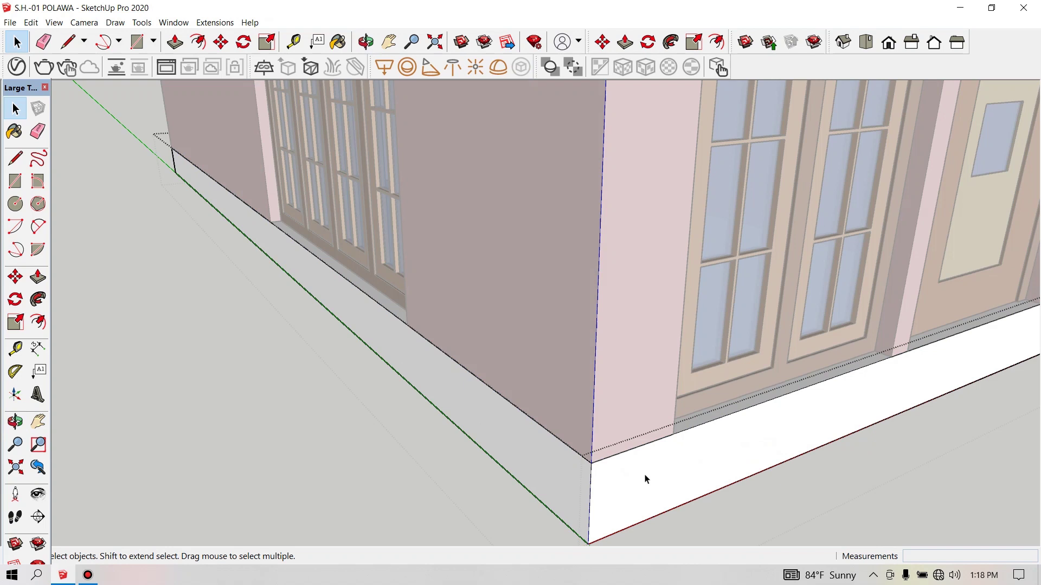
{"action": "left_click", "coordinate": [645, 479]}
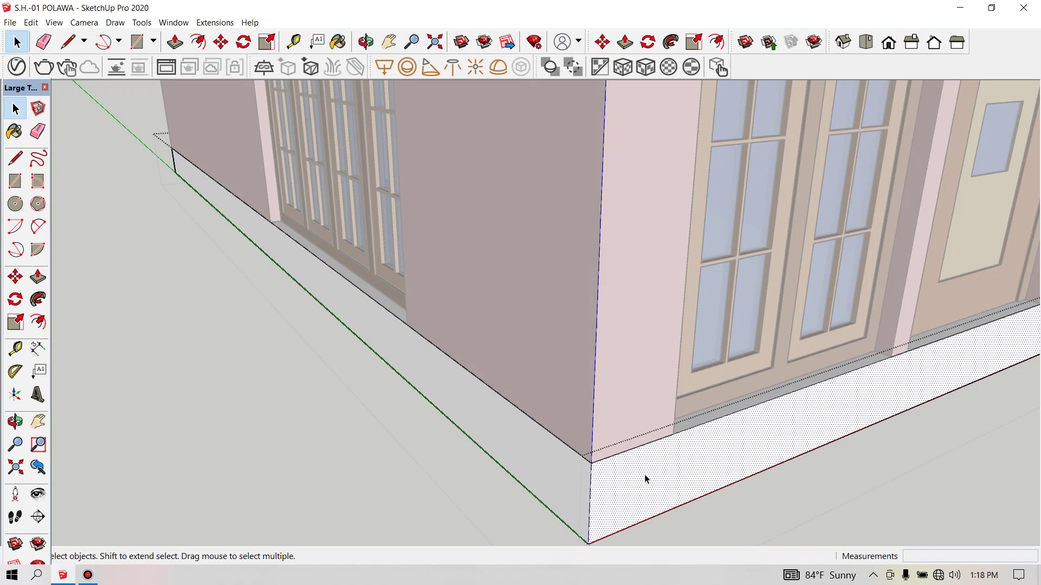
{"action": "scroll", "coordinate": [631, 388], "scroll_direction": "down", "scroll_amount": 3}
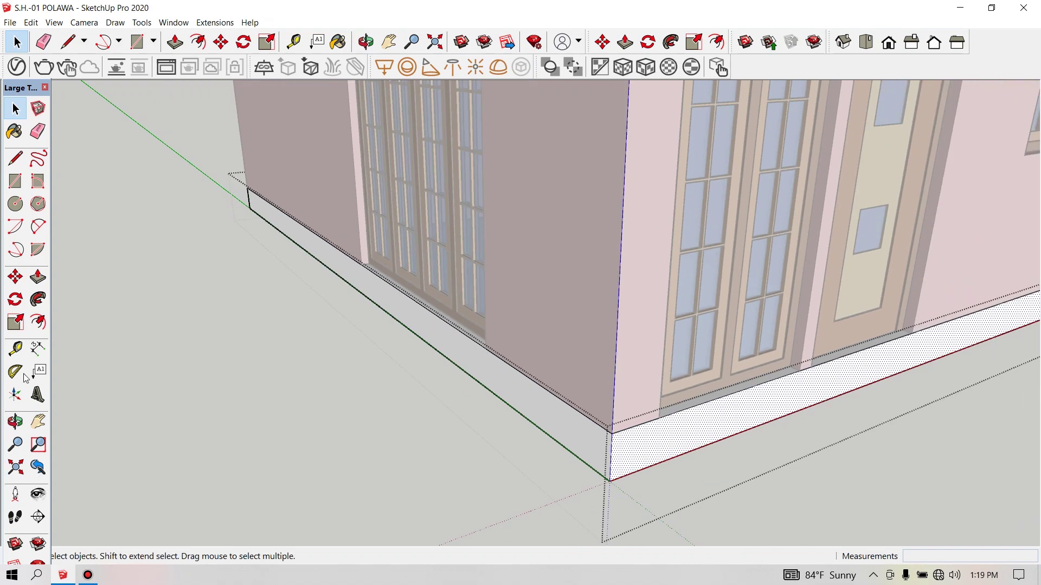
{"action": "left_click", "coordinate": [37, 282]}
{"action": "scroll", "coordinate": [669, 432], "scroll_direction": "up", "scroll_amount": 1}
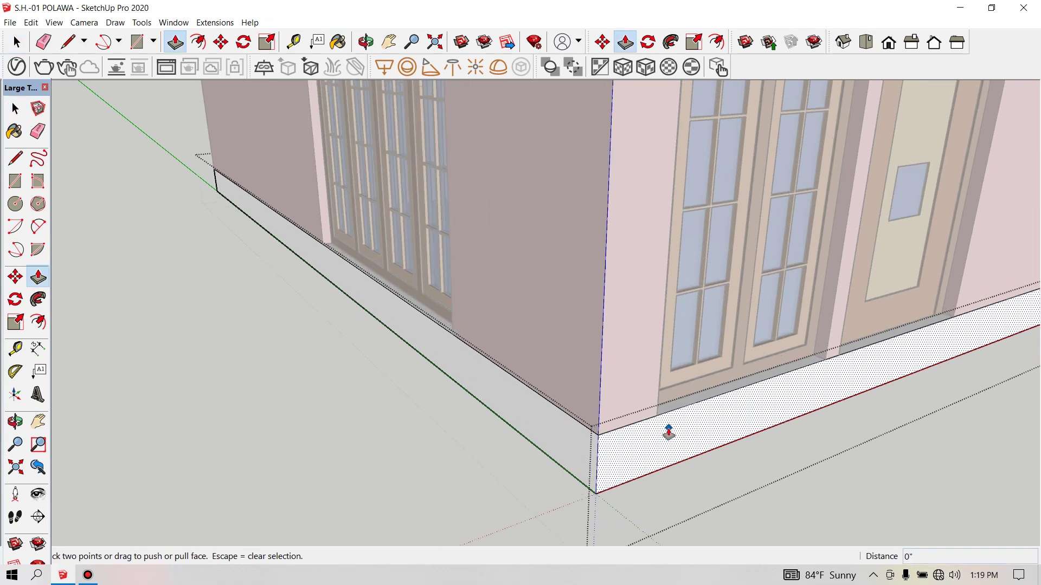
{"action": "left_click_drag", "start_coordinate": [670, 432], "coordinate": [679, 445]}
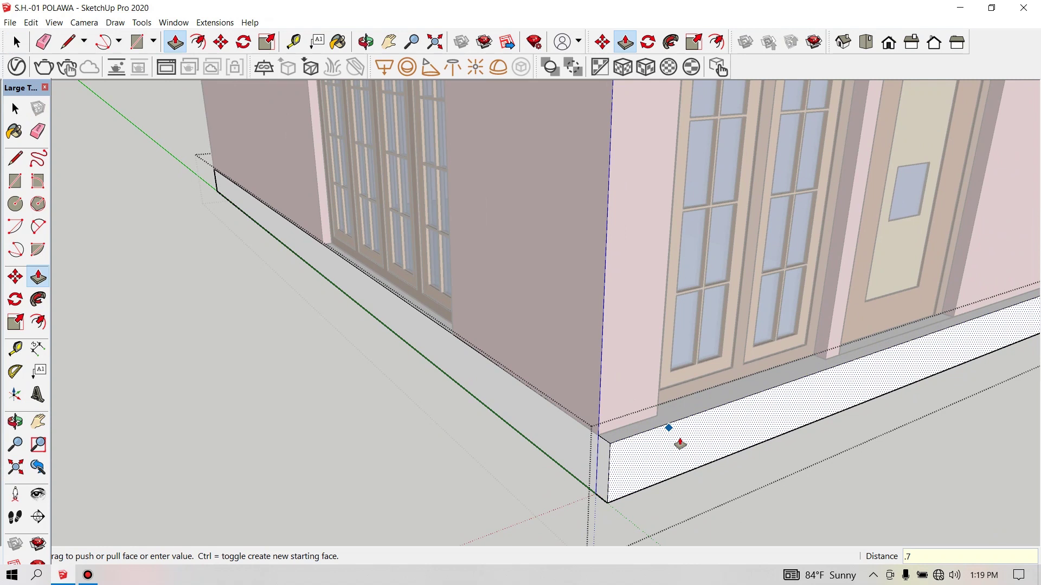
{"action": "key", "text": "Return"}
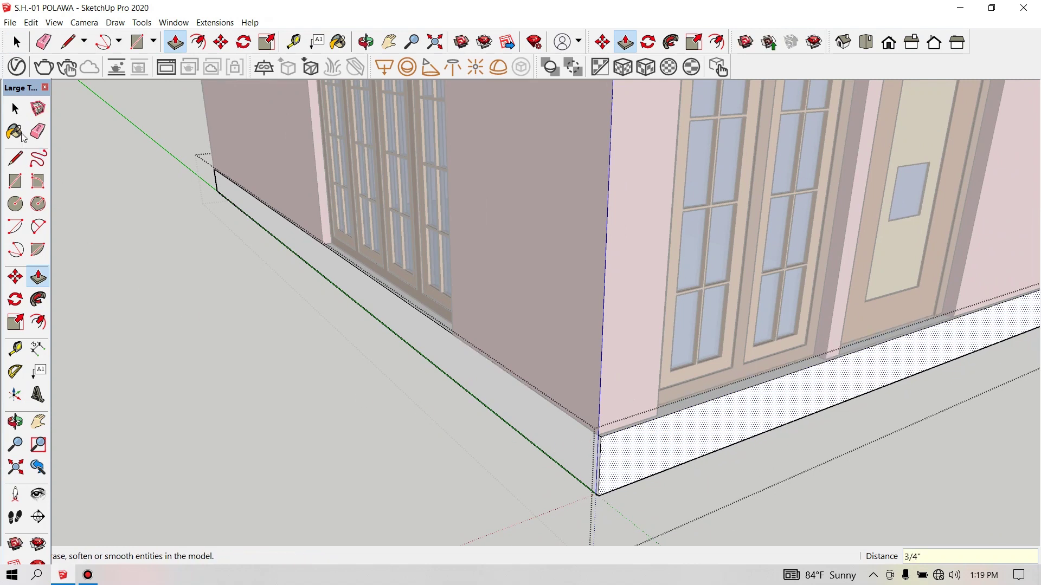
- Push the slab's left side face out 3/4 inch
{"action": "left_click", "coordinate": [15, 108]}
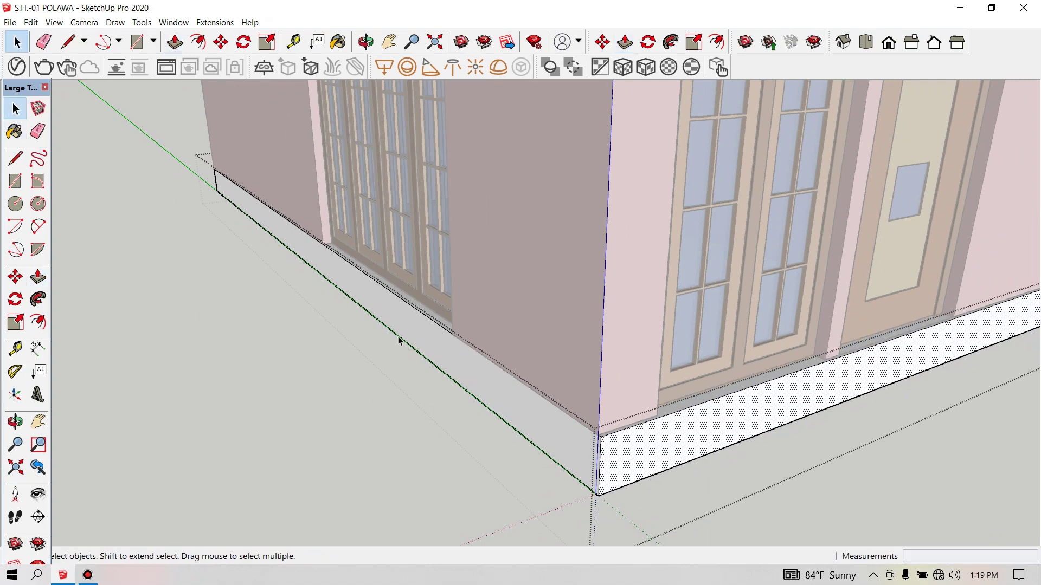
{"action": "left_click", "coordinate": [447, 349]}
{"action": "scroll", "coordinate": [539, 462], "scroll_direction": "up", "scroll_amount": 1}
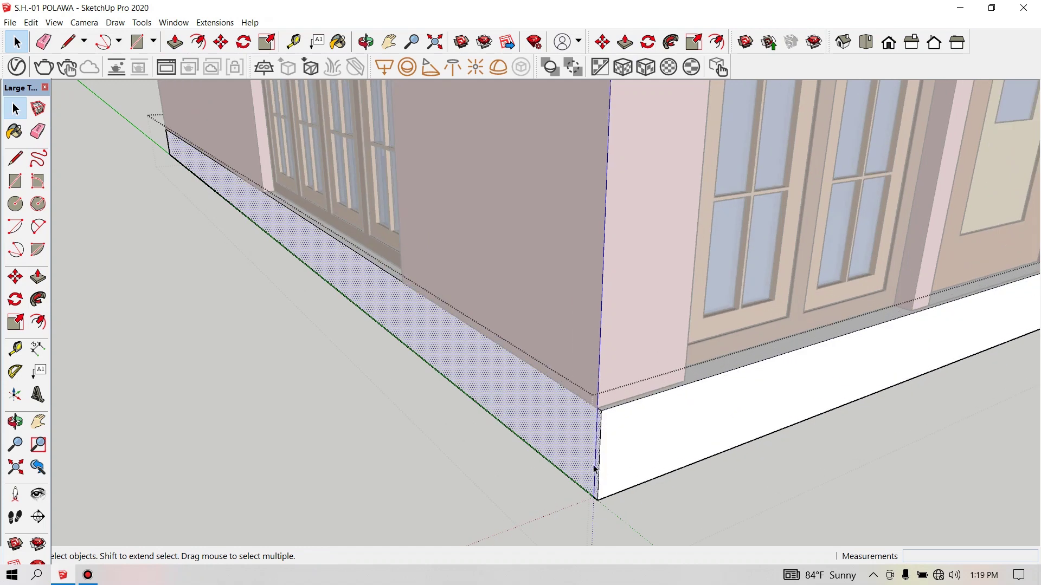
{"action": "scroll", "coordinate": [584, 451], "scroll_direction": "up", "scroll_amount": 1}
{"action": "left_click", "coordinate": [38, 277]}
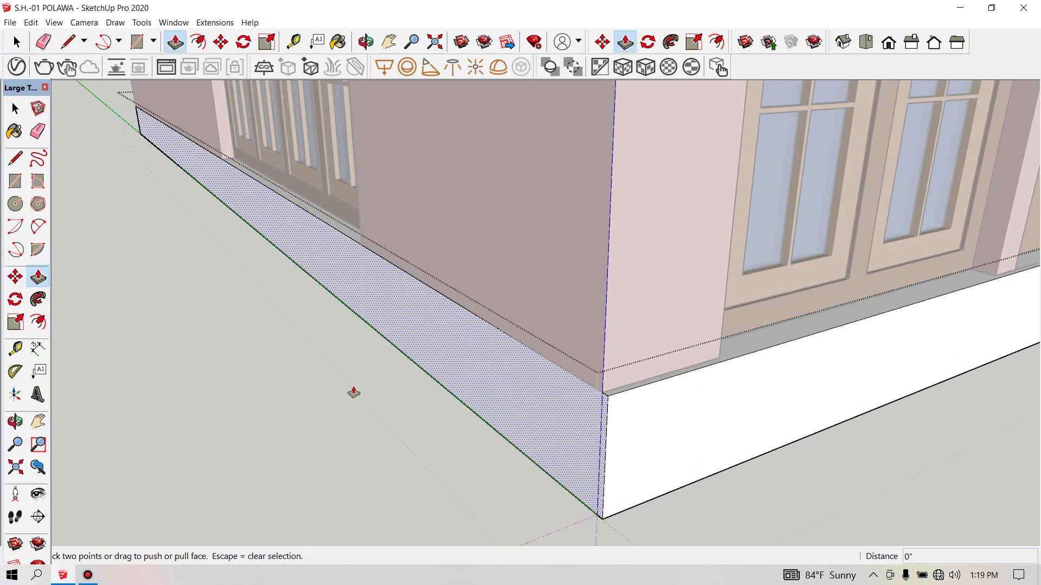
{"action": "left_click", "coordinate": [547, 401]}
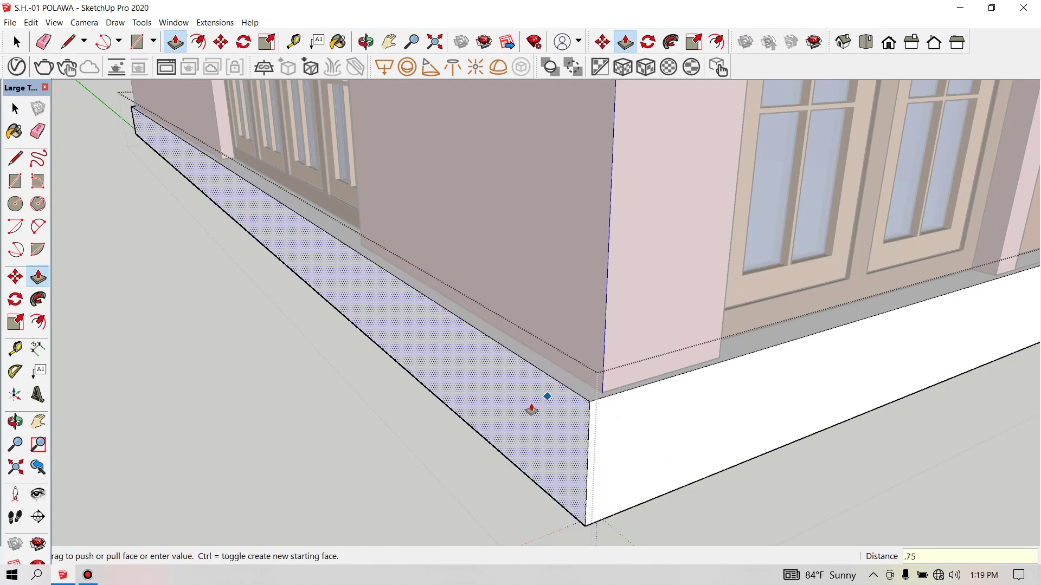
{"action": "key", "text": "Return"}
- Orbit along the long door-and-window facade to check the slab ledge
{"action": "key", "text": "space"}
{"action": "middle_click_drag", "start_coordinate": [111, 209], "coordinate": [438, 349]}
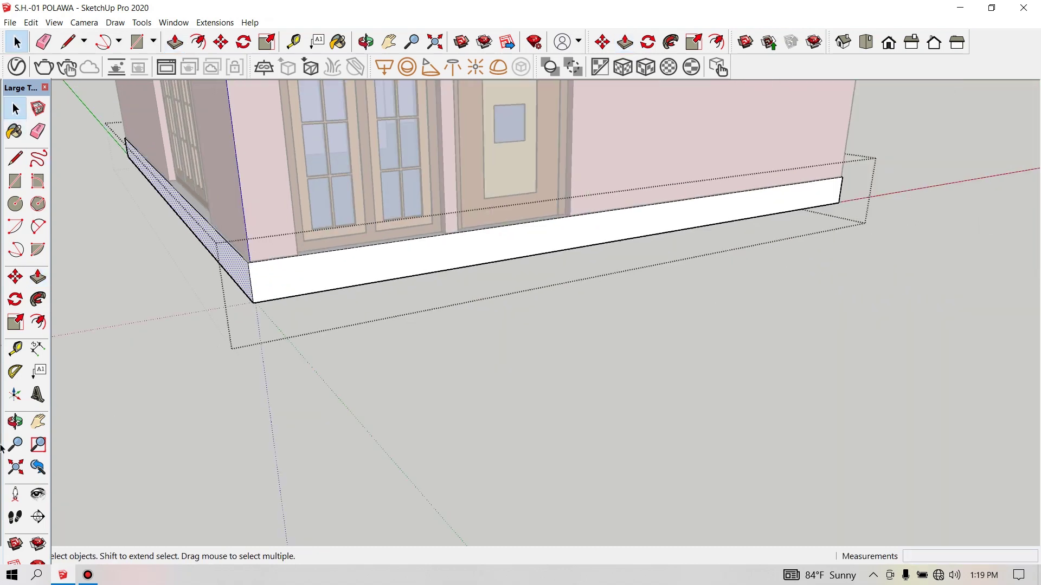
{"action": "left_click", "coordinate": [15, 422]}
{"action": "mouse_move", "coordinate": [917, 235]}
{"action": "left_mouse_down"}
{"action": "mouse_move", "coordinate": [816, 310]}
{"action": "mouse_move", "coordinate": [600, 339]}
{"action": "mouse_move", "coordinate": [495, 330]}
{"action": "mouse_move", "coordinate": [625, 449]}
{"action": "mouse_move", "coordinate": [511, 437]}
{"action": "mouse_move", "coordinate": [441, 414]}
{"action": "mouse_move", "coordinate": [490, 342]}
{"action": "left_mouse_up"}
- Pull the base strip's end face out 3/4 inch, then view the whole house
{"action": "right_click", "coordinate": [499, 348]}
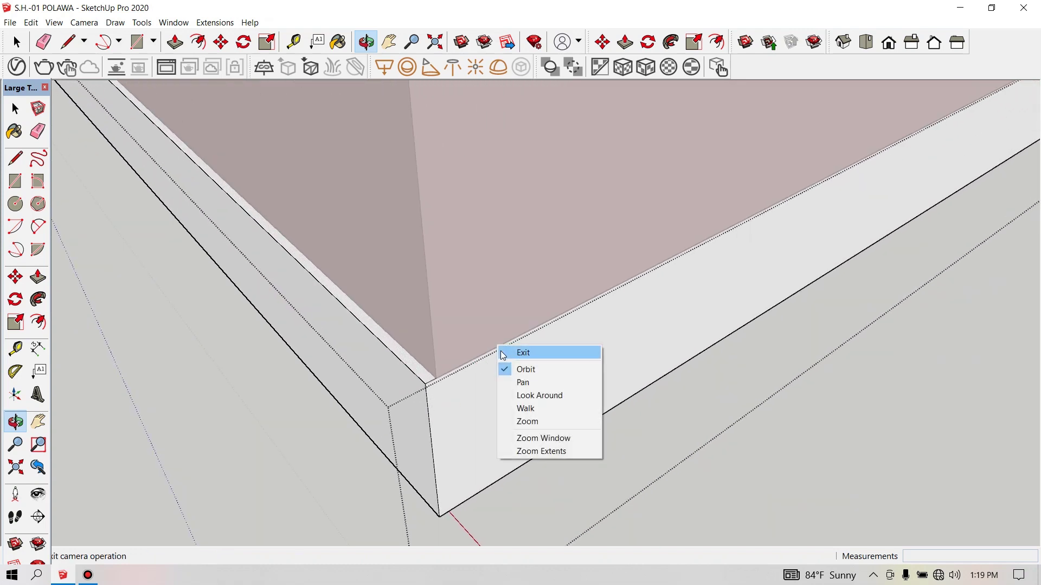
{"action": "left_click", "coordinate": [504, 353]}
{"action": "left_click", "coordinate": [500, 393]}
{"action": "key", "text": "p"}
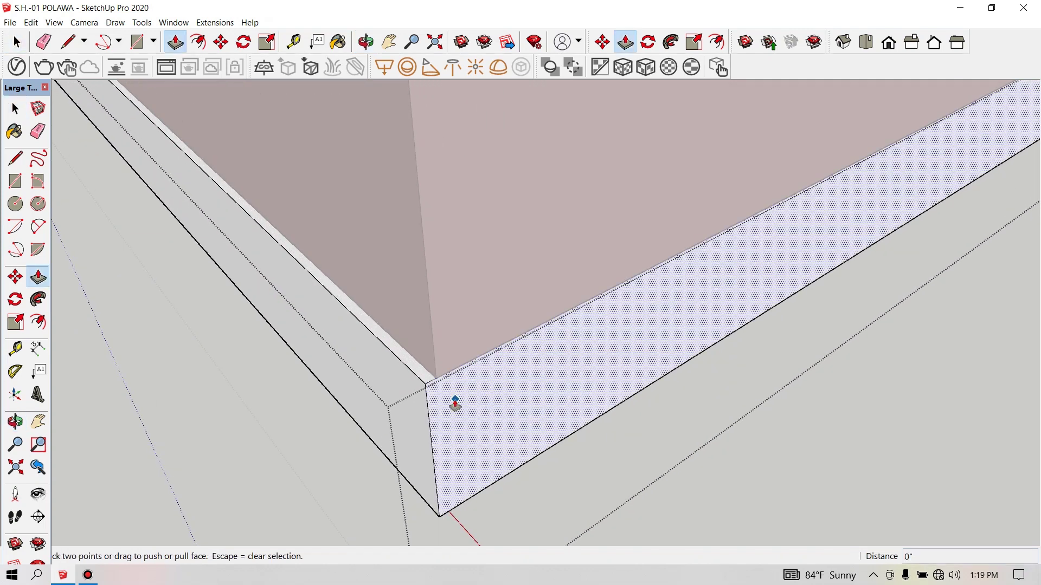
{"action": "left_click", "coordinate": [456, 399]}
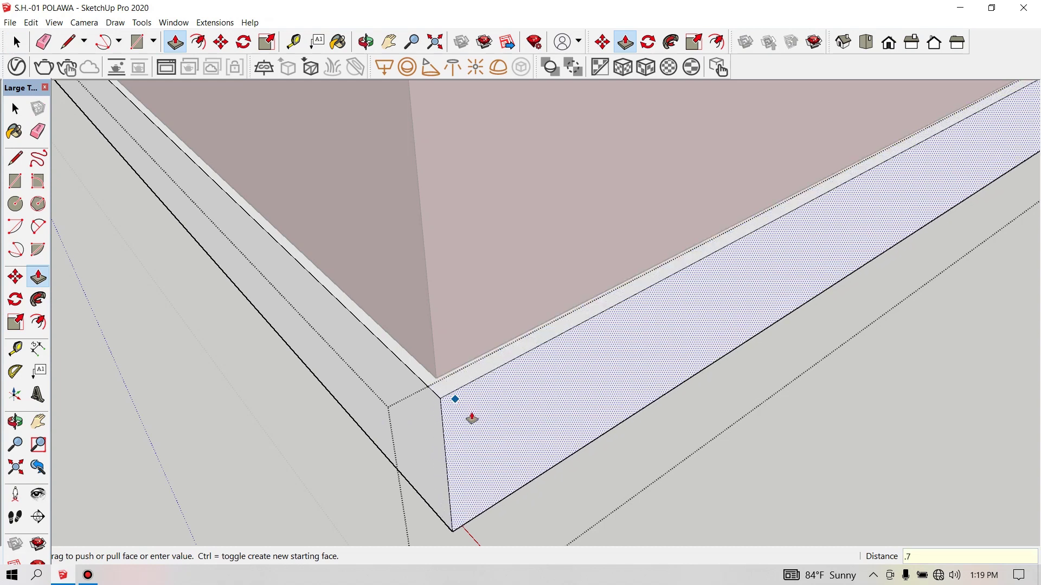
{"action": "left_click", "coordinate": [471, 418]}
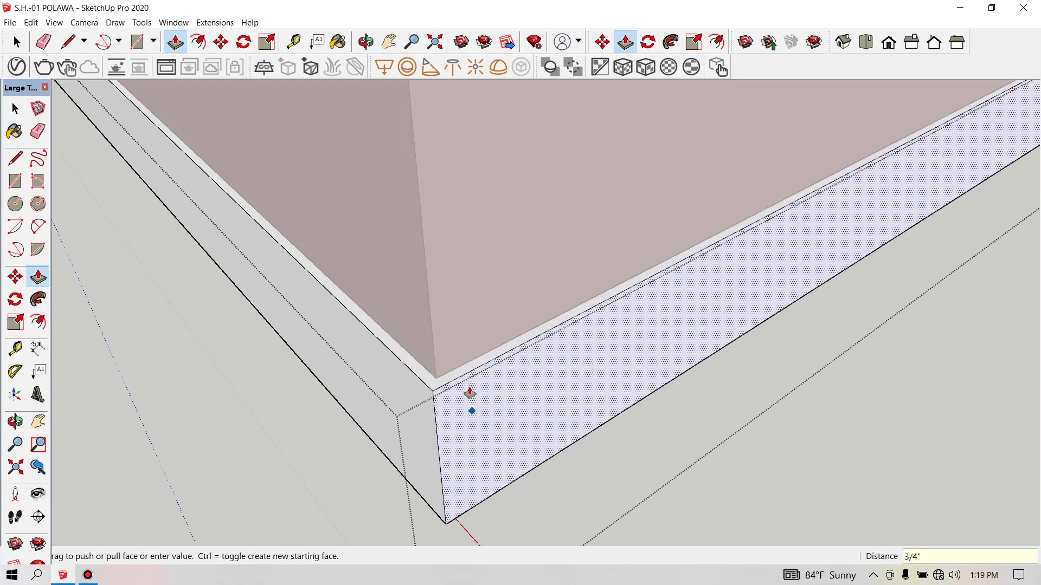
{"action": "left_click", "coordinate": [16, 424]}
{"action": "mouse_move", "coordinate": [112, 376]}
{"action": "left_mouse_down"}
{"action": "mouse_move", "coordinate": [377, 461]}
{"action": "mouse_move", "coordinate": [813, 258]}
{"action": "mouse_move", "coordinate": [781, 286]}
{"action": "mouse_move", "coordinate": [593, 329]}
{"action": "mouse_move", "coordinate": [356, 297]}
{"action": "left_mouse_up"}
{"action": "scroll", "coordinate": [611, 402], "scroll_direction": "up", "scroll_amount": 3}
{"action": "scroll", "coordinate": [548, 423], "scroll_direction": "up", "scroll_amount": 2}
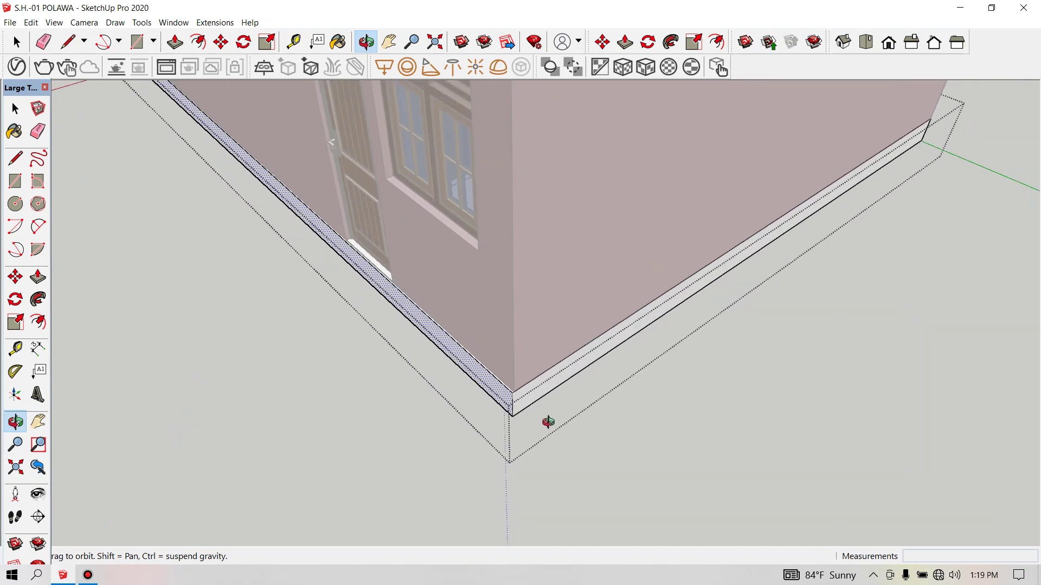
{"action": "scroll", "coordinate": [517, 402], "scroll_direction": "up", "scroll_amount": 2}
{"action": "scroll", "coordinate": [517, 402], "scroll_direction": "up", "scroll_amount": 2}
{"action": "scroll", "coordinate": [513, 379], "scroll_direction": "up", "scroll_amount": 2}
{"action": "right_click", "coordinate": [515, 336]}
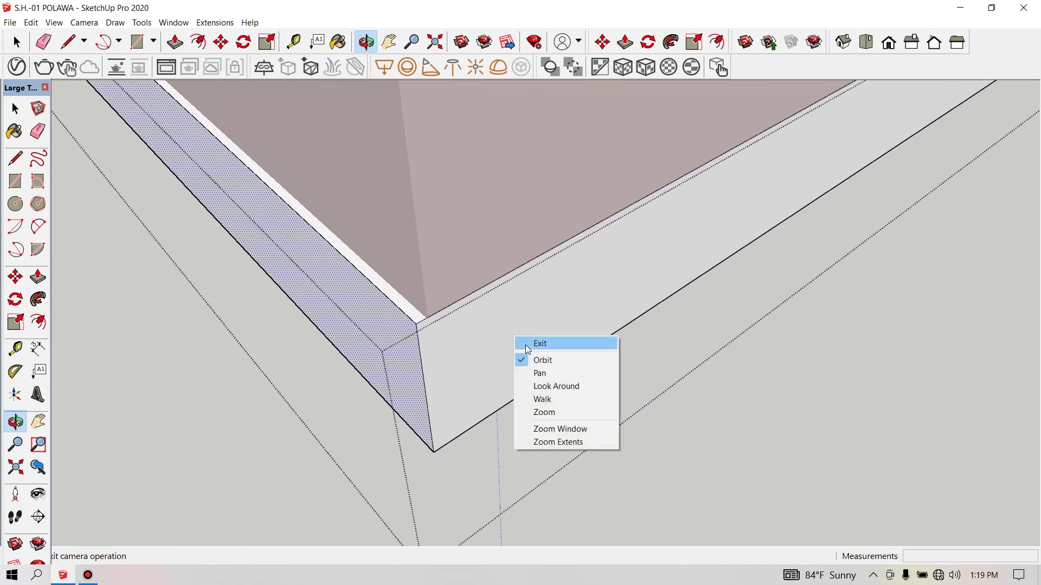
{"action": "left_click", "coordinate": [525, 345]}
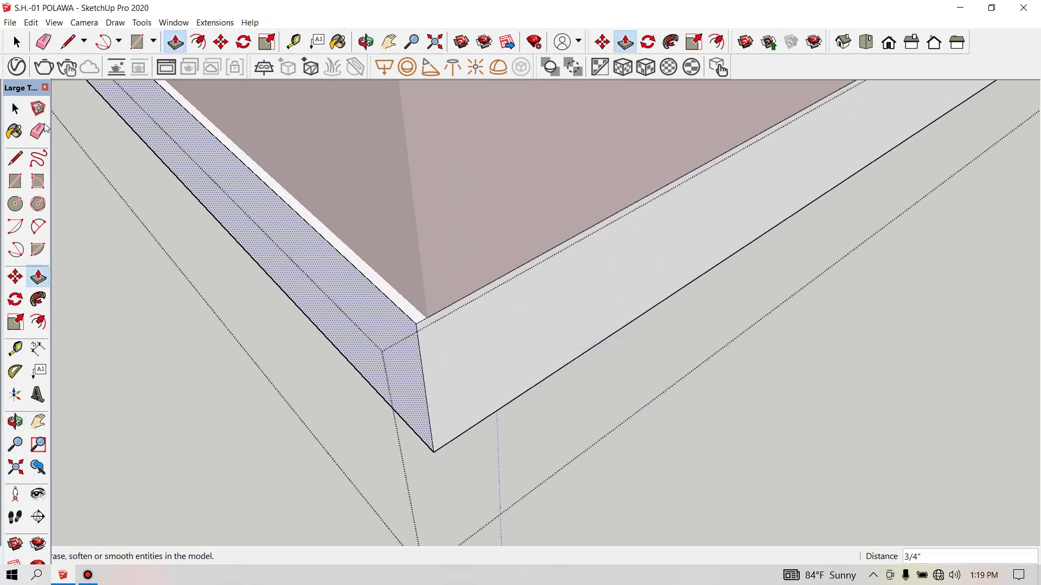
- Pull the base strip's long outer face out 3/4 inch
{"action": "left_click", "coordinate": [15, 110]}
{"action": "left_click", "coordinate": [499, 362]}
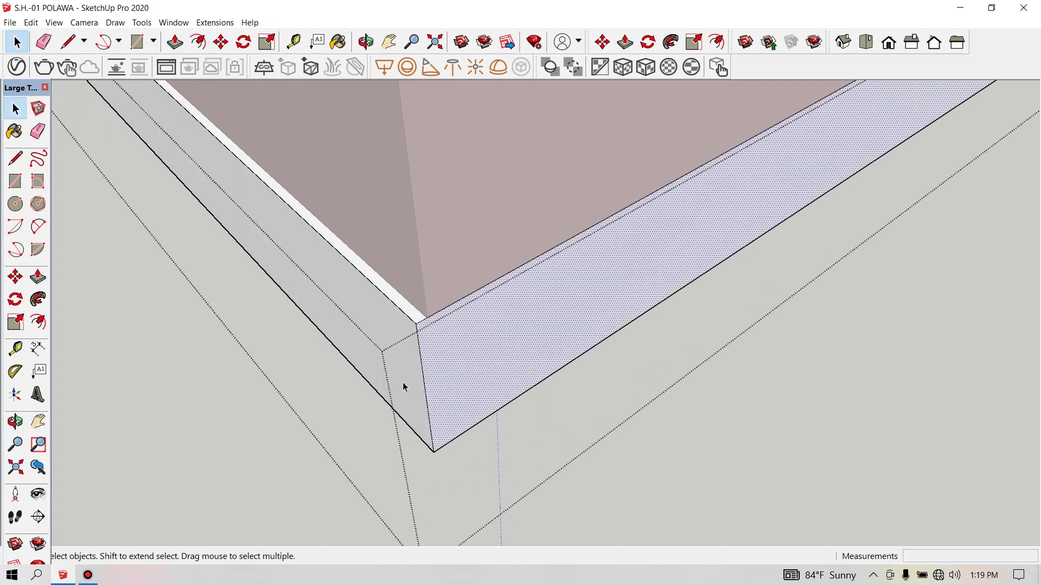
{"action": "left_click", "coordinate": [38, 277]}
{"action": "left_click_drag", "start_coordinate": [469, 357], "coordinate": [481, 376]}
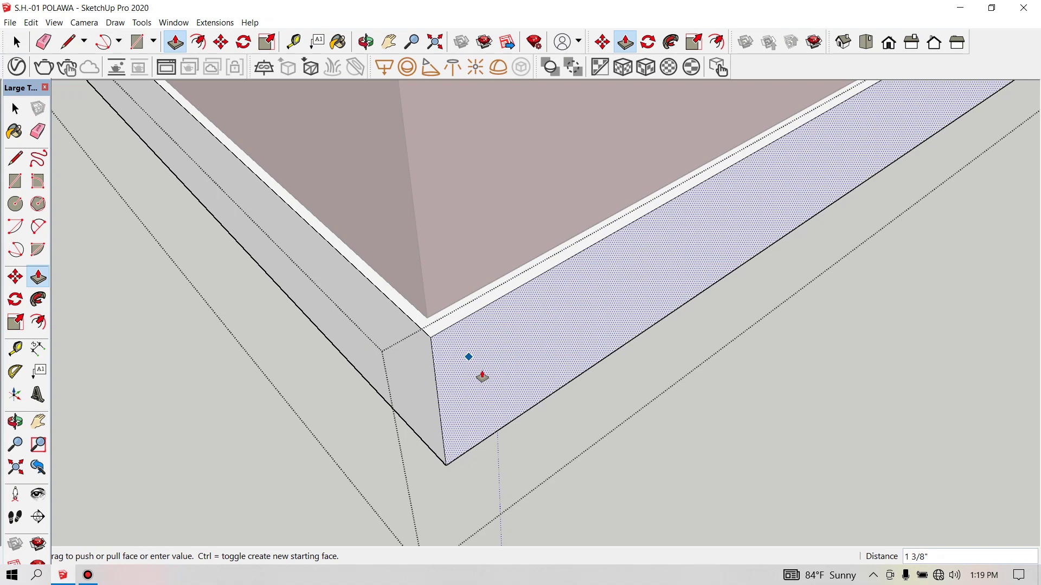
{"action": "type", "text": "5"}
{"action": "key", "text": "Return"}
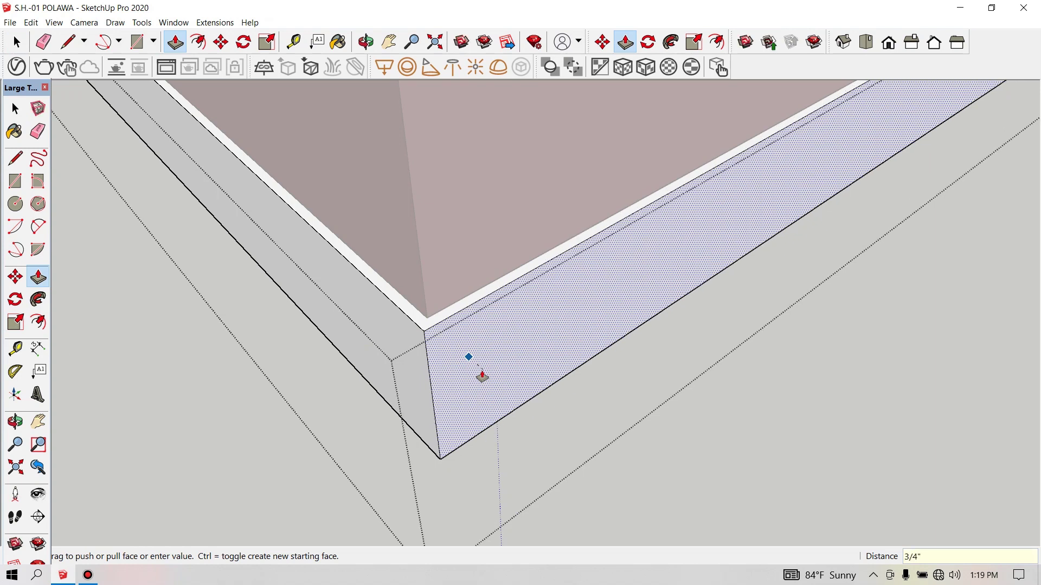
{"action": "scroll", "coordinate": [536, 407], "scroll_direction": "down", "scroll_amount": 1}
{"action": "scroll", "coordinate": [604, 450], "scroll_direction": "down", "scroll_amount": 1}
{"action": "scroll", "coordinate": [604, 449], "scroll_direction": "down", "scroll_amount": 2}
{"action": "scroll", "coordinate": [603, 450], "scroll_direction": "down", "scroll_amount": 2}
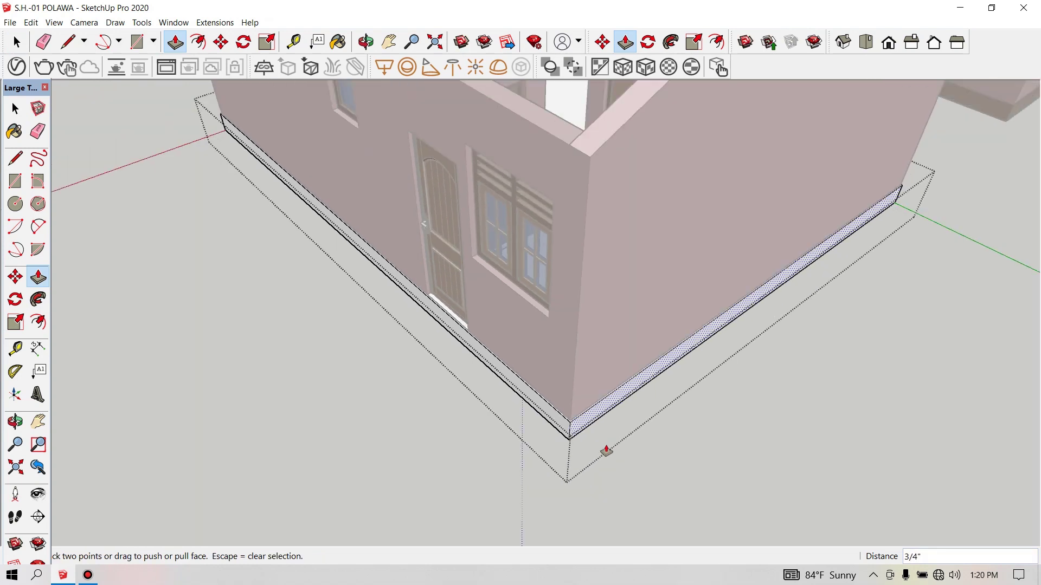
{"action": "scroll", "coordinate": [604, 449], "scroll_direction": "down", "scroll_amount": 1}
- Orbit around the house to check the base strip at the front wall with doors
{"action": "left_click", "coordinate": [14, 423]}
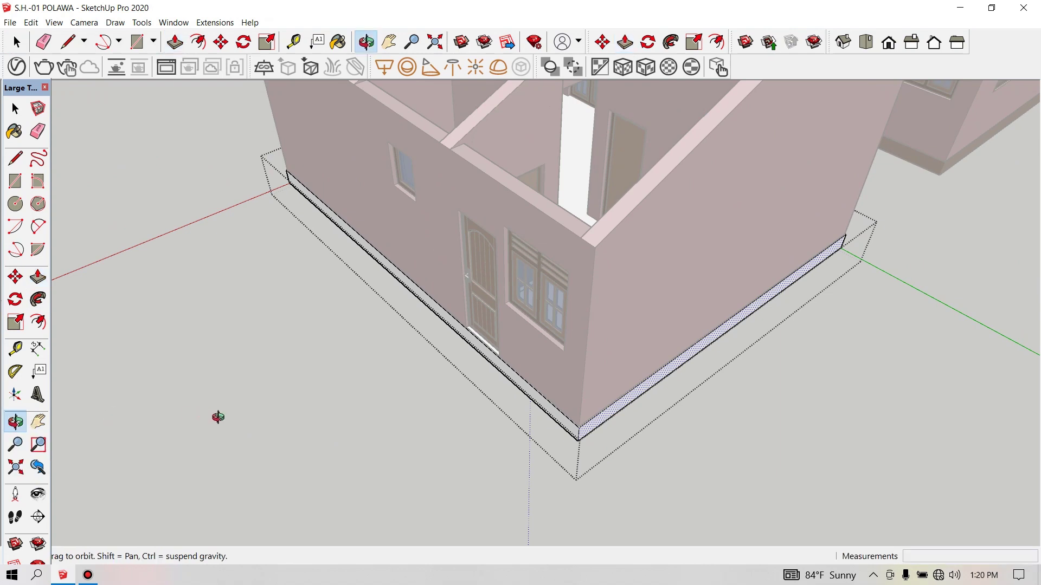
{"action": "left_click_drag", "start_coordinate": [205, 414], "coordinate": [784, 347]}
{"action": "scroll", "coordinate": [785, 346], "scroll_direction": "down", "scroll_amount": 1}
{"action": "scroll", "coordinate": [784, 346], "scroll_direction": "down", "scroll_amount": 2}
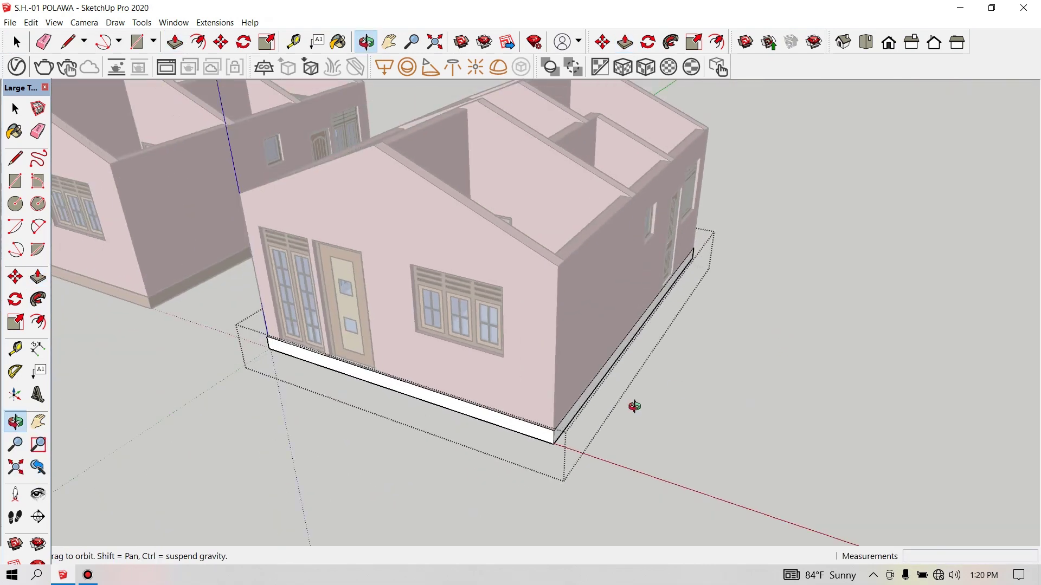
{"action": "scroll", "coordinate": [480, 462], "scroll_direction": "up", "scroll_amount": 3}
{"action": "mouse_move", "coordinate": [480, 462]}
{"action": "left_mouse_down"}
{"action": "mouse_move", "coordinate": [776, 438]}
{"action": "mouse_move", "coordinate": [641, 379]}
{"action": "mouse_move", "coordinate": [571, 446]}
{"action": "left_mouse_up"}
{"action": "scroll", "coordinate": [641, 379], "scroll_direction": "down", "scroll_amount": 2}
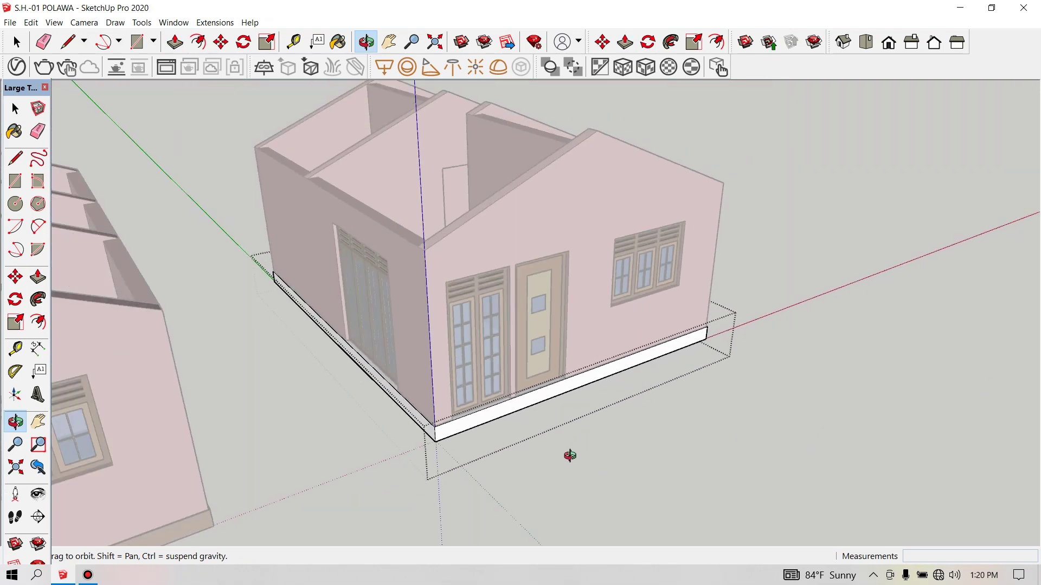
{"action": "scroll", "coordinate": [611, 448], "scroll_direction": "up", "scroll_amount": 2}
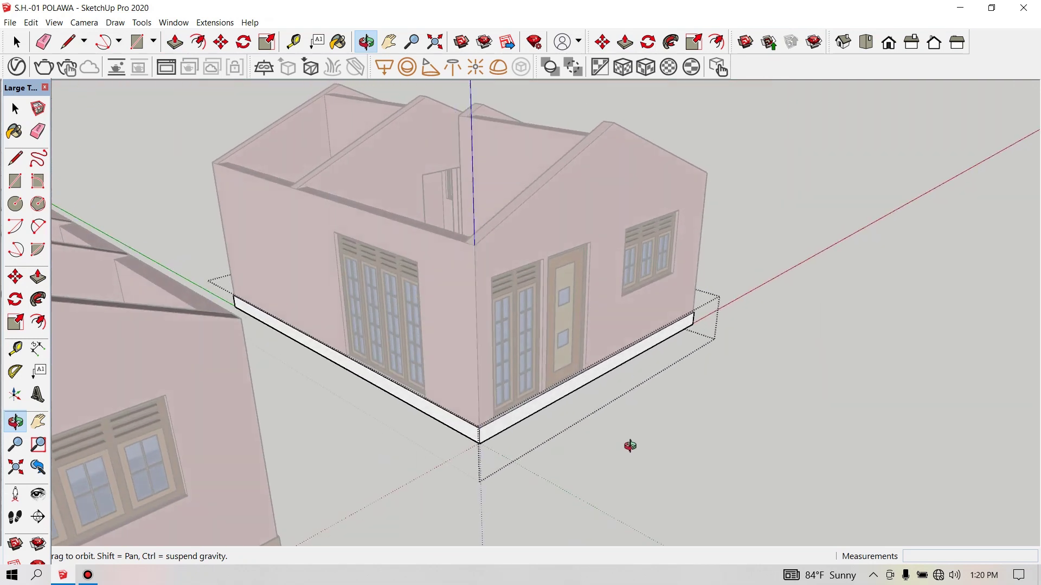
{"action": "right_click", "coordinate": [726, 123]}
{"action": "left_click", "coordinate": [738, 132]}
{"action": "key", "text": "space"}
{"action": "scroll", "coordinate": [542, 428], "scroll_direction": "up", "scroll_amount": 3}
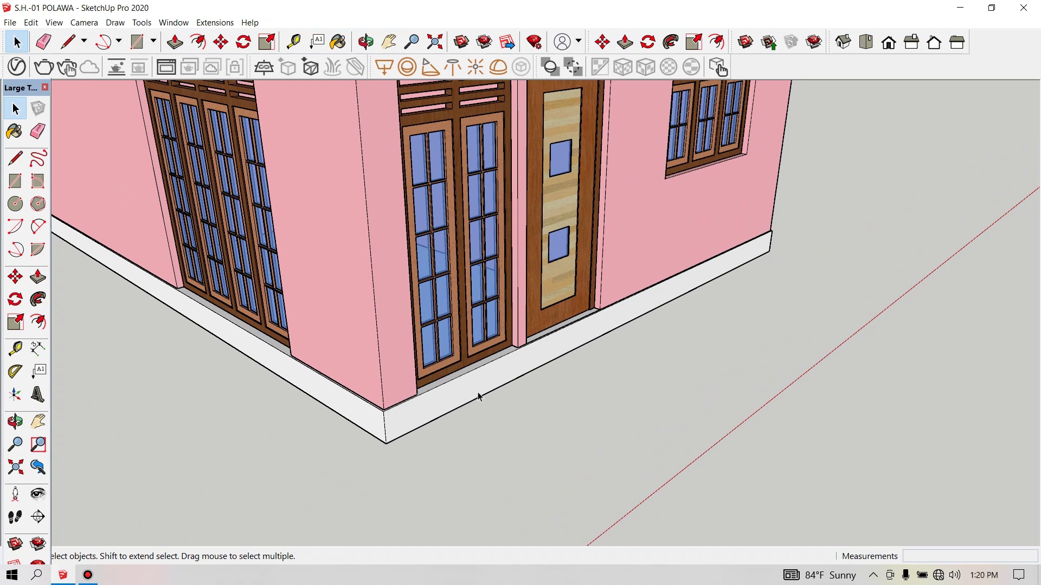
{"action": "scroll", "coordinate": [83, 179], "scroll_direction": "down", "scroll_amount": 2}
- Show the Materials tray, switch to the Tile collection and pick Tile Ceramic Multi
{"action": "left_click", "coordinate": [173, 22]}
{"action": "mouse_move", "coordinate": [197, 37]}
{"action": "left_click", "coordinate": [298, 38]}
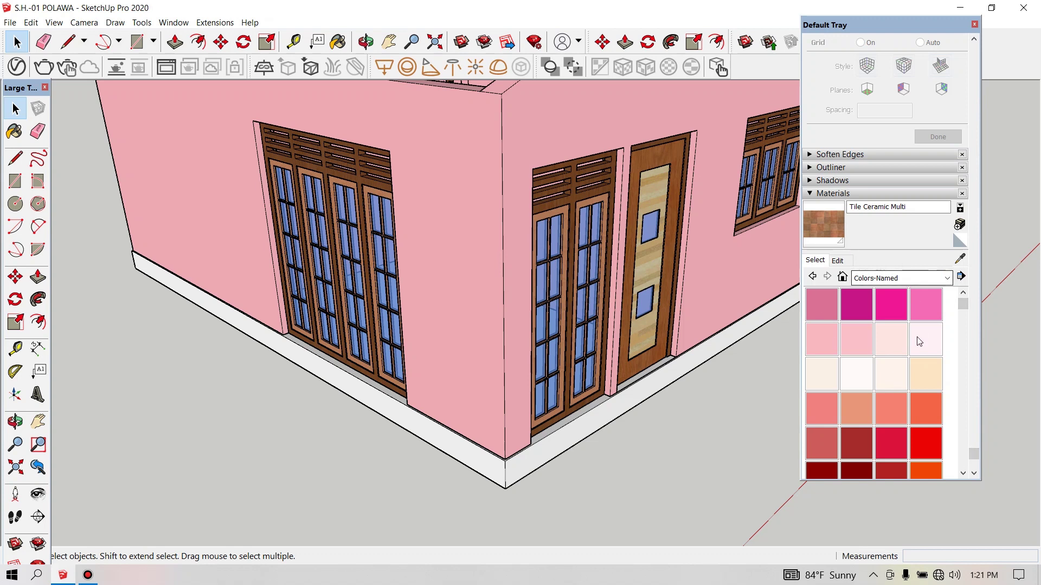
{"action": "left_click", "coordinate": [909, 281]}
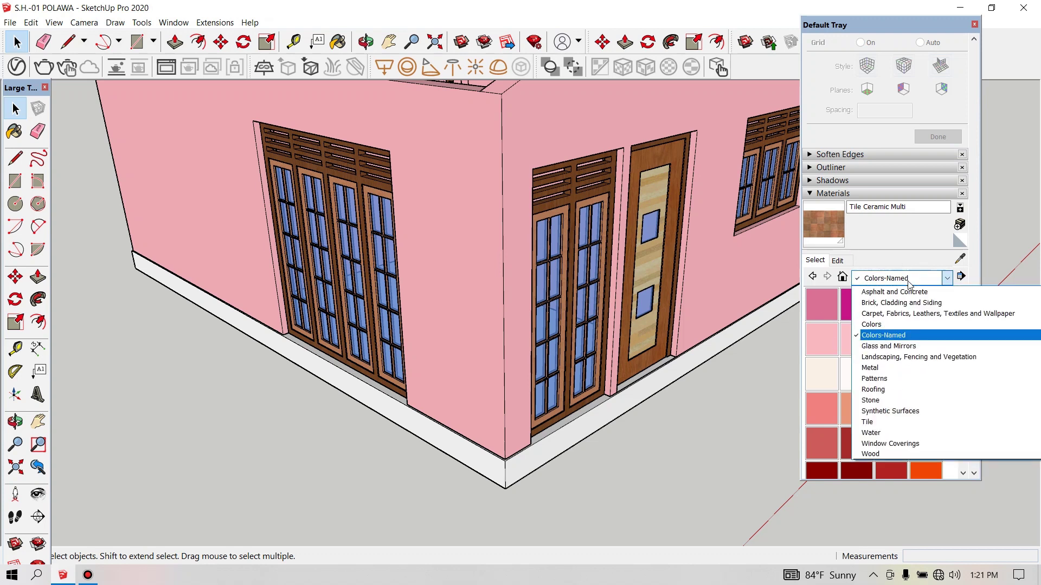
{"action": "left_click", "coordinate": [881, 425]}
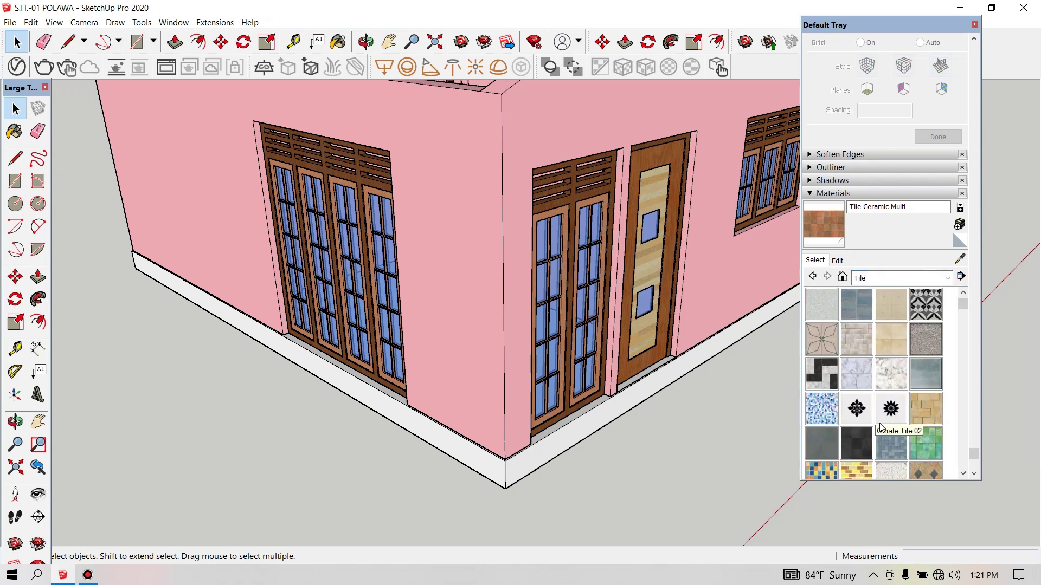
{"action": "left_click_drag", "start_coordinate": [964, 306], "coordinate": [964, 387]}
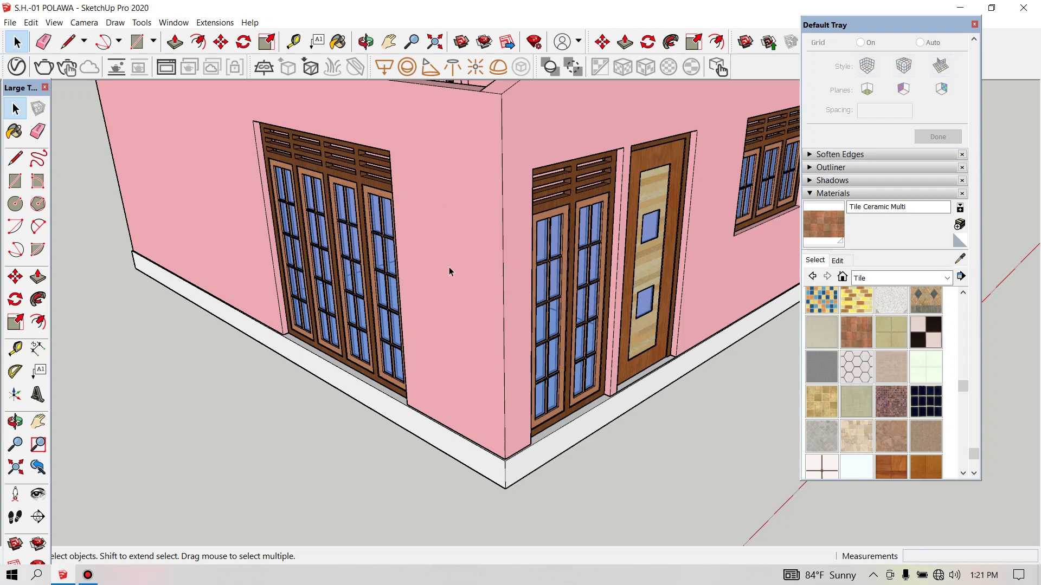
{"action": "left_click", "coordinate": [853, 335]}
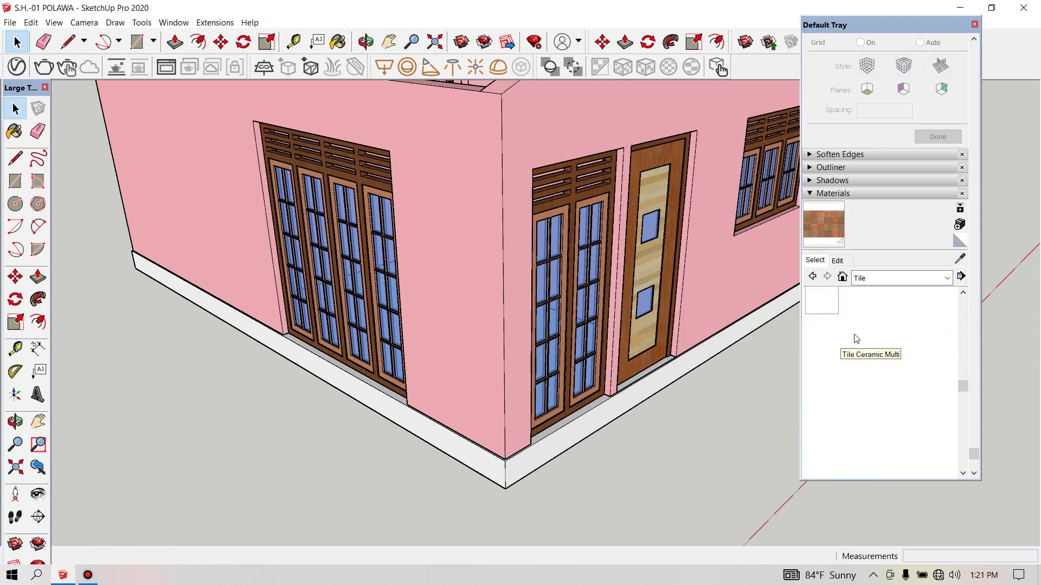
{"action": "scroll", "coordinate": [519, 476], "scroll_direction": "up", "scroll_amount": 2}
{"action": "scroll", "coordinate": [515, 469], "scroll_direction": "up", "scroll_amount": 2}
{"action": "left_click", "coordinate": [511, 463]}
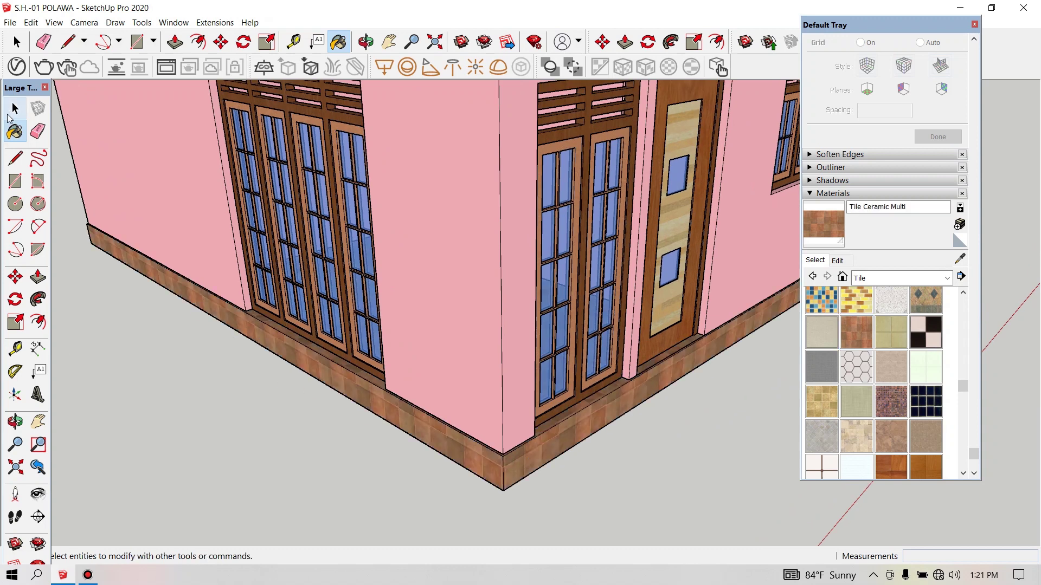
{"action": "left_click", "coordinate": [15, 108]}
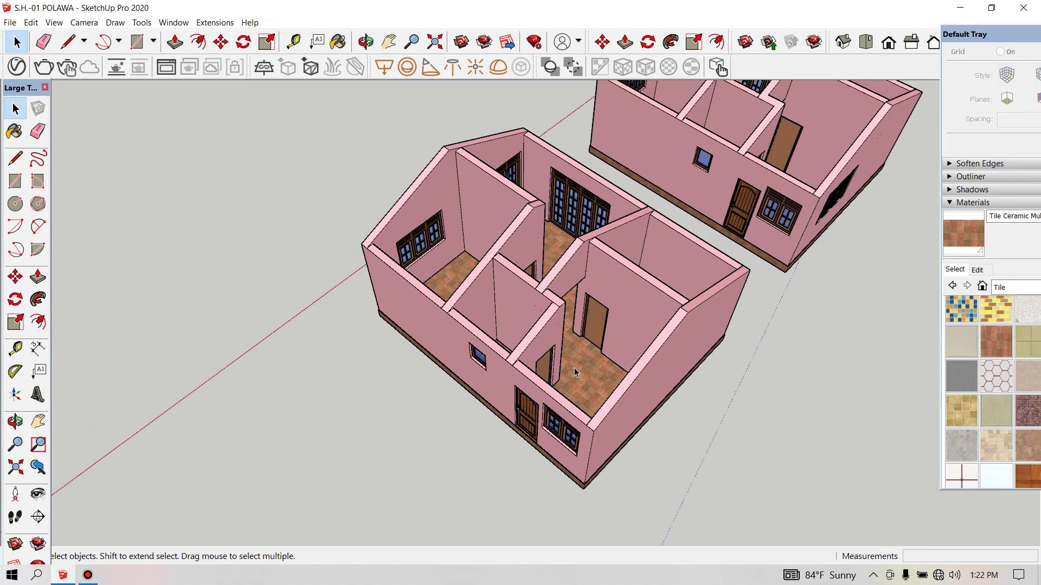
{"action": "scroll", "coordinate": [485, 328], "scroll_direction": "up", "scroll_amount": 5}
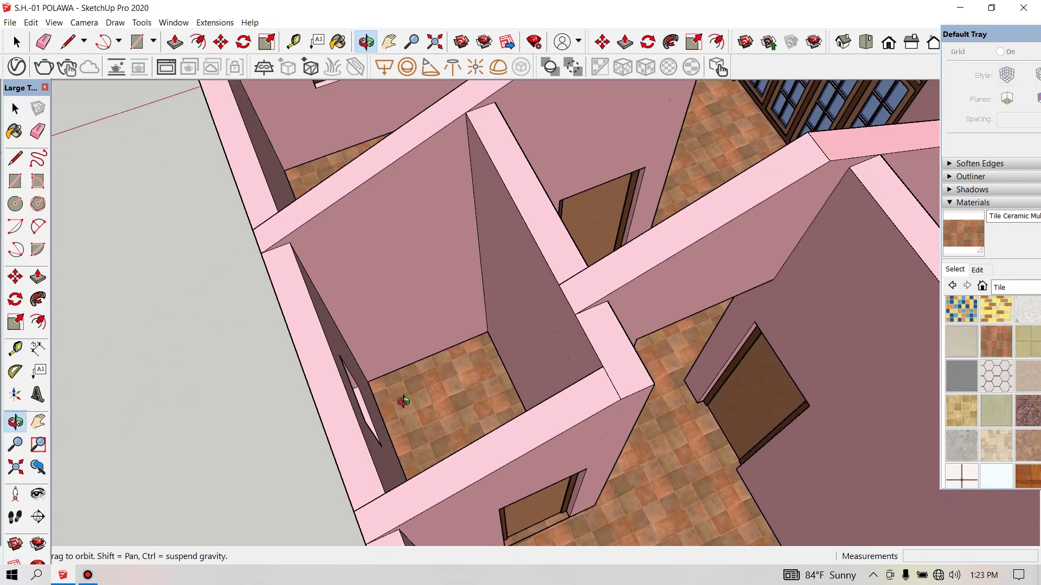
{"action": "middle_click_drag", "start_coordinate": [400, 382], "coordinate": [396, 365]}
{"action": "scroll", "coordinate": [422, 462], "scroll_direction": "down", "scroll_amount": 2}
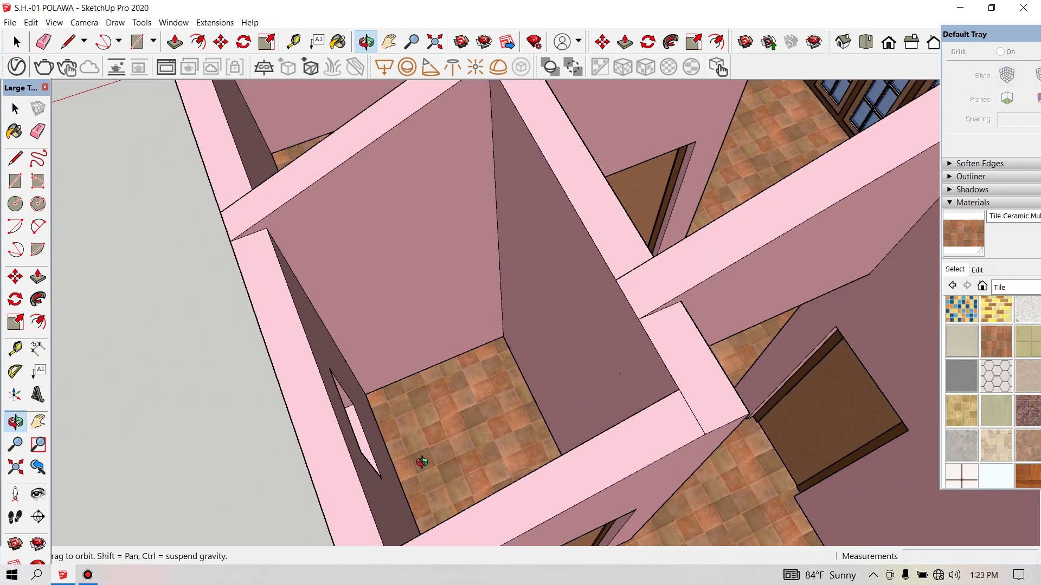
{"action": "scroll", "coordinate": [429, 462], "scroll_direction": "down", "scroll_amount": 2}
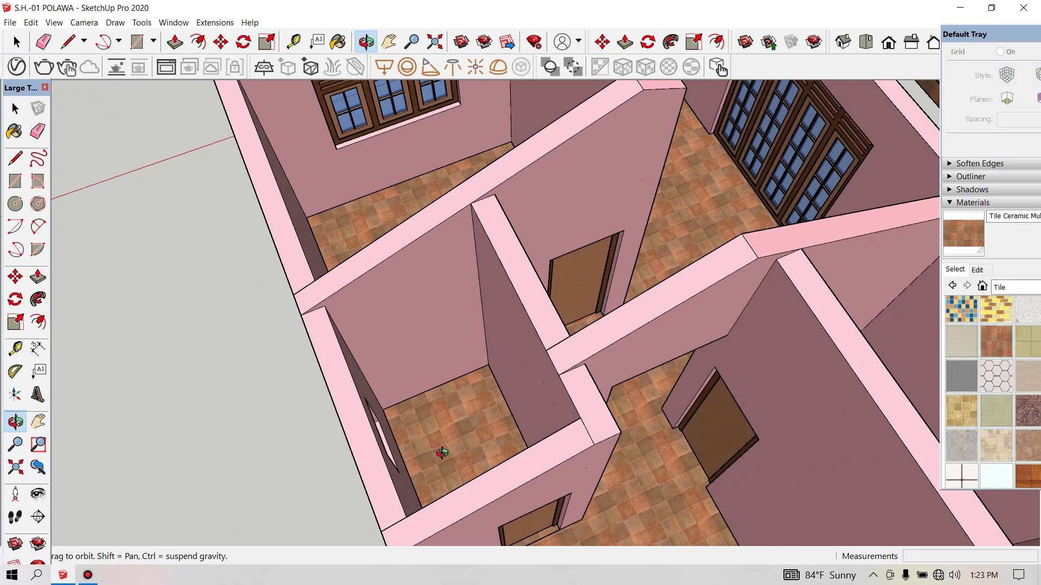
{"action": "left_click_drag", "start_coordinate": [637, 447], "coordinate": [626, 393]}
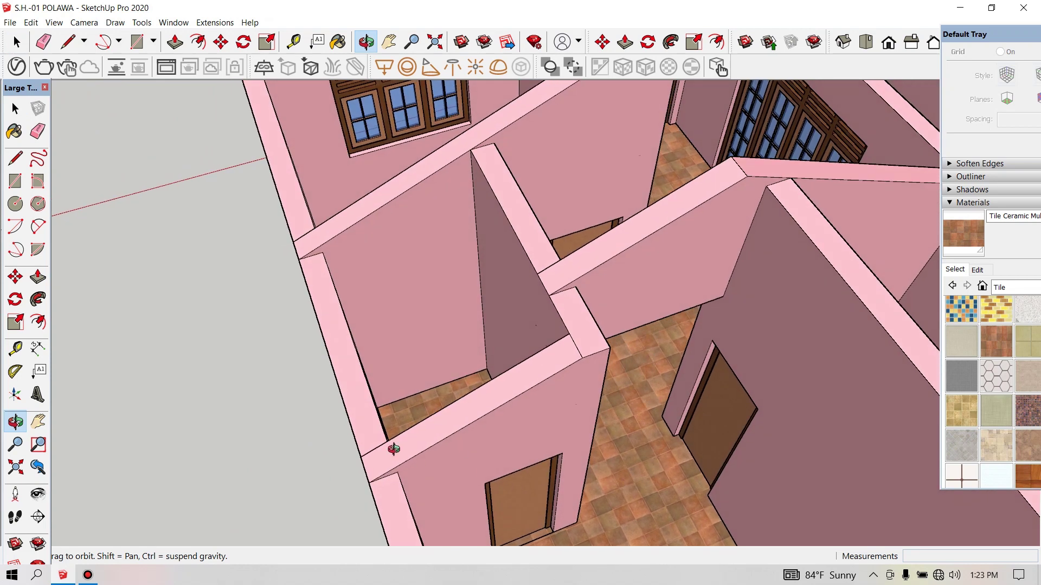
{"action": "scroll", "coordinate": [397, 428], "scroll_direction": "up", "scroll_amount": 2}
{"action": "scroll", "coordinate": [401, 420], "scroll_direction": "up", "scroll_amount": 2}
{"action": "scroll", "coordinate": [434, 466], "scroll_direction": "down", "scroll_amount": 2}
{"action": "scroll", "coordinate": [468, 507], "scroll_direction": "down", "scroll_amount": 3}
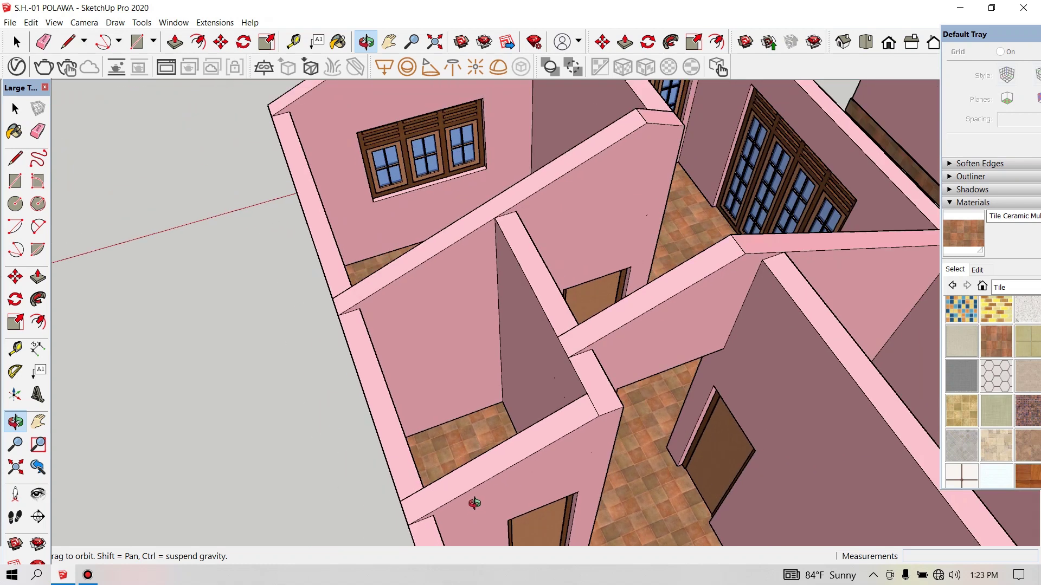
{"action": "scroll", "coordinate": [480, 494], "scroll_direction": "down", "scroll_amount": 3}
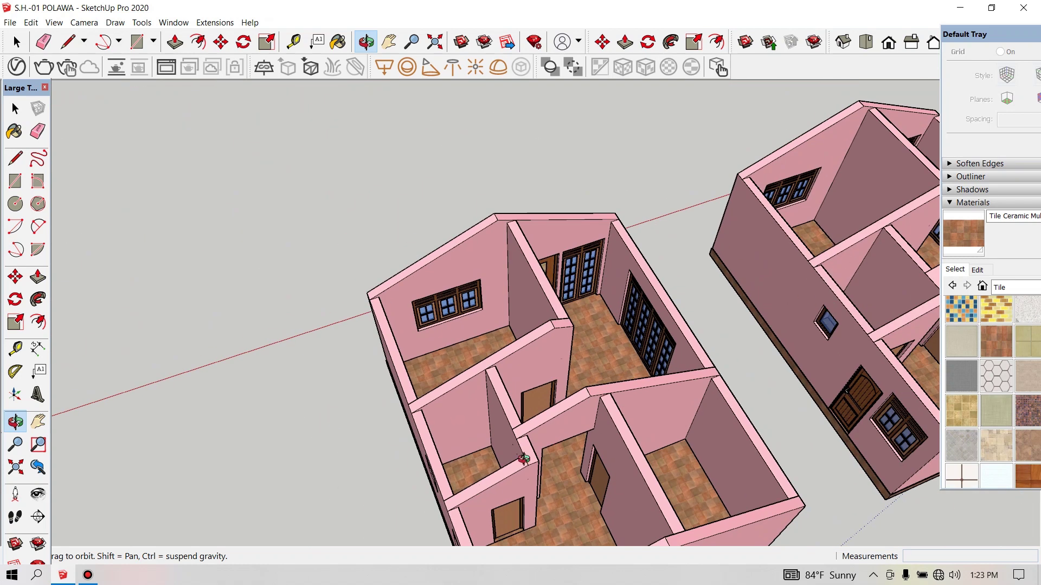
{"action": "scroll", "coordinate": [458, 485], "scroll_direction": "up", "scroll_amount": 3}
{"action": "scroll", "coordinate": [487, 477], "scroll_direction": "up", "scroll_amount": 2}
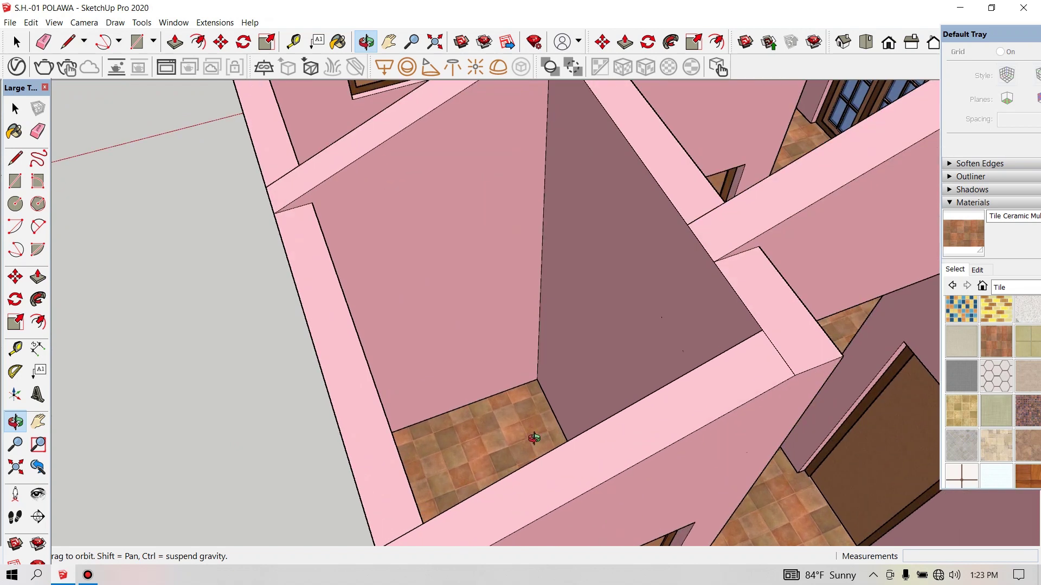
{"action": "scroll", "coordinate": [534, 438], "scroll_direction": "down", "scroll_amount": 2}
{"action": "key", "text": "space"}
{"action": "middle_click_drag", "start_coordinate": [534, 438], "coordinate": [615, 411]}
{"action": "left_click", "coordinate": [615, 411]}
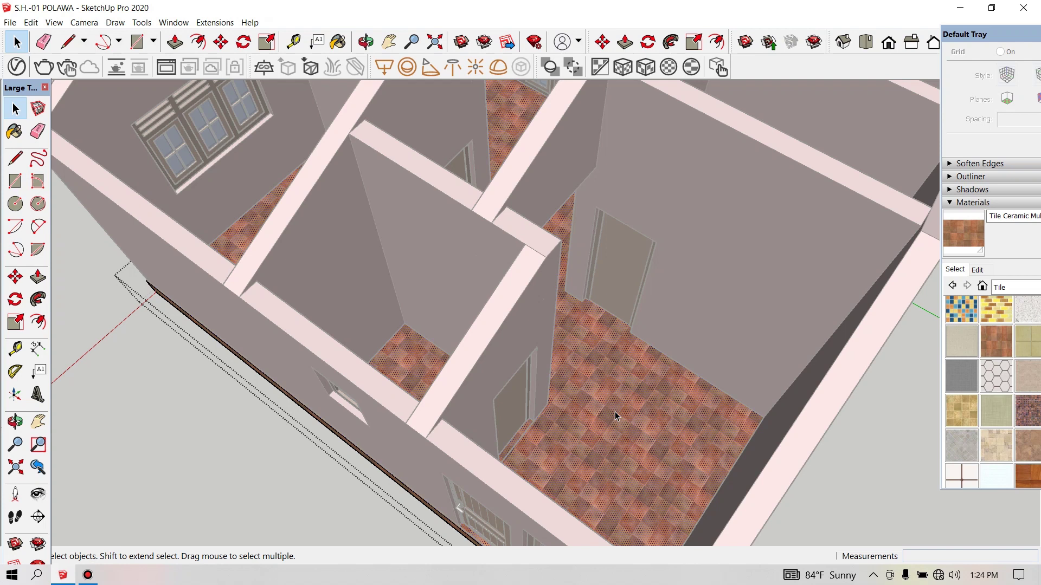
- Enter the floor group for editing and zoom in on the small room's tiled floor
{"action": "left_click", "coordinate": [225, 428]}
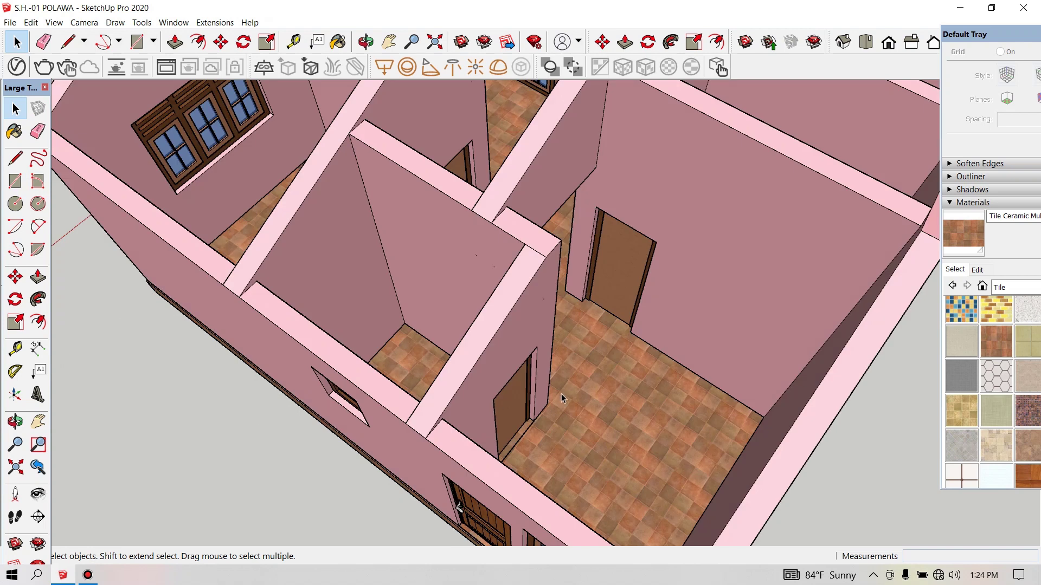
{"action": "double_click", "coordinate": [568, 393]}
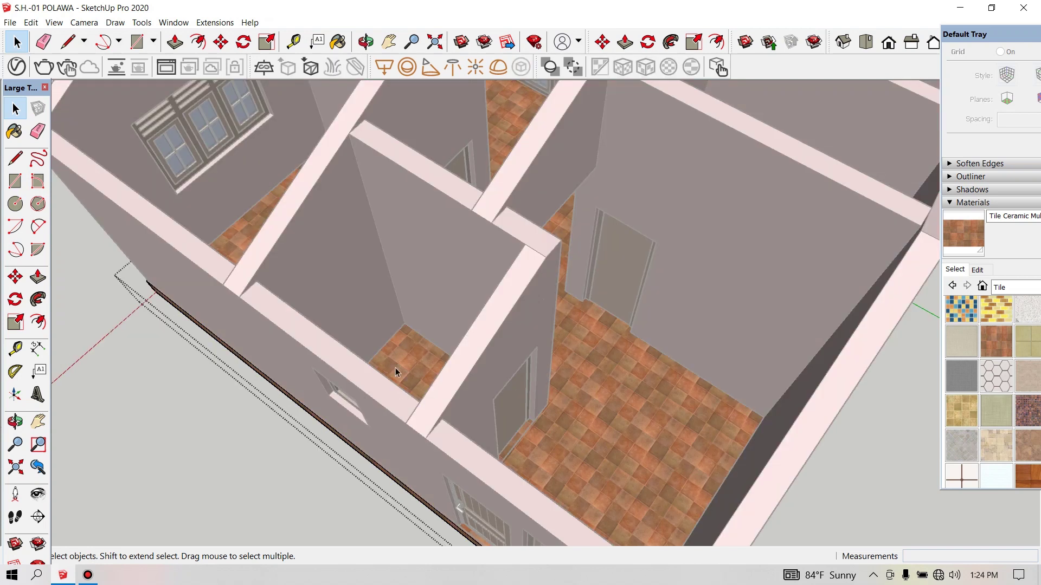
{"action": "left_click", "coordinate": [15, 180]}
{"action": "scroll", "coordinate": [347, 347], "scroll_direction": "up", "scroll_amount": 1}
{"action": "scroll", "coordinate": [348, 347], "scroll_direction": "up", "scroll_amount": 2}
{"action": "scroll", "coordinate": [349, 353], "scroll_direction": "up", "scroll_amount": 1}
{"action": "left_click", "coordinate": [14, 421]}
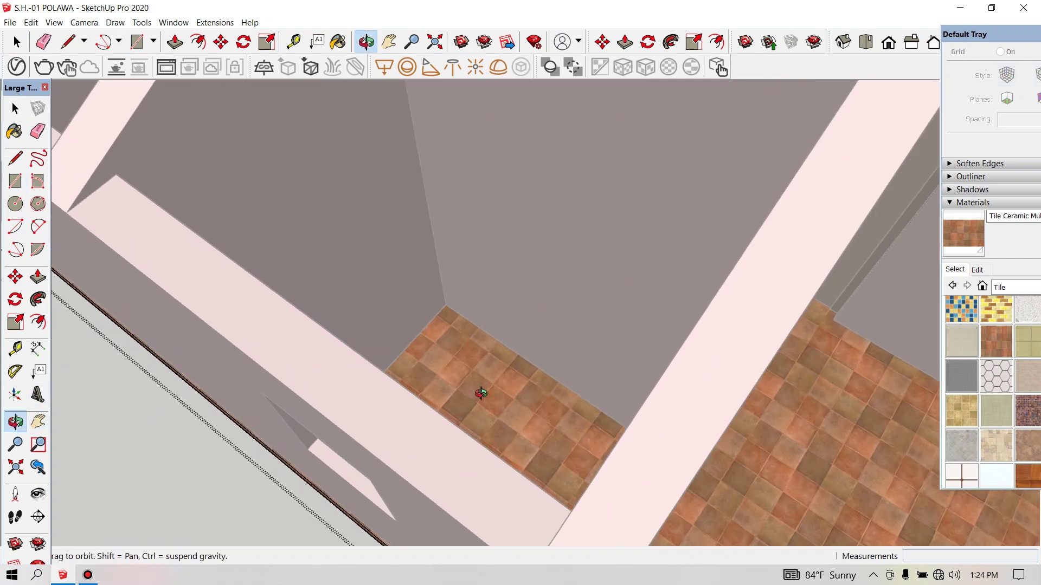
{"action": "mouse_move", "coordinate": [513, 377]}
{"action": "left_mouse_down"}
{"action": "mouse_move", "coordinate": [546, 439]}
{"action": "mouse_move", "coordinate": [583, 318]}
{"action": "left_mouse_up"}
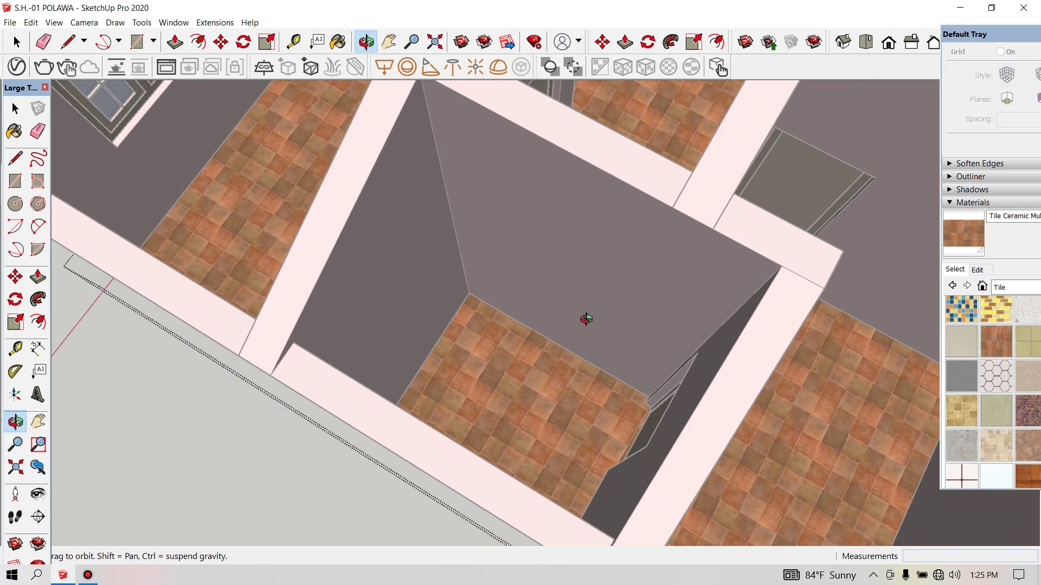
{"action": "mouse_move", "coordinate": [597, 485]}
{"action": "left_mouse_down"}
{"action": "mouse_move", "coordinate": [583, 425]}
{"action": "mouse_move", "coordinate": [662, 421]}
{"action": "mouse_move", "coordinate": [628, 428]}
{"action": "mouse_move", "coordinate": [644, 467]}
{"action": "mouse_move", "coordinate": [606, 470]}
{"action": "left_mouse_up"}
{"action": "scroll", "coordinate": [445, 441], "scroll_direction": "up", "scroll_amount": 2}
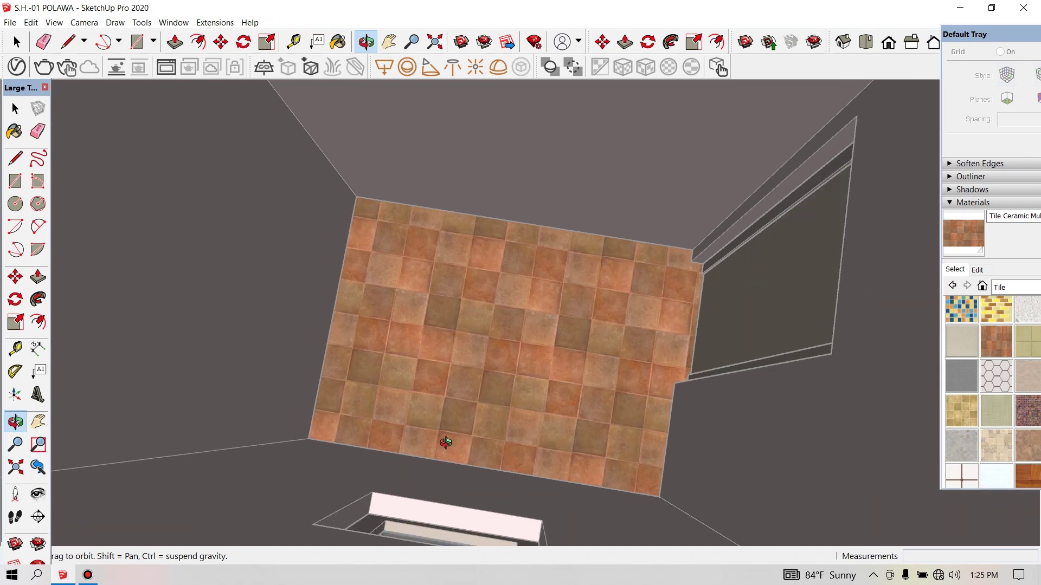
- Draw a rectangle between opposite corners of the small room's floor and select the new face
{"action": "scroll", "coordinate": [445, 441], "scroll_direction": "up", "scroll_amount": 2}
{"action": "scroll", "coordinate": [445, 442], "scroll_direction": "up", "scroll_amount": 2}
{"action": "right_click", "coordinate": [447, 273]}
{"action": "left_click", "coordinate": [455, 278]}
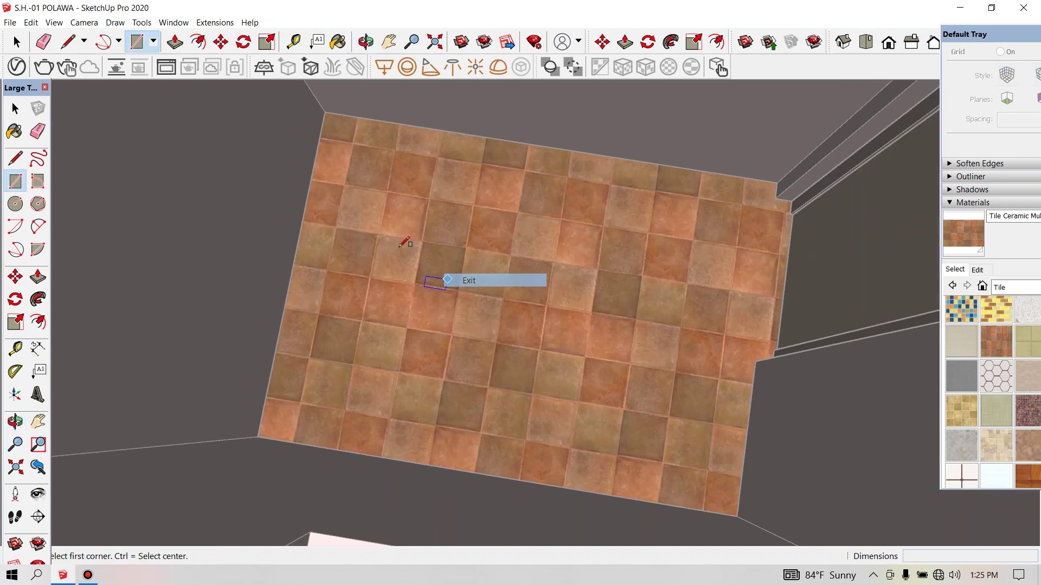
{"action": "left_click", "coordinate": [324, 111]}
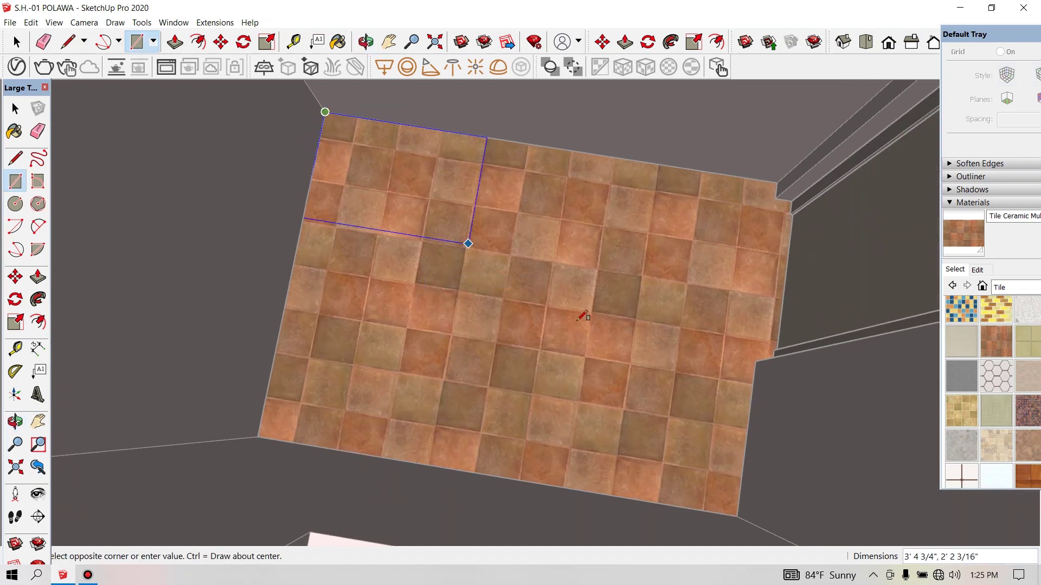
{"action": "left_click", "coordinate": [739, 522]}
{"action": "left_click", "coordinate": [15, 109]}
{"action": "left_click", "coordinate": [385, 202]}
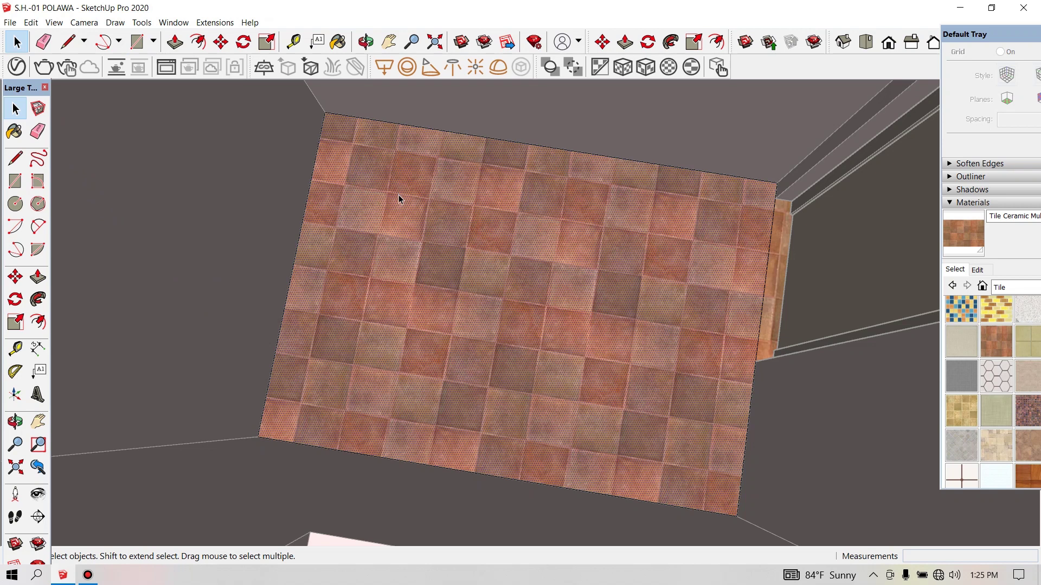
- Orbit the house diagonally toward the small room to inspect the new floor face
{"action": "scroll", "coordinate": [412, 222], "scroll_direction": "down", "scroll_amount": 5}
{"action": "scroll", "coordinate": [446, 289], "scroll_direction": "down", "scroll_amount": 2}
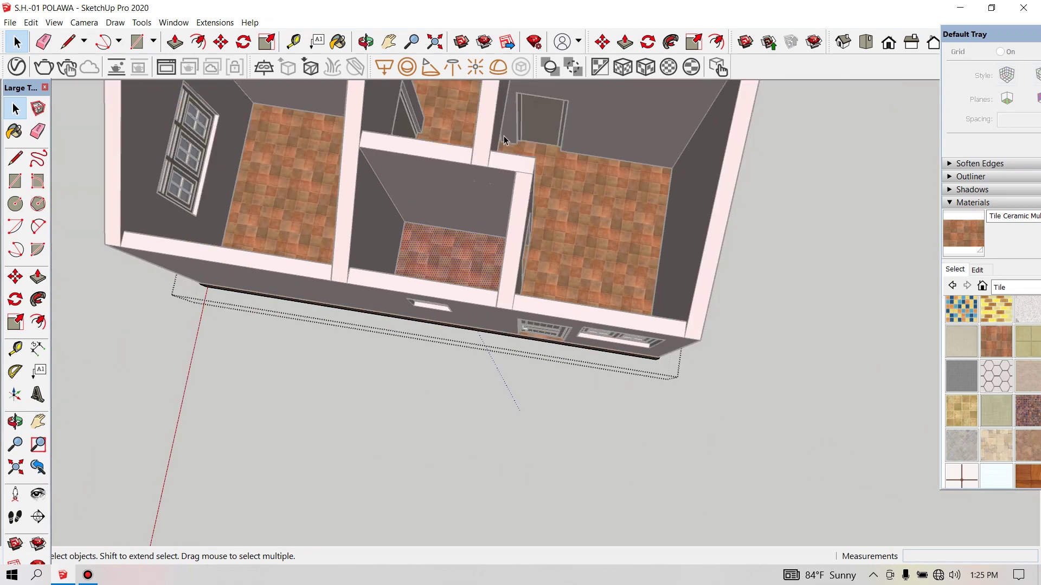
{"action": "middle_click_drag", "start_coordinate": [303, 207], "coordinate": [489, 360]}
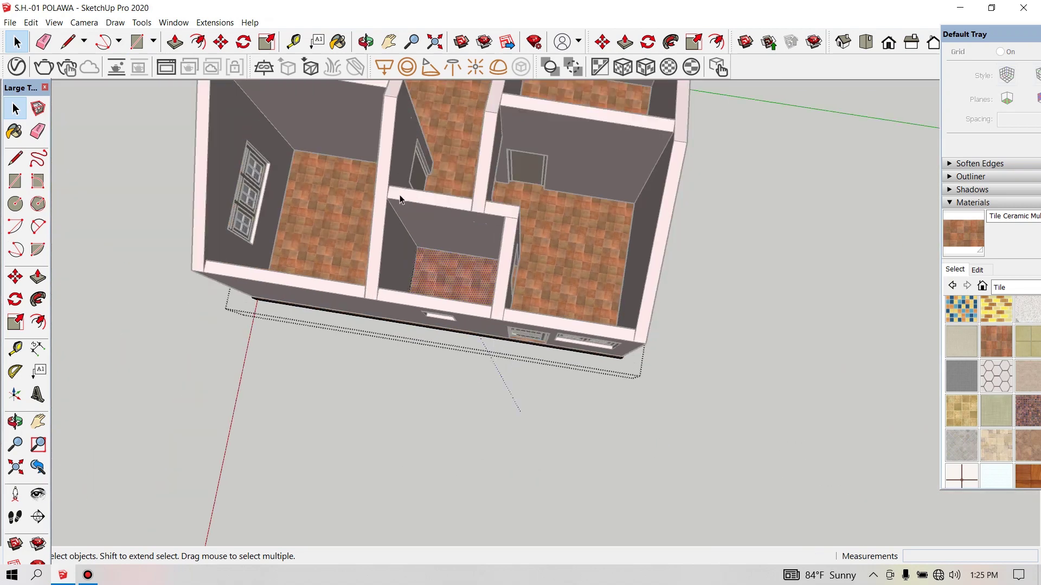
{"action": "scroll", "coordinate": [491, 286], "scroll_direction": "up", "scroll_amount": 2}
{"action": "scroll", "coordinate": [430, 248], "scroll_direction": "up", "scroll_amount": 2}
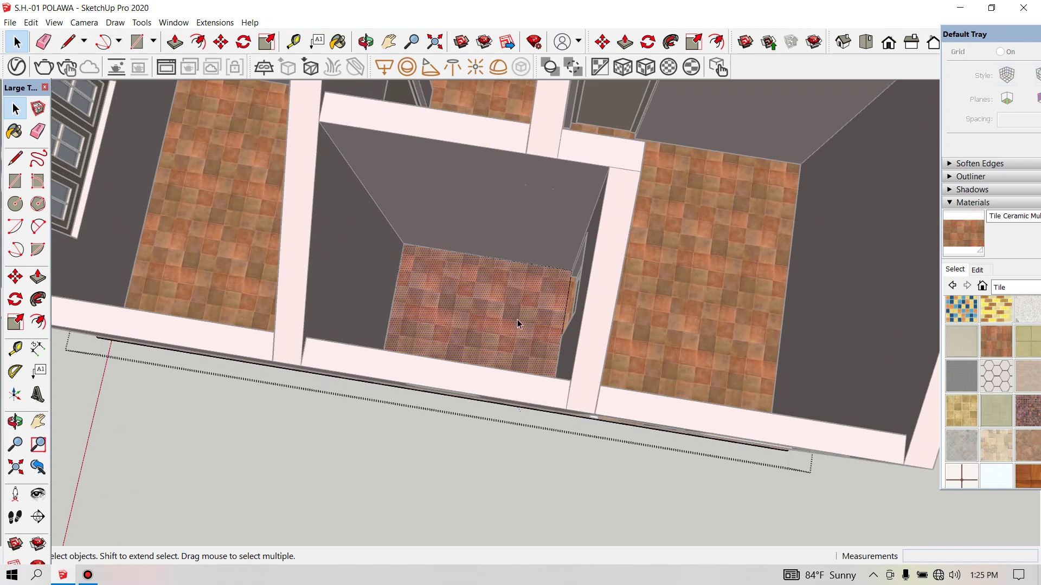
{"action": "middle_click_drag", "start_coordinate": [517, 320], "coordinate": [465, 308]}
{"action": "scroll", "coordinate": [465, 308], "scroll_direction": "up", "scroll_amount": 1}
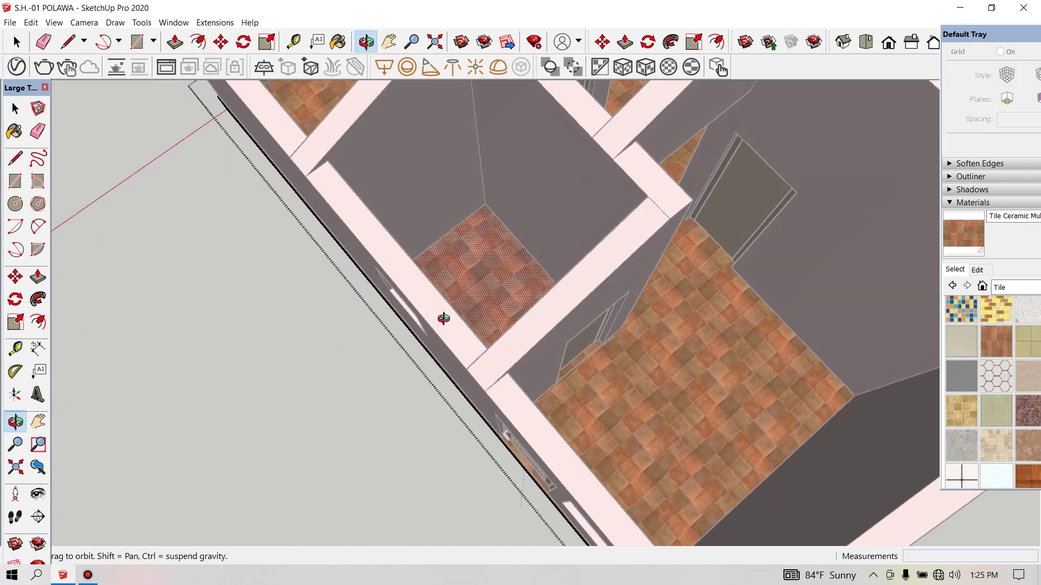
{"action": "scroll", "coordinate": [441, 318], "scroll_direction": "up", "scroll_amount": 2}
{"action": "scroll", "coordinate": [390, 248], "scroll_direction": "up", "scroll_amount": 1}
- Push the small room's floor down 6 inches and orbit around the sunken floor
{"action": "key", "text": "p"}
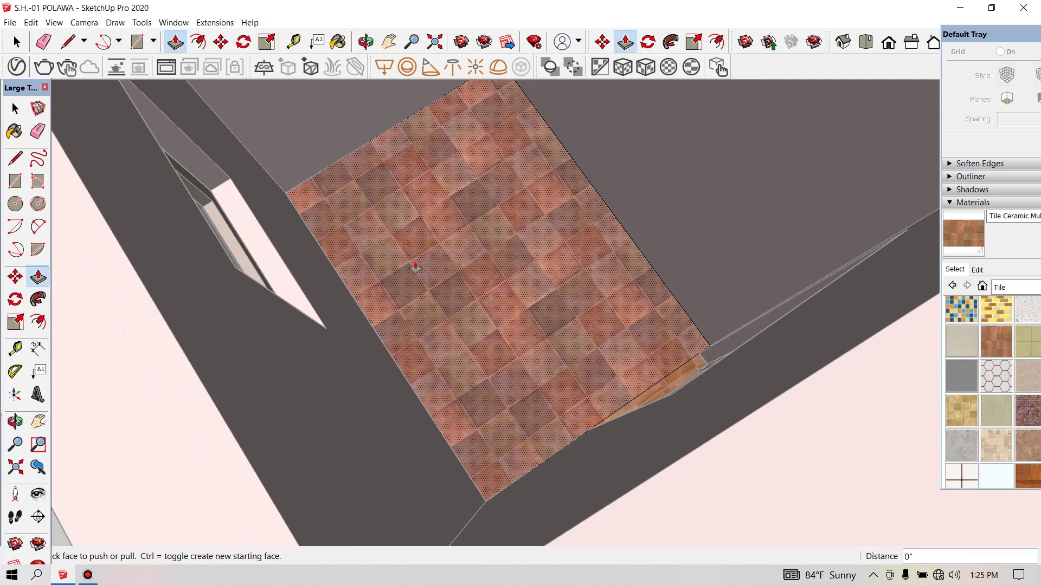
{"action": "left_click_drag", "start_coordinate": [415, 266], "coordinate": [415, 281]}
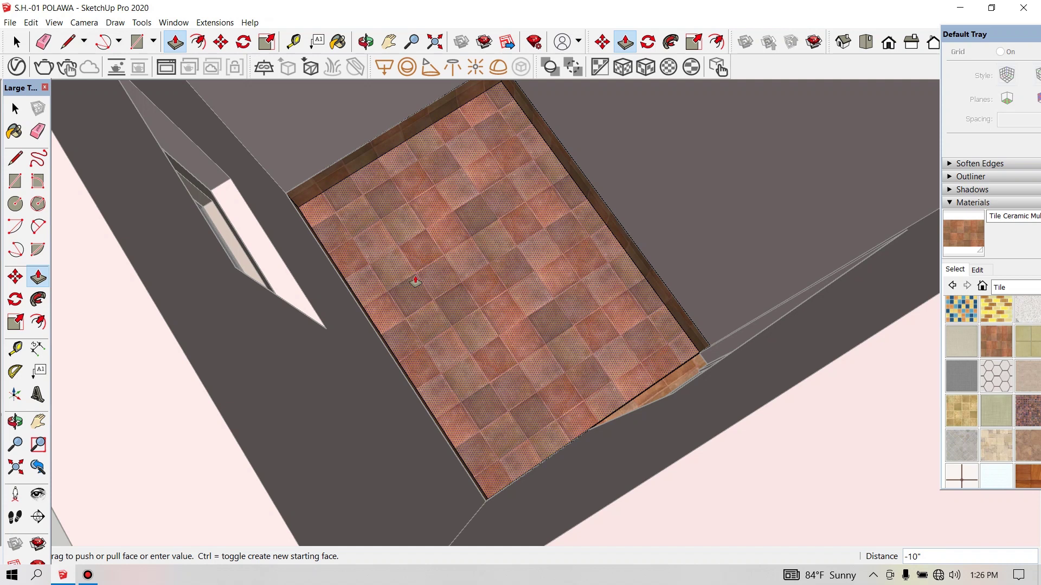
{"action": "key", "text": "Return"}
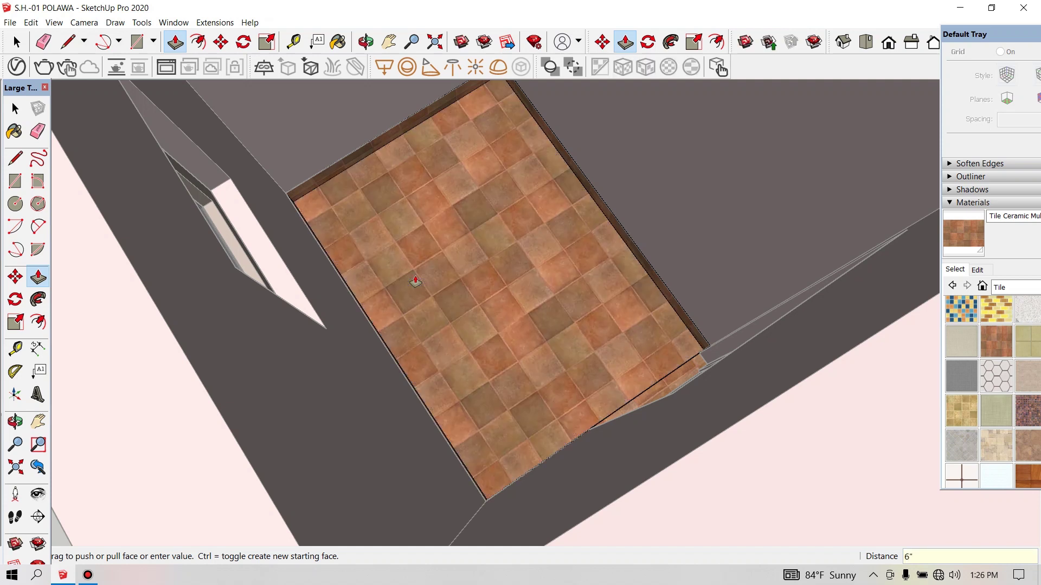
{"action": "scroll", "coordinate": [428, 375], "scroll_direction": "down", "scroll_amount": 2}
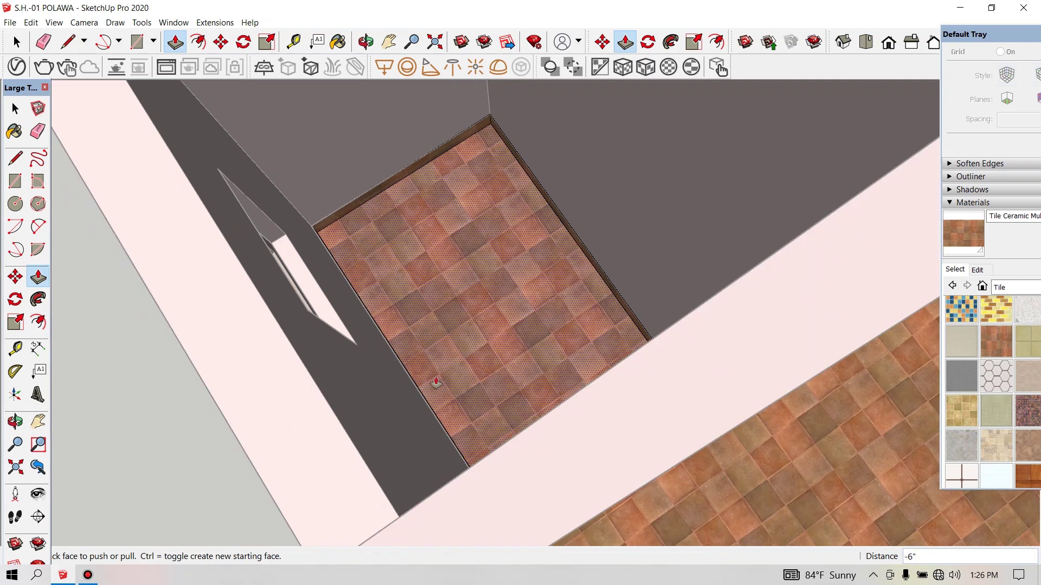
{"action": "left_click", "coordinate": [14, 421]}
{"action": "mouse_move", "coordinate": [451, 364]}
{"action": "left_mouse_down"}
{"action": "mouse_move", "coordinate": [427, 297]}
{"action": "mouse_move", "coordinate": [470, 307]}
{"action": "left_mouse_up"}
{"action": "mouse_move", "coordinate": [527, 321]}
{"action": "left_mouse_down"}
{"action": "mouse_move", "coordinate": [483, 297]}
{"action": "mouse_move", "coordinate": [403, 209]}
{"action": "mouse_move", "coordinate": [435, 229]}
{"action": "left_mouse_up"}
{"action": "mouse_move", "coordinate": [591, 246]}
{"action": "left_mouse_down"}
{"action": "mouse_move", "coordinate": [644, 302]}
{"action": "mouse_move", "coordinate": [669, 309]}
{"action": "mouse_move", "coordinate": [773, 273]}
{"action": "mouse_move", "coordinate": [685, 325]}
{"action": "mouse_move", "coordinate": [693, 307]}
{"action": "left_mouse_up"}
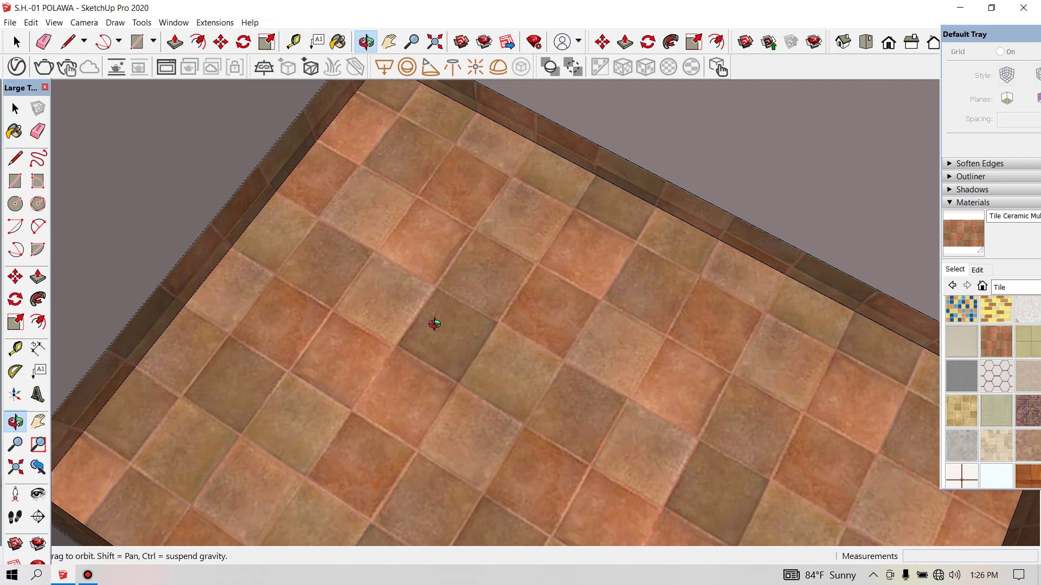
- Raise the near border strip along the sunken floor's edge by 3/4 inch
{"action": "scroll", "coordinate": [567, 379], "scroll_direction": "down", "scroll_amount": 2}
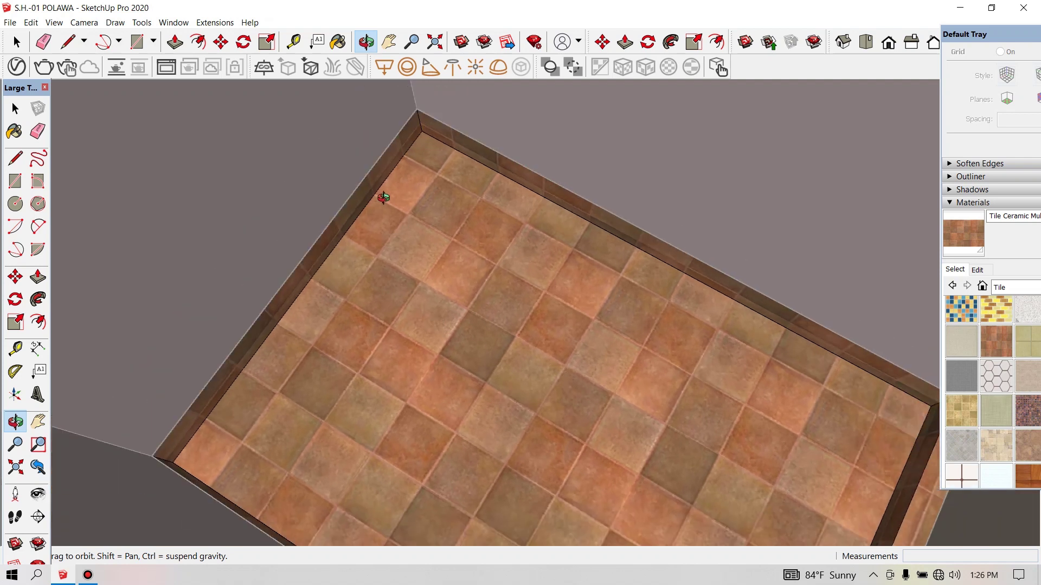
{"action": "scroll", "coordinate": [241, 333], "scroll_direction": "up", "scroll_amount": 1}
{"action": "scroll", "coordinate": [286, 325], "scroll_direction": "up", "scroll_amount": 1}
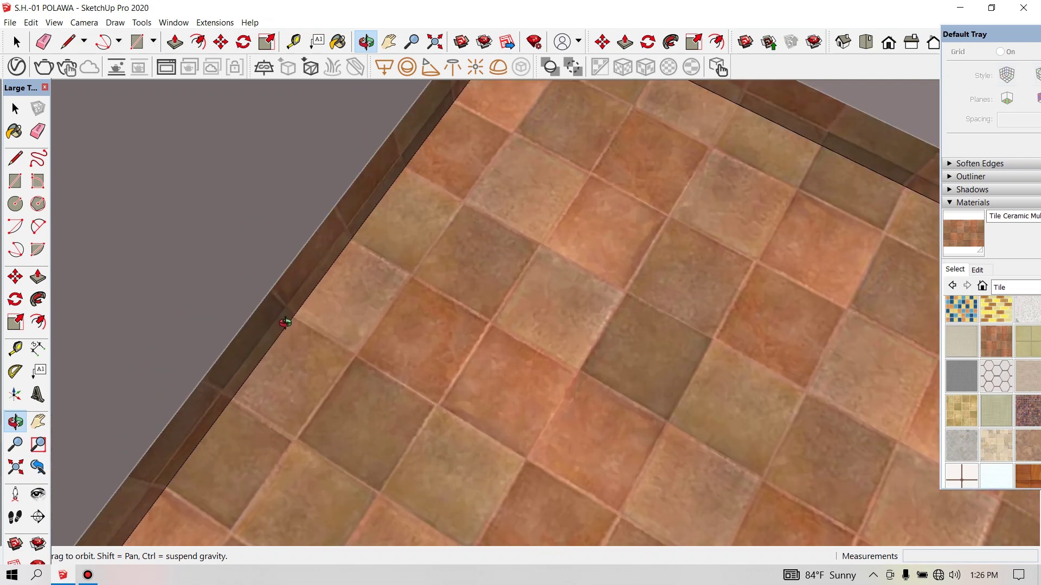
{"action": "scroll", "coordinate": [288, 317], "scroll_direction": "up", "scroll_amount": 2}
{"action": "scroll", "coordinate": [293, 314], "scroll_direction": "up", "scroll_amount": 1}
{"action": "right_click", "coordinate": [390, 309]}
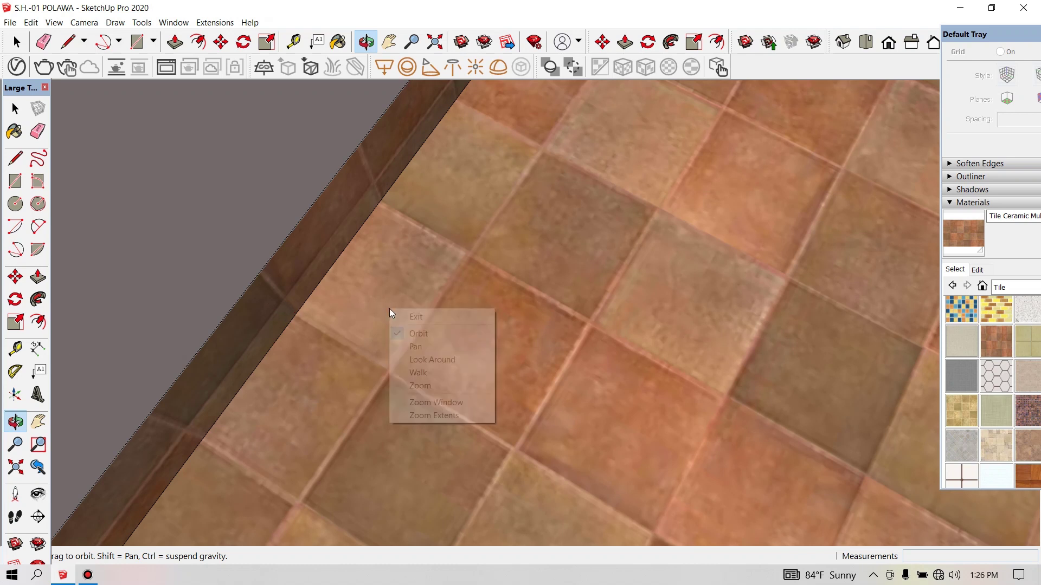
{"action": "left_click", "coordinate": [404, 316]}
{"action": "left_click", "coordinate": [295, 294]}
{"action": "type", "text": ".7"}
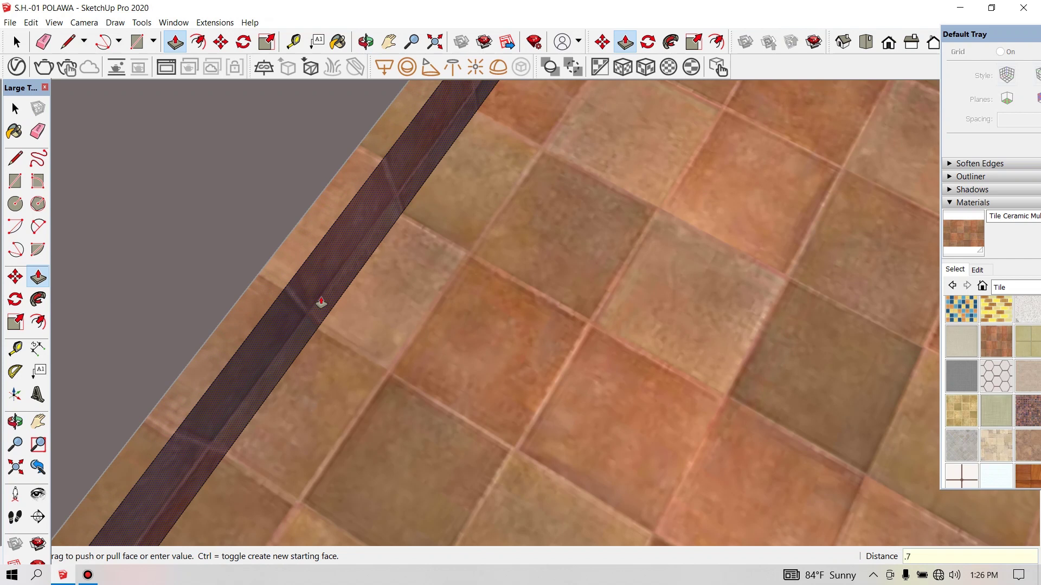
{"action": "type", "text": "5"}
{"action": "key", "text": "Return"}
{"action": "scroll", "coordinate": [328, 304], "scroll_direction": "down", "scroll_amount": 2}
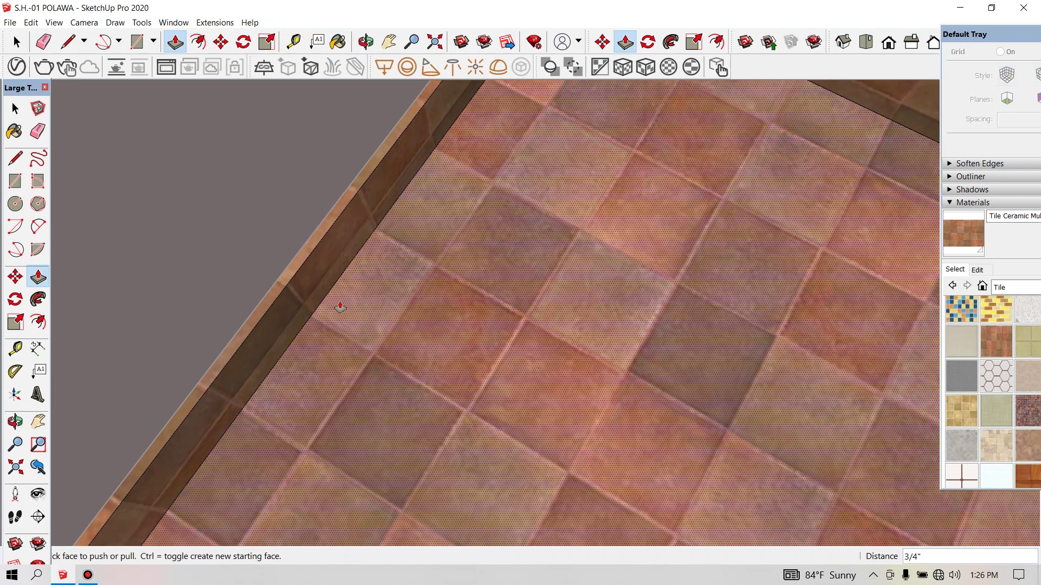
{"action": "scroll", "coordinate": [347, 309], "scroll_direction": "down", "scroll_amount": 2}
{"action": "scroll", "coordinate": [642, 199], "scroll_direction": "up", "scroll_amount": 3}
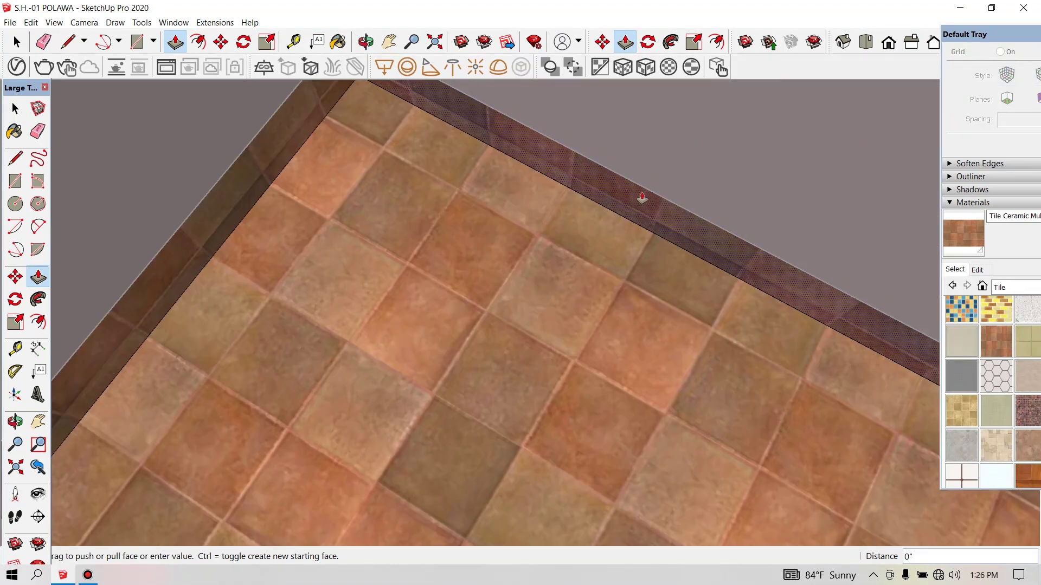
- Push the far border strip's top face by the same 3/4 inch
{"action": "left_click", "coordinate": [642, 198]}
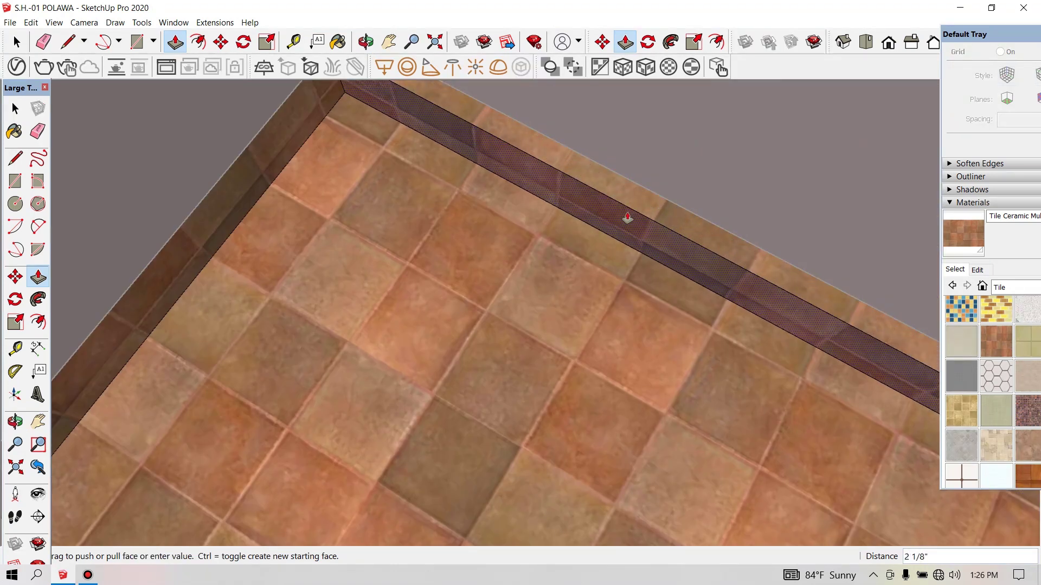
{"action": "type", "text": "3/4"}
{"action": "key", "text": "Return"}
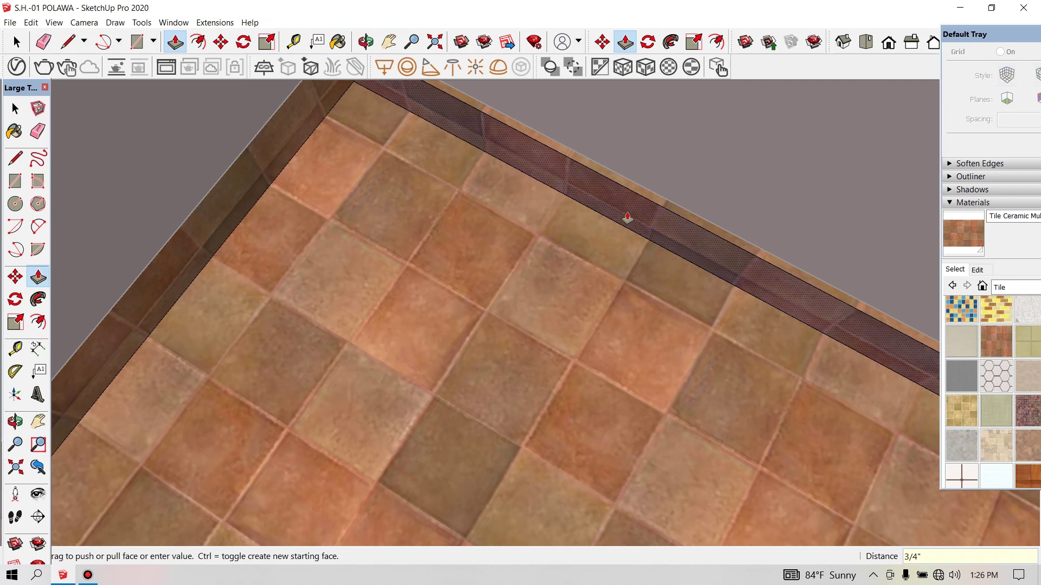
{"action": "scroll", "coordinate": [622, 234], "scroll_direction": "down", "scroll_amount": 3}
{"action": "scroll", "coordinate": [623, 234], "scroll_direction": "down", "scroll_amount": 2}
{"action": "mouse_move", "coordinate": [622, 234]}
{"action": "middle_mouse_down"}
{"action": "mouse_move", "coordinate": [566, 367]}
{"action": "mouse_move", "coordinate": [838, 376]}
{"action": "middle_mouse_up"}
{"action": "scroll", "coordinate": [644, 376], "scroll_direction": "up", "scroll_amount": 3}
{"action": "scroll", "coordinate": [642, 378], "scroll_direction": "up", "scroll_amount": 3}
- Extrude the remaining baseboard strip face at the floor corner to 3/4 inch
{"action": "right_click", "coordinate": [654, 320]}
{"action": "key", "text": "p"}
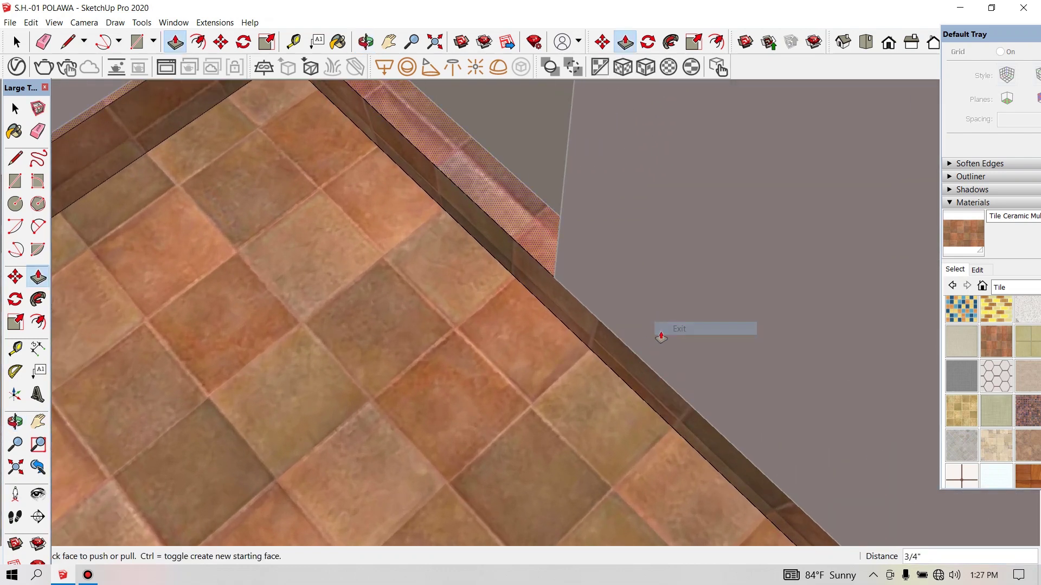
{"action": "left_click", "coordinate": [609, 353]}
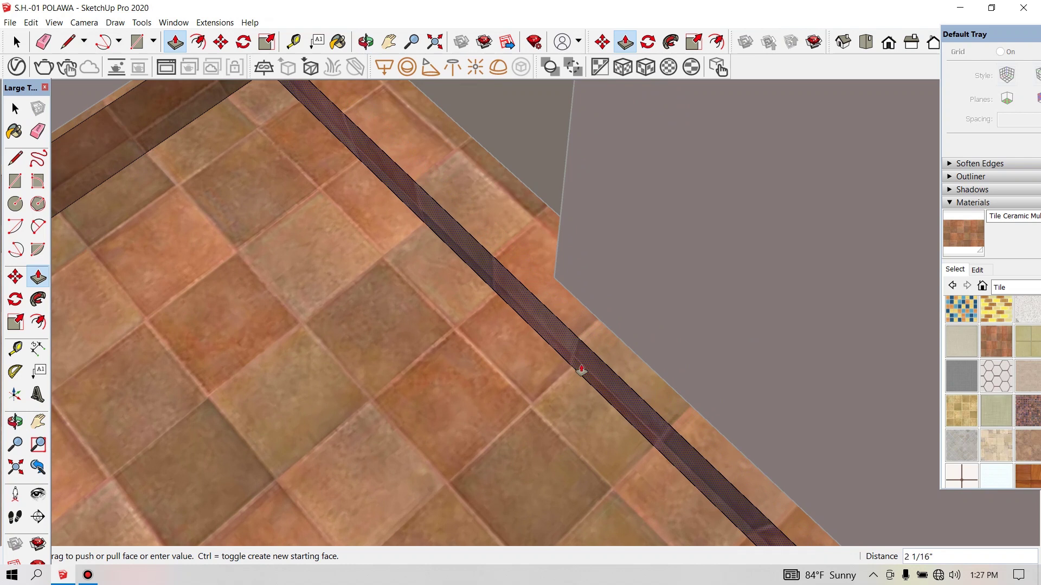
{"action": "mouse_move", "coordinate": [580, 370]}
{"action": "middle_mouse_down"}
{"action": "mouse_move", "coordinate": [404, 388]}
{"action": "mouse_move", "coordinate": [594, 430]}
{"action": "mouse_move", "coordinate": [771, 411]}
{"action": "mouse_move", "coordinate": [610, 346]}
{"action": "middle_mouse_up"}
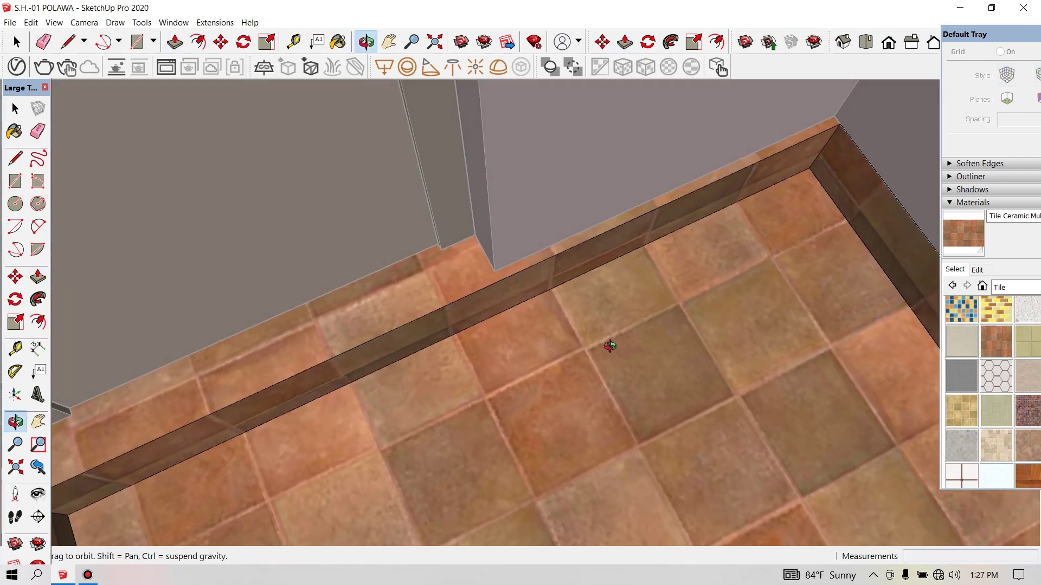
{"action": "scroll", "coordinate": [624, 350], "scroll_direction": "down", "scroll_amount": 5}
{"action": "scroll", "coordinate": [850, 359], "scroll_direction": "up", "scroll_amount": 3}
{"action": "scroll", "coordinate": [850, 358], "scroll_direction": "up", "scroll_amount": 3}
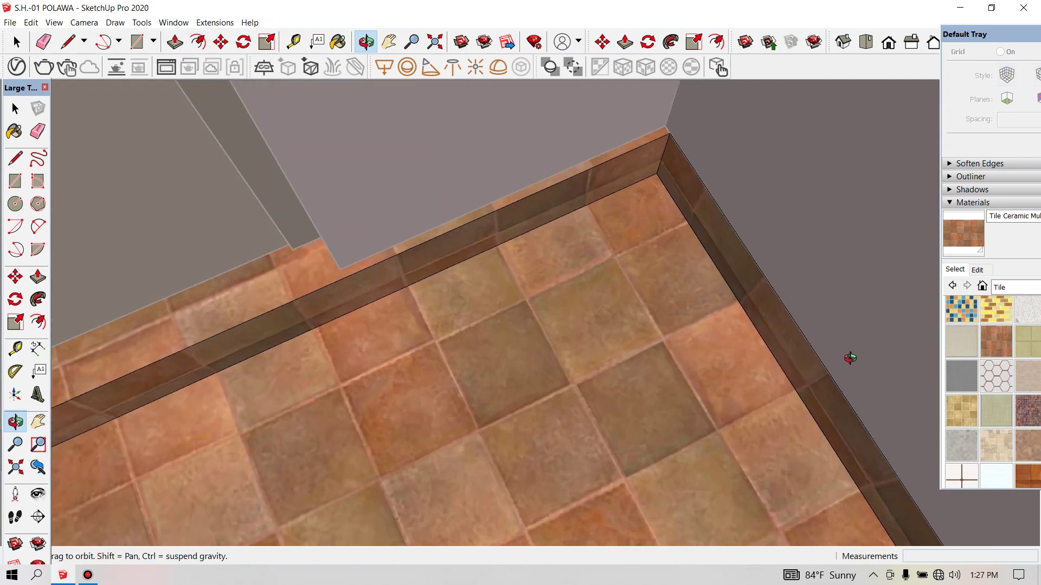
{"action": "scroll", "coordinate": [795, 325], "scroll_direction": "up", "scroll_amount": 2}
{"action": "right_click", "coordinate": [818, 313]}
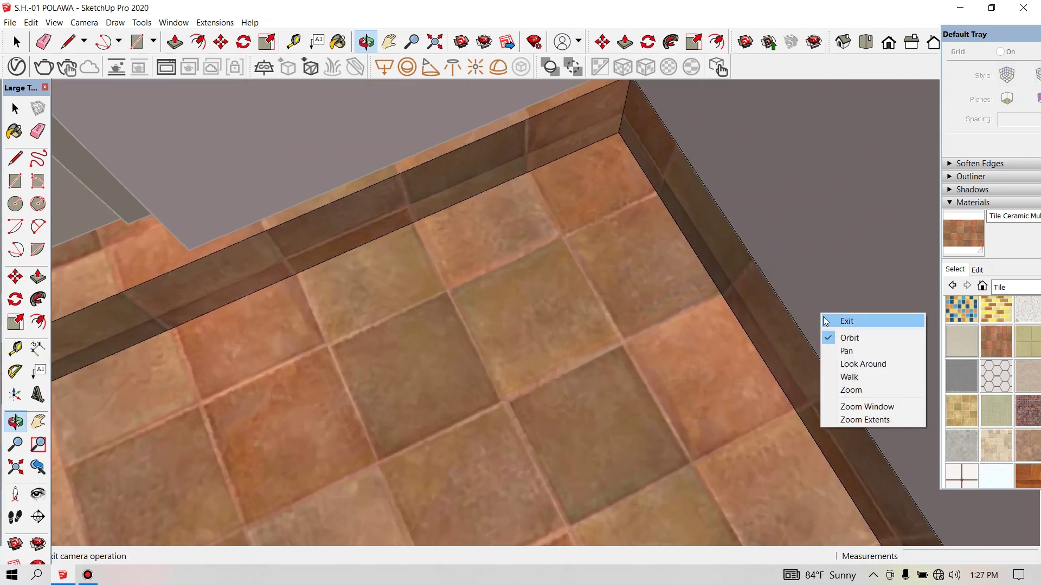
{"action": "left_click", "coordinate": [827, 321]}
{"action": "left_click_drag", "start_coordinate": [790, 336], "coordinate": [769, 344]}
{"action": "type", "text": ".75"}
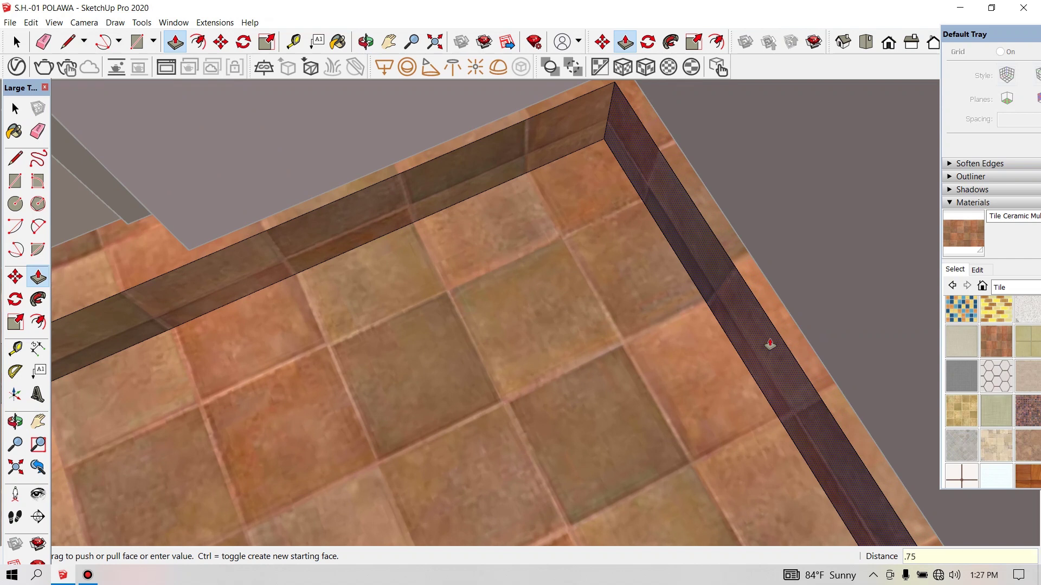
{"action": "key", "text": "Return"}
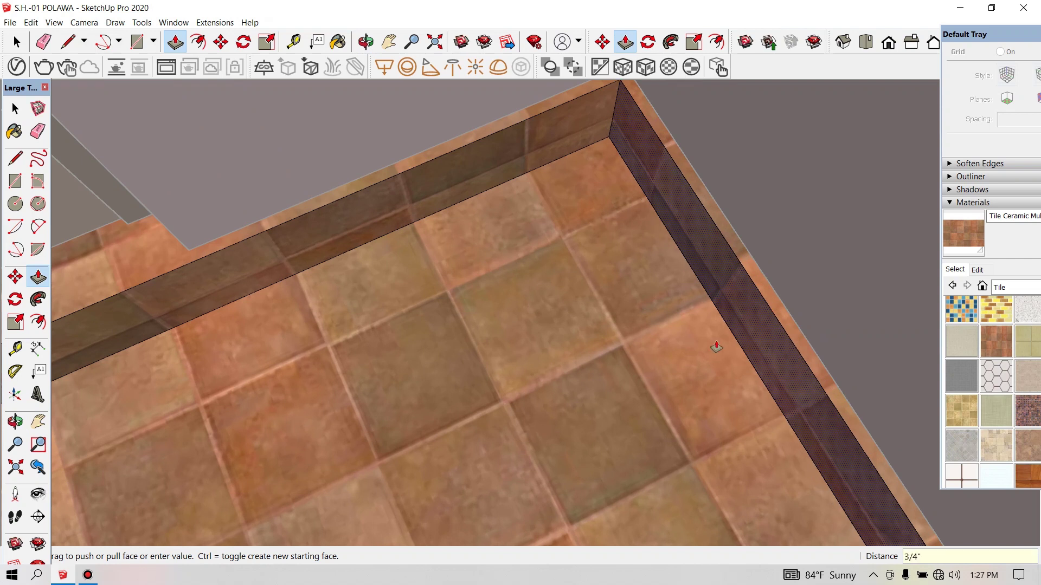
{"action": "scroll", "coordinate": [716, 347], "scroll_direction": "down", "scroll_amount": 3}
{"action": "scroll", "coordinate": [717, 347], "scroll_direction": "down", "scroll_amount": 2}
{"action": "scroll", "coordinate": [716, 347], "scroll_direction": "down", "scroll_amount": 1}
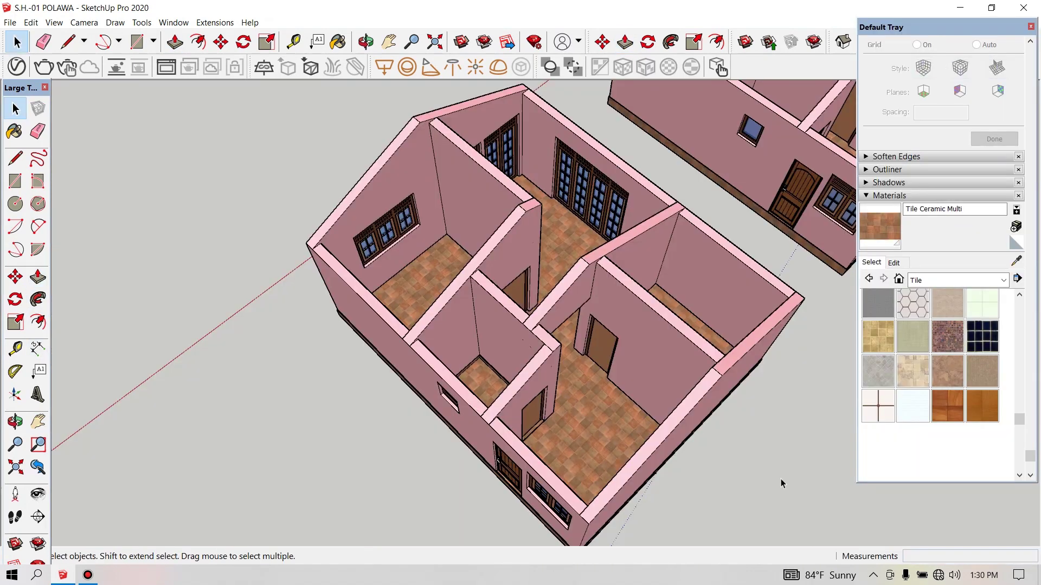
{"action": "scroll", "coordinate": [780, 479], "scroll_direction": "up", "scroll_amount": 1}
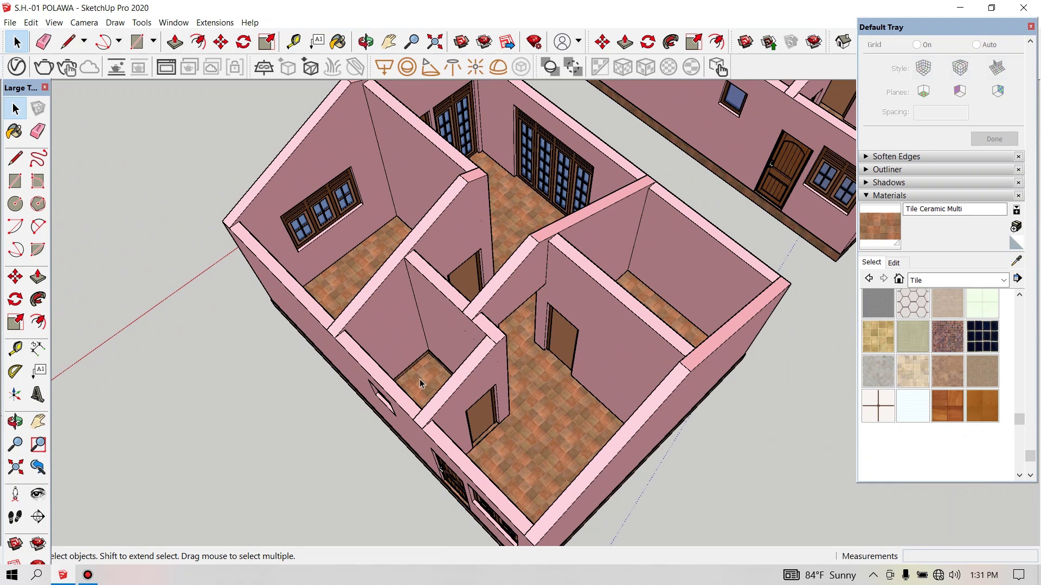
- Paint the small room's selected floor with Ornate Tile 01 from the Tile collection
{"action": "double_click", "coordinate": [530, 425]}
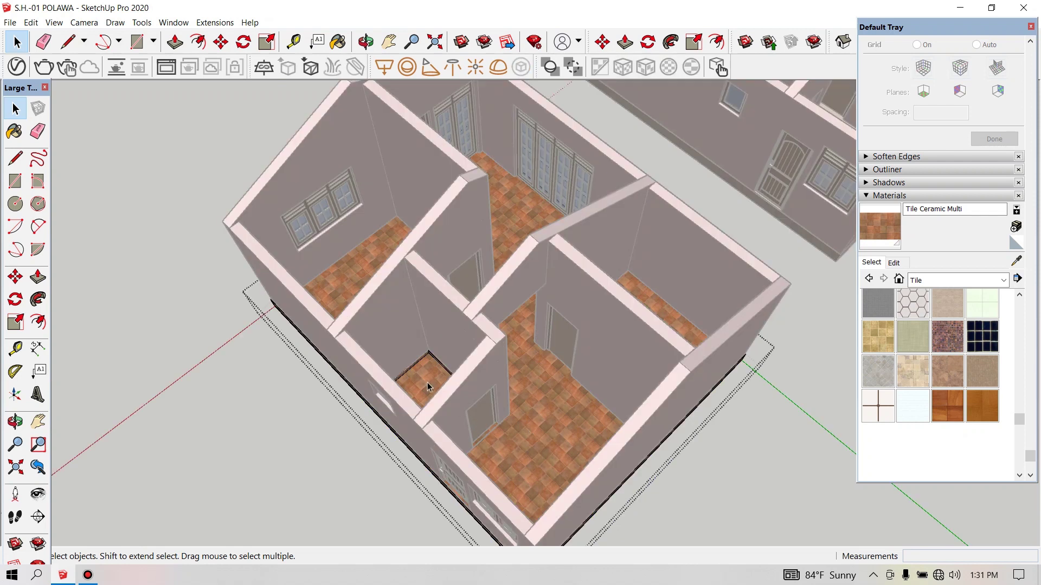
{"action": "left_click", "coordinate": [428, 386]}
{"action": "scroll", "coordinate": [438, 386], "scroll_direction": "up", "scroll_amount": 3}
{"action": "scroll", "coordinate": [438, 382], "scroll_direction": "up", "scroll_amount": 2}
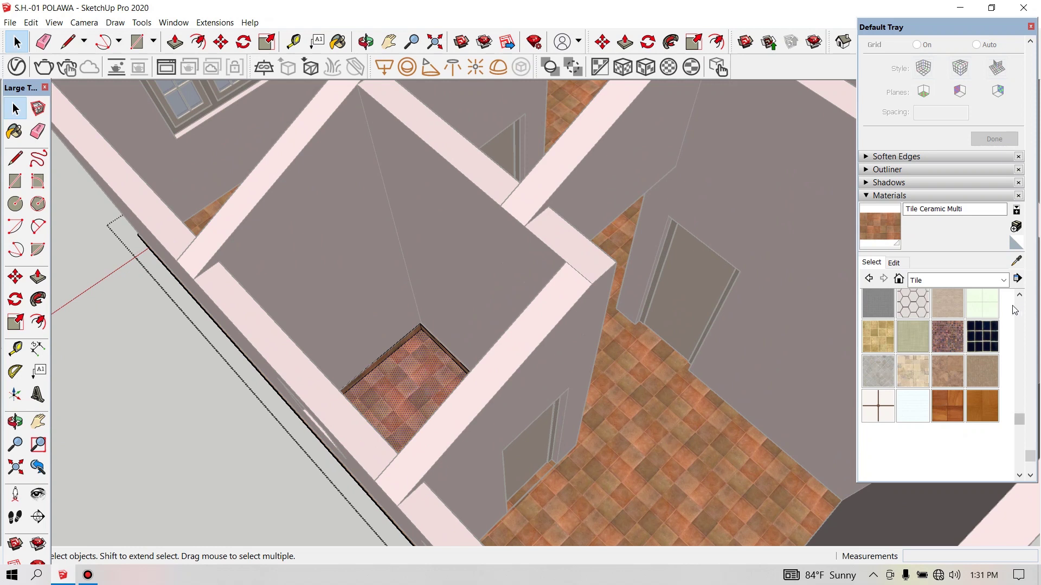
{"action": "left_click_drag", "start_coordinate": [1018, 424], "coordinate": [1015, 339]}
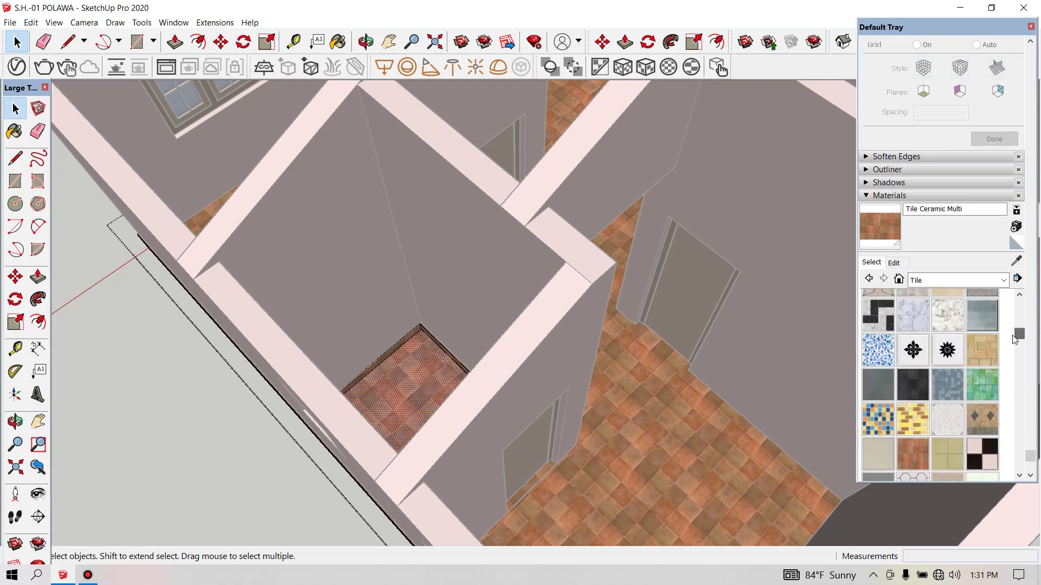
{"action": "left_click", "coordinate": [913, 350]}
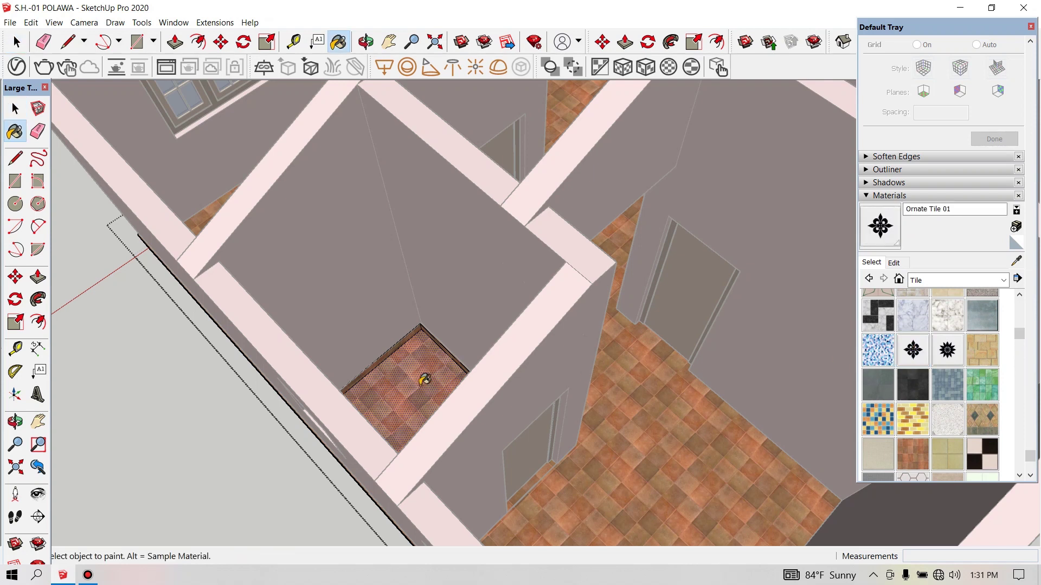
{"action": "left_click", "coordinate": [424, 380]}
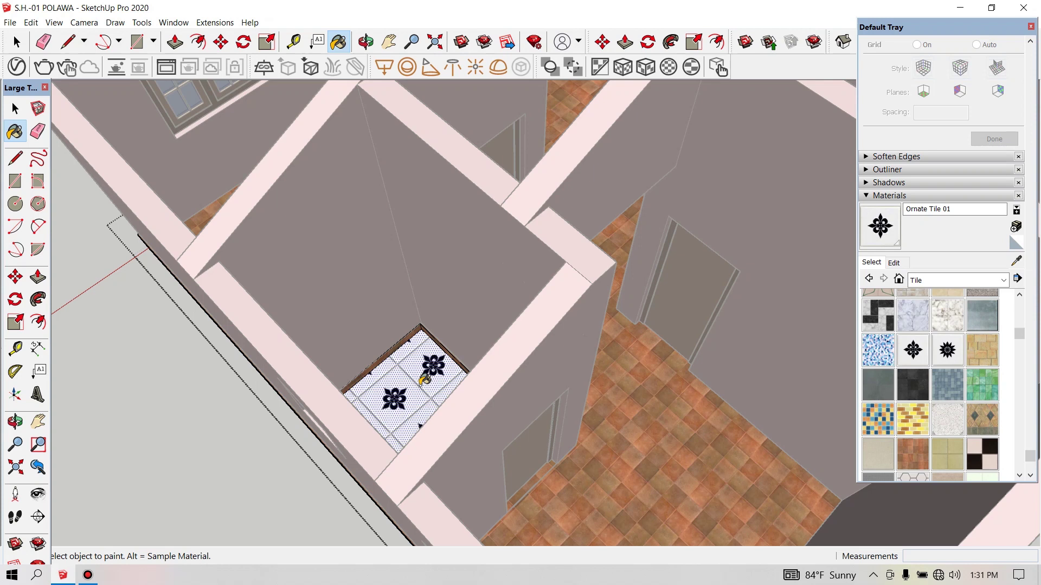
{"action": "left_click", "coordinate": [15, 422]}
{"action": "mouse_move", "coordinate": [476, 408]}
{"action": "left_mouse_down"}
{"action": "mouse_move", "coordinate": [494, 433]}
{"action": "mouse_move", "coordinate": [628, 476]}
{"action": "mouse_move", "coordinate": [667, 471]}
{"action": "mouse_move", "coordinate": [623, 488]}
{"action": "mouse_move", "coordinate": [528, 491]}
{"action": "mouse_move", "coordinate": [430, 425]}
{"action": "left_mouse_up"}
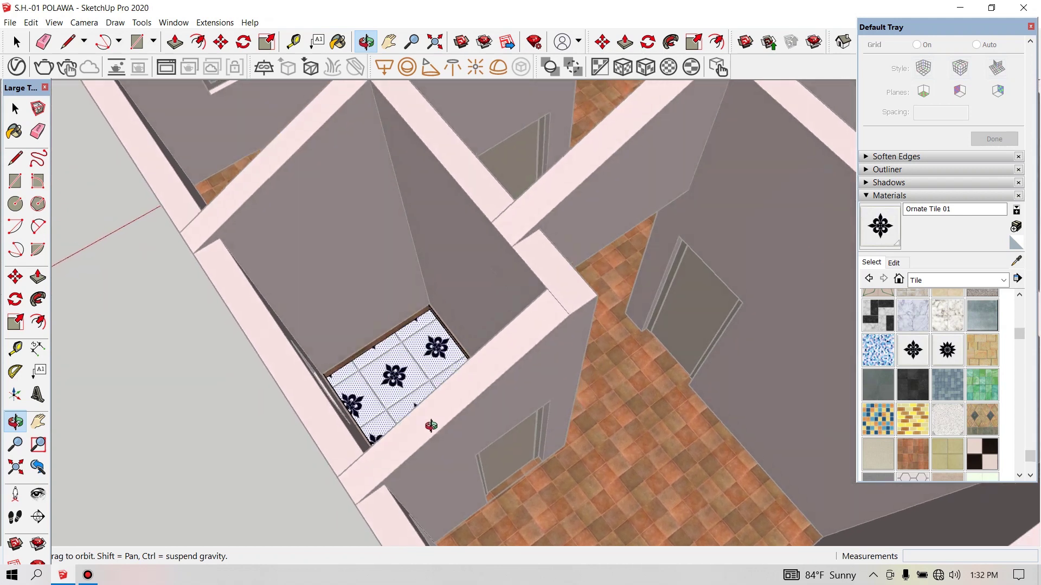
- Paint the left and right baseboard strips with Ornate Tile 01
{"action": "scroll", "coordinate": [341, 379], "scroll_direction": "up", "scroll_amount": 3}
{"action": "scroll", "coordinate": [341, 380], "scroll_direction": "up", "scroll_amount": 2}
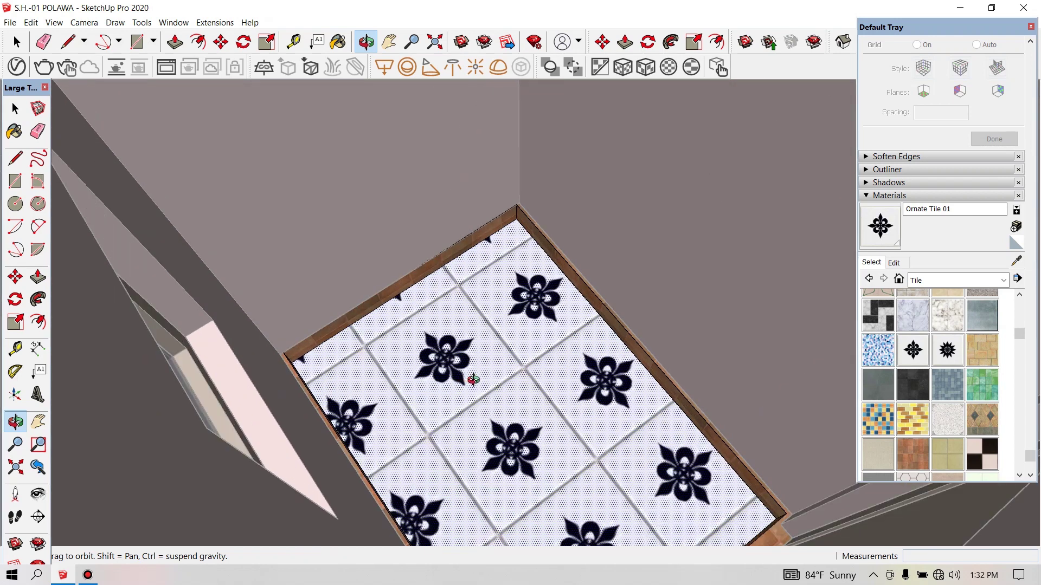
{"action": "scroll", "coordinate": [474, 380], "scroll_direction": "up", "scroll_amount": 2}
{"action": "scroll", "coordinate": [393, 344], "scroll_direction": "down", "scroll_amount": 2}
{"action": "key", "text": "b"}
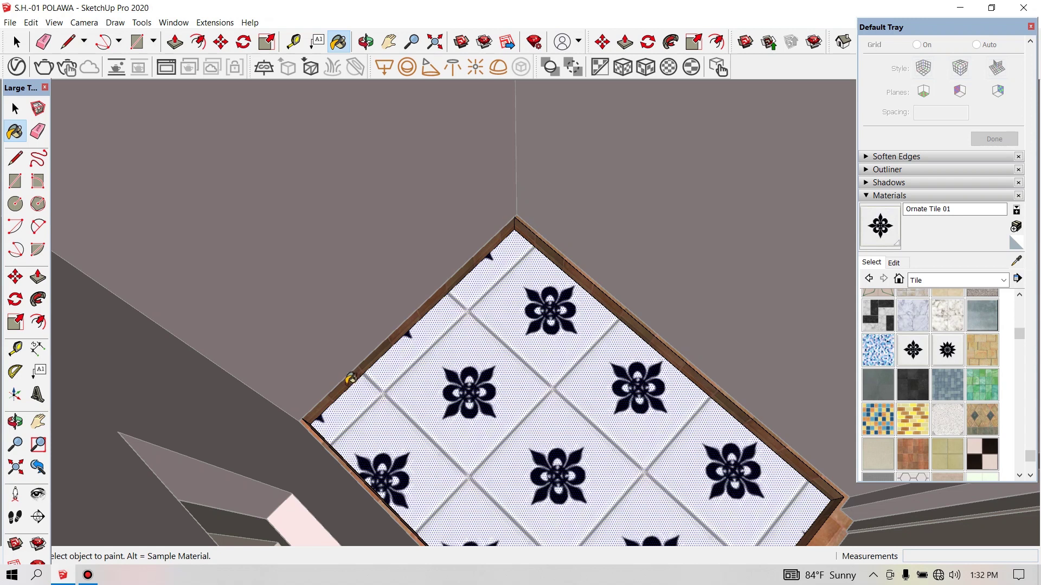
{"action": "left_click", "coordinate": [350, 379]}
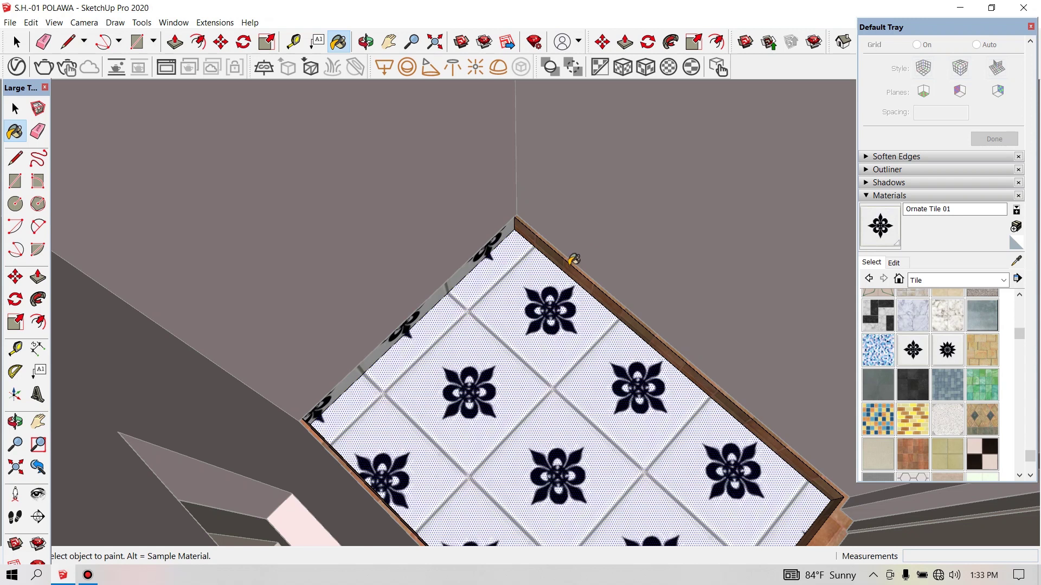
{"action": "left_click", "coordinate": [573, 261]}
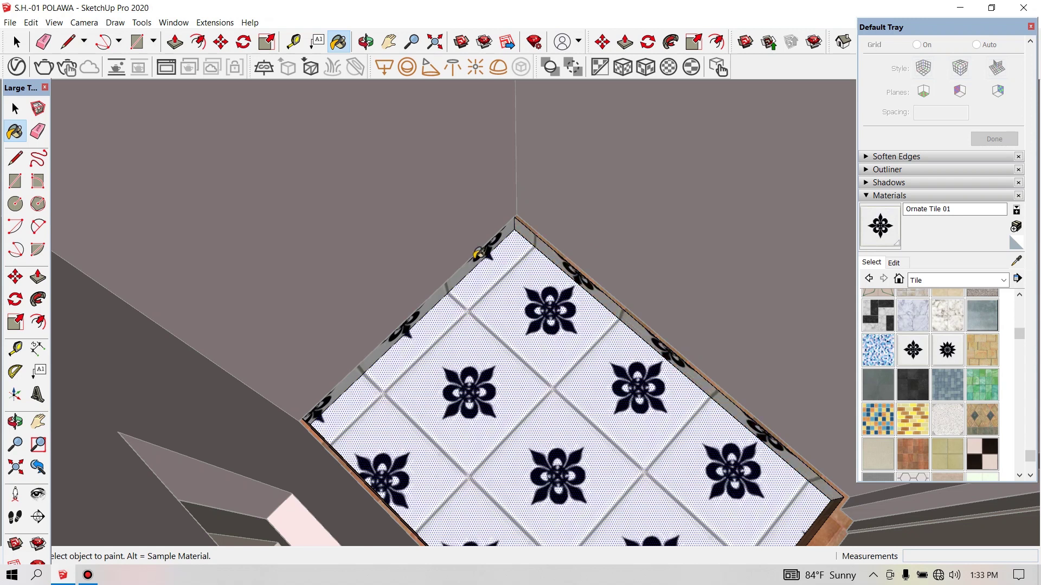
- Orbit and zoom around the tiled floor to view it from above and several angles
{"action": "scroll", "coordinate": [462, 259], "scroll_direction": "down", "scroll_amount": 2}
{"action": "left_click", "coordinate": [15, 422]}
{"action": "left_click_drag", "start_coordinate": [607, 387], "coordinate": [360, 360]}
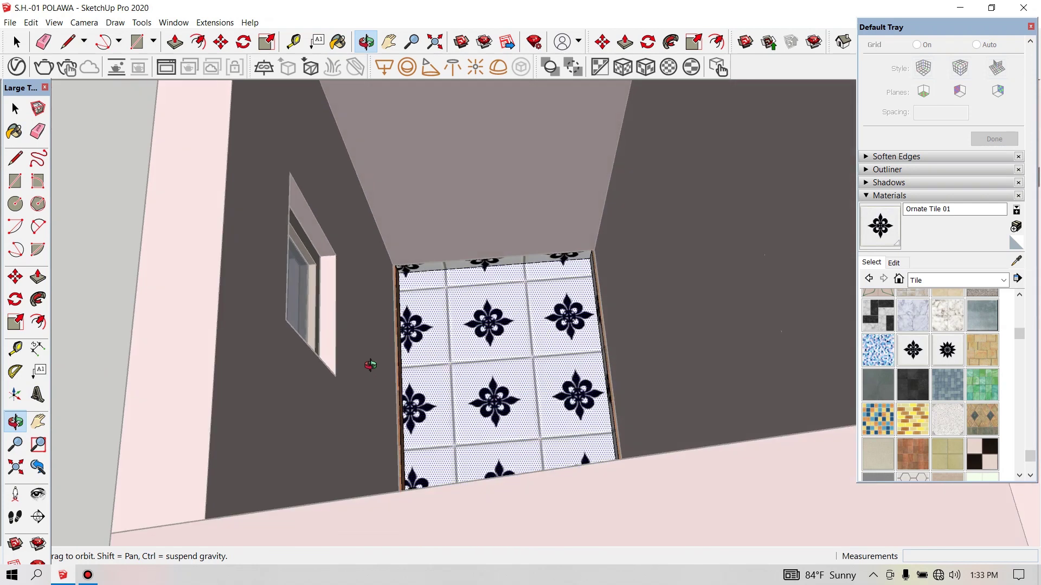
{"action": "scroll", "coordinate": [469, 330], "scroll_direction": "up", "scroll_amount": 3}
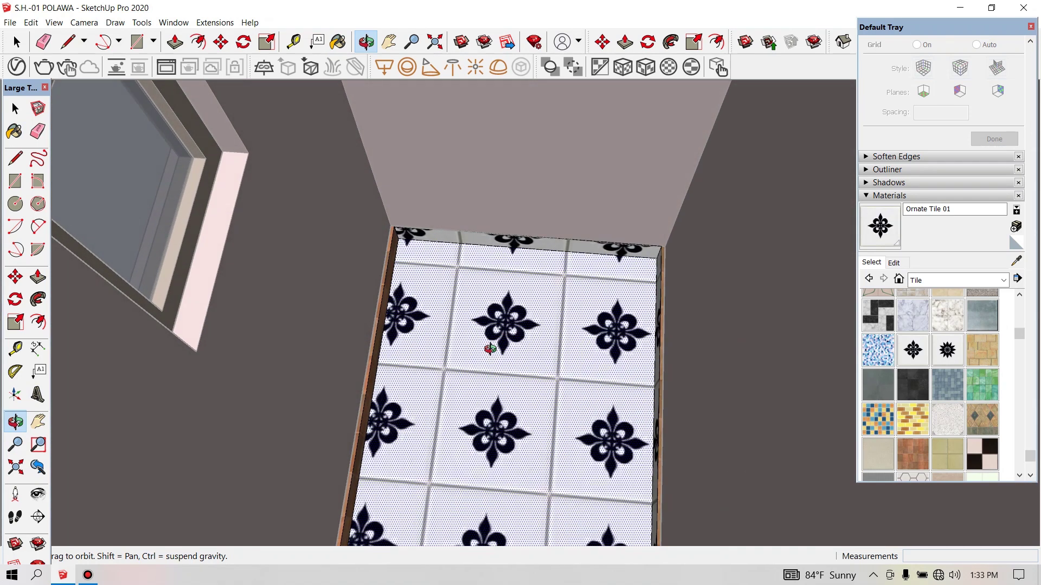
{"action": "left_click_drag", "start_coordinate": [469, 326], "coordinate": [402, 349]}
{"action": "scroll", "coordinate": [401, 349], "scroll_direction": "up", "scroll_amount": 3}
{"action": "right_click", "coordinate": [408, 335]}
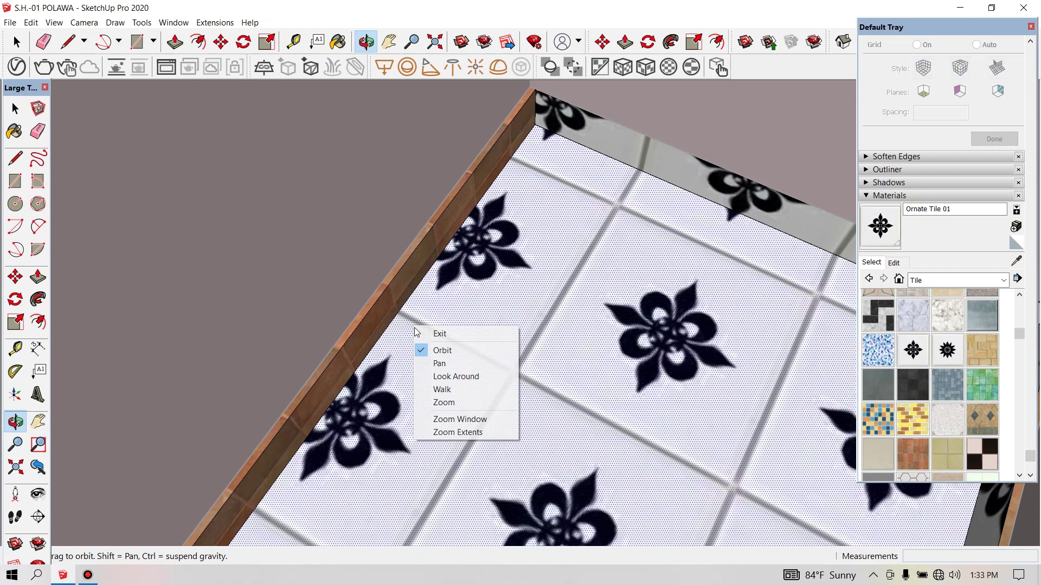
{"action": "left_click", "coordinate": [428, 333]}
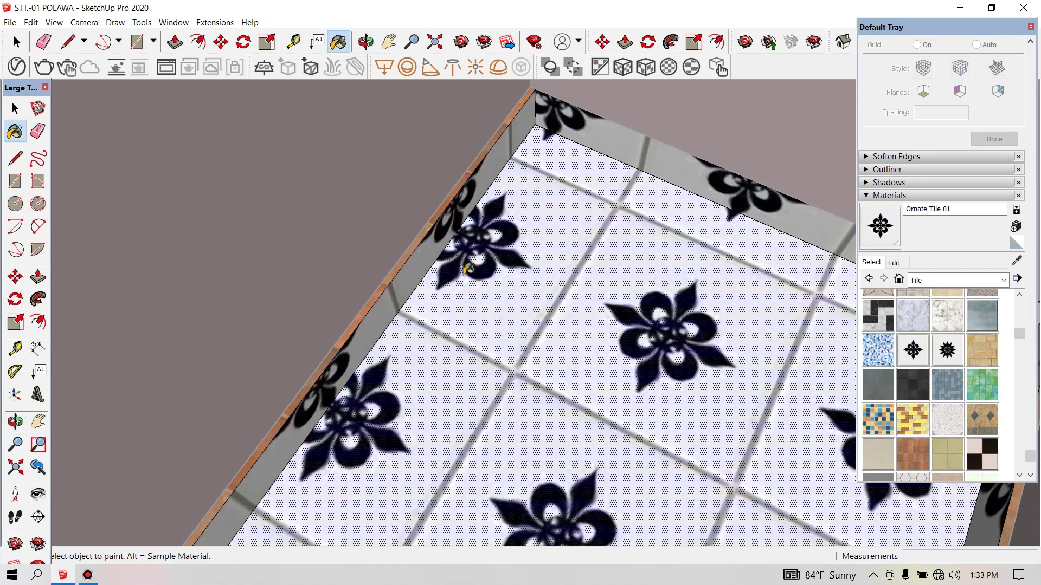
{"action": "scroll", "coordinate": [441, 283], "scroll_direction": "down", "scroll_amount": 2}
{"action": "middle_click_drag", "start_coordinate": [441, 283], "coordinate": [499, 453]}
{"action": "mouse_move", "coordinate": [519, 460]}
{"action": "left_mouse_down"}
{"action": "mouse_move", "coordinate": [404, 460]}
{"action": "mouse_move", "coordinate": [367, 441]}
{"action": "mouse_move", "coordinate": [342, 445]}
{"action": "left_mouse_up"}
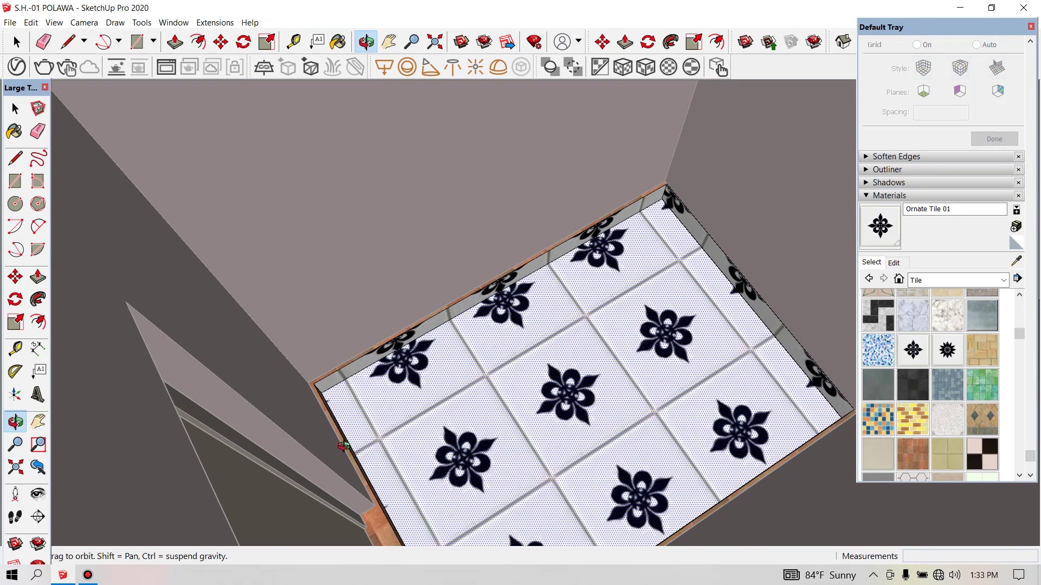
{"action": "scroll", "coordinate": [342, 445], "scroll_direction": "up", "scroll_amount": 2}
{"action": "scroll", "coordinate": [340, 436], "scroll_direction": "up", "scroll_amount": 2}
{"action": "scroll", "coordinate": [339, 426], "scroll_direction": "up", "scroll_amount": 2}
{"action": "scroll", "coordinate": [337, 415], "scroll_direction": "up", "scroll_amount": 2}
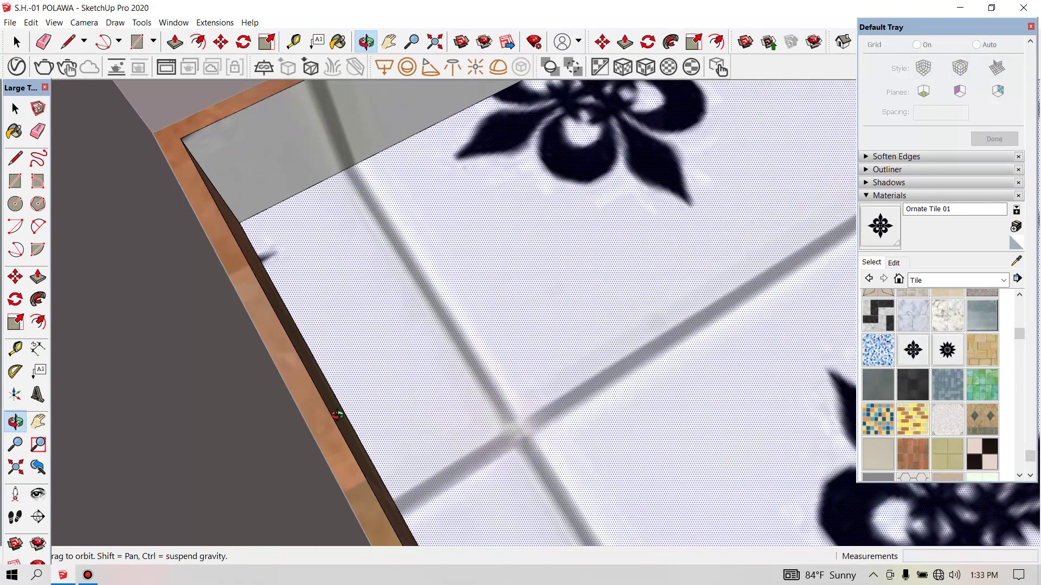
{"action": "right_click", "coordinate": [376, 377]}
{"action": "left_click", "coordinate": [390, 384]}
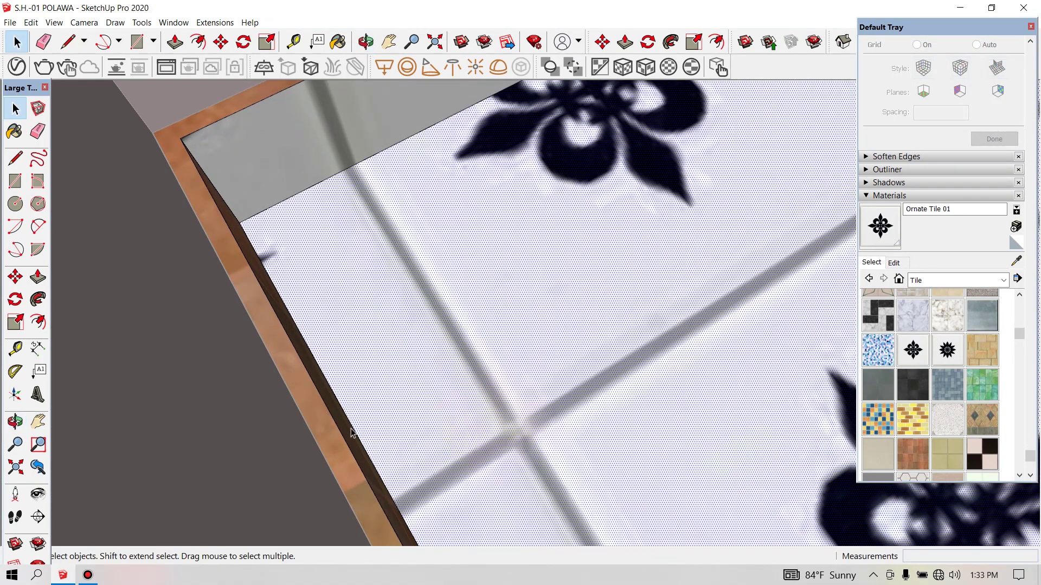
- Orbit close in on the floor's reddish tile edge to inspect it
{"action": "left_click", "coordinate": [880, 226]}
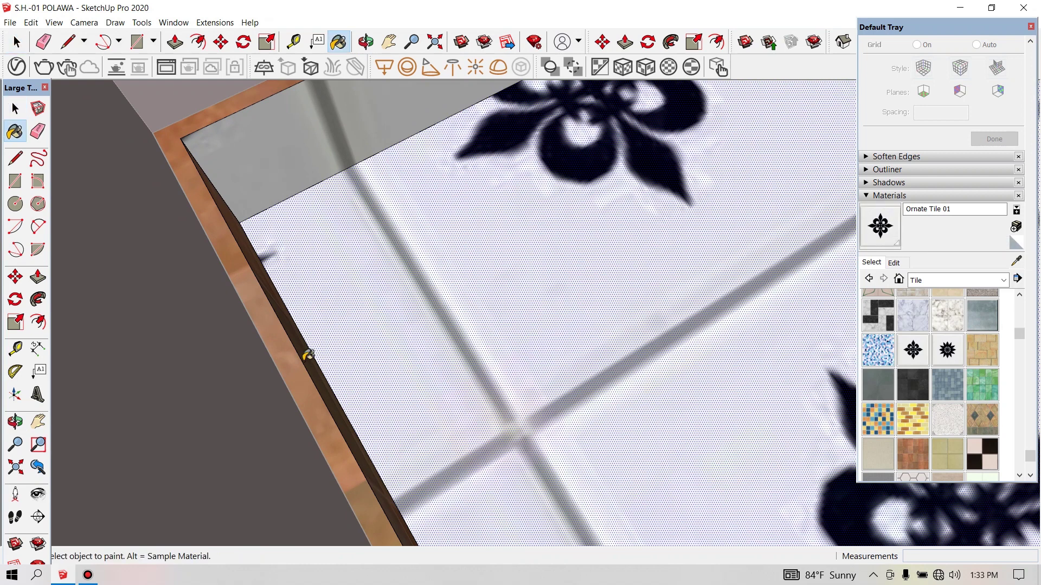
{"action": "key", "text": "space"}
{"action": "scroll", "coordinate": [268, 300], "scroll_direction": "down", "scroll_amount": 3}
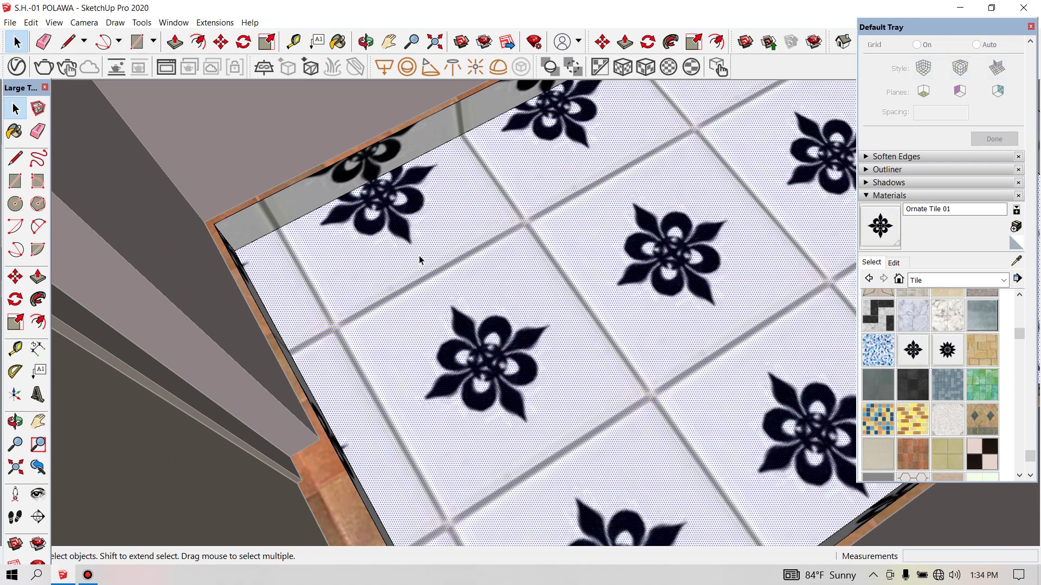
{"action": "middle_click_drag", "start_coordinate": [419, 260], "coordinate": [451, 323]}
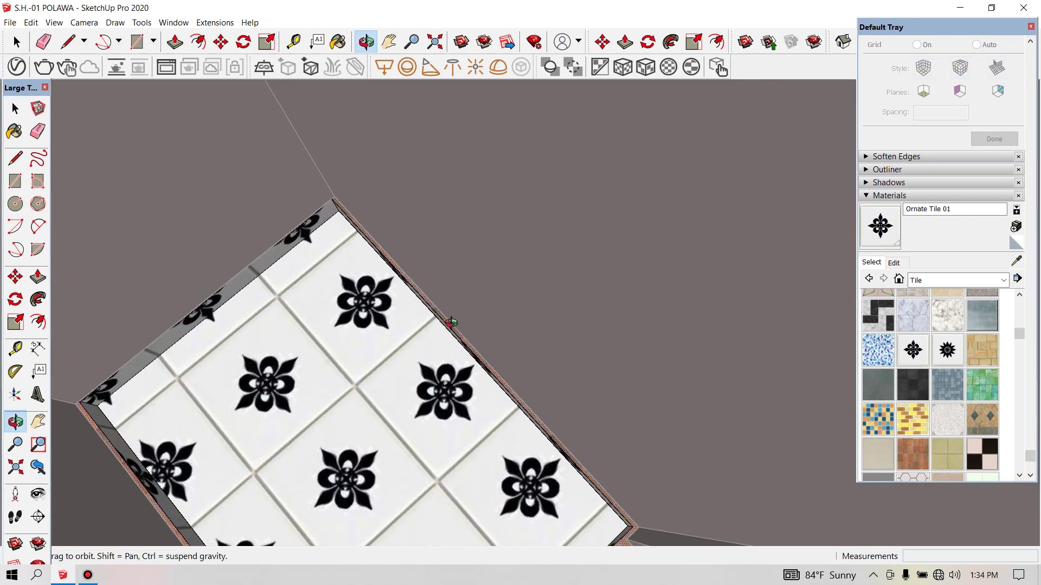
{"action": "right_click", "coordinate": [474, 323]}
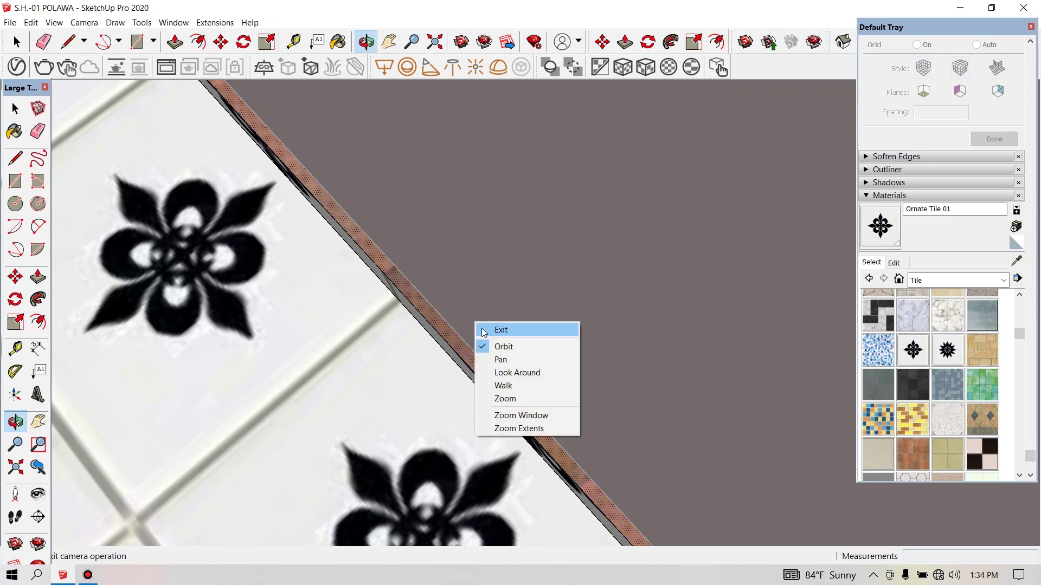
{"action": "left_click", "coordinate": [490, 330]}
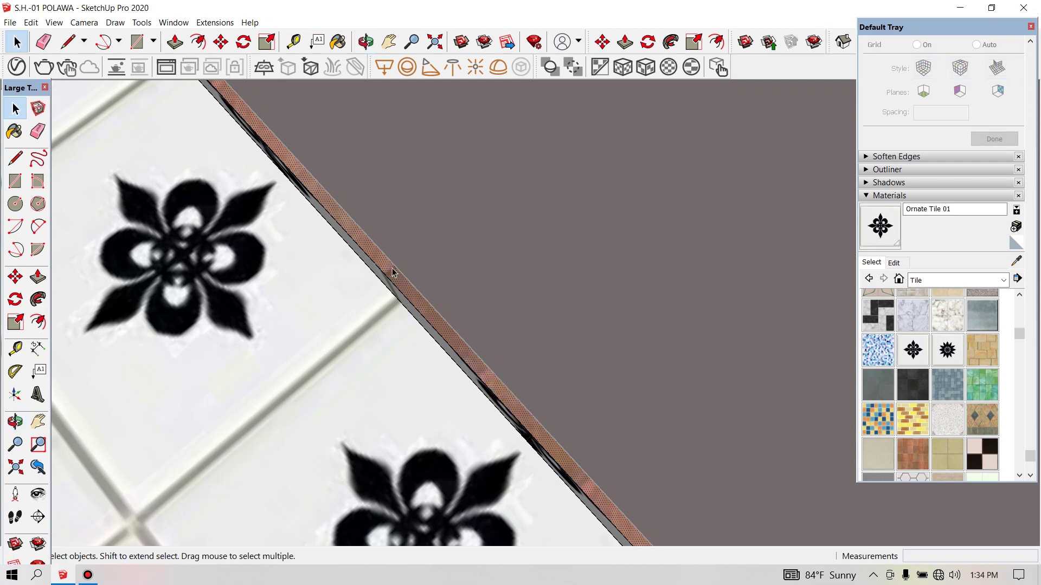
{"action": "scroll", "coordinate": [549, 398], "scroll_direction": "down", "scroll_amount": 2}
{"action": "scroll", "coordinate": [406, 397], "scroll_direction": "down", "scroll_amount": 1}
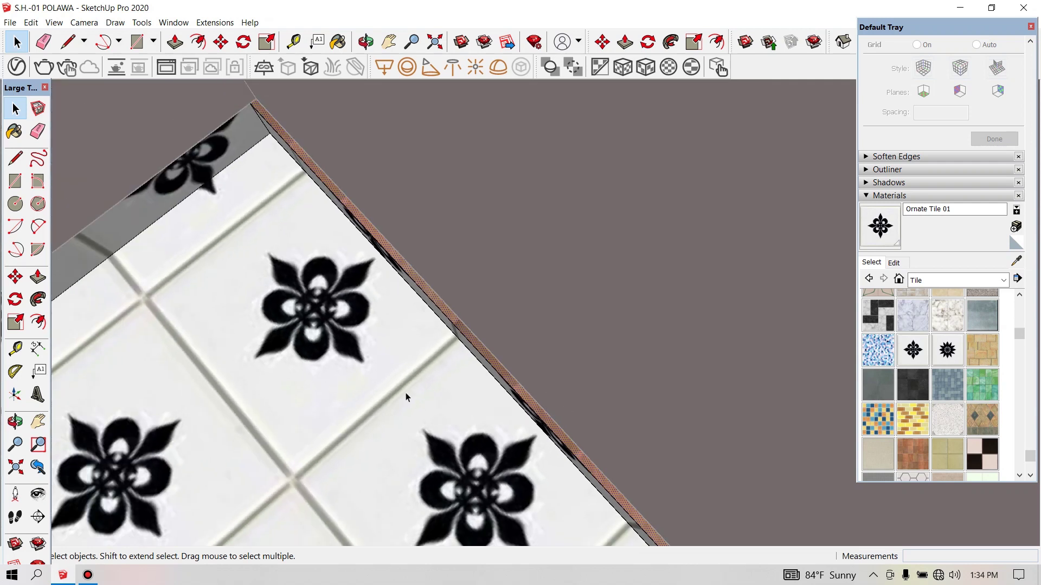
{"action": "scroll", "coordinate": [479, 438], "scroll_direction": "down", "scroll_amount": 2}
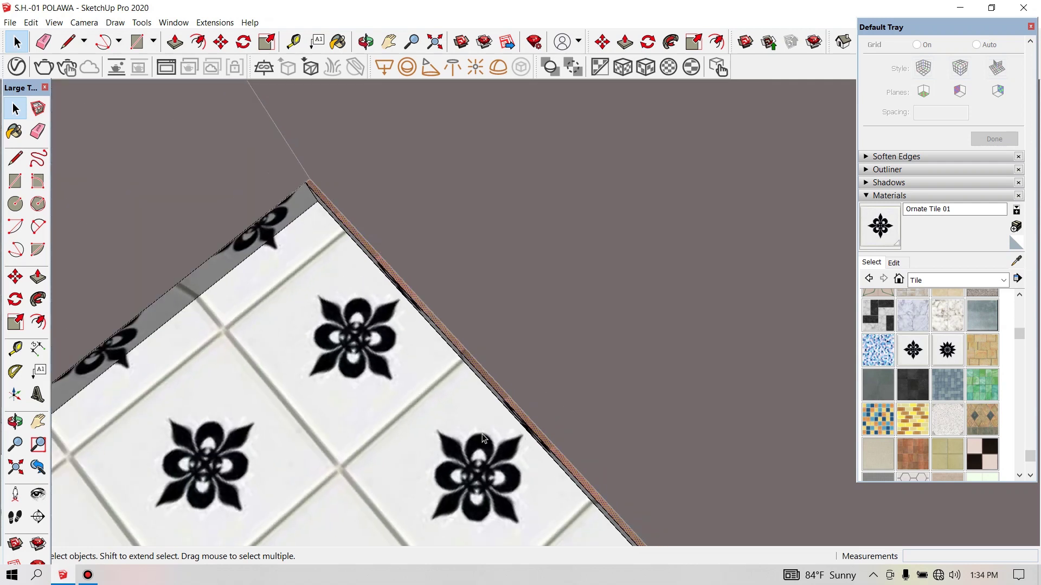
- Start a rectangle with its first corner at the floor's upper corner
{"action": "left_click", "coordinate": [15, 180]}
{"action": "scroll", "coordinate": [303, 177], "scroll_direction": "up", "scroll_amount": 2}
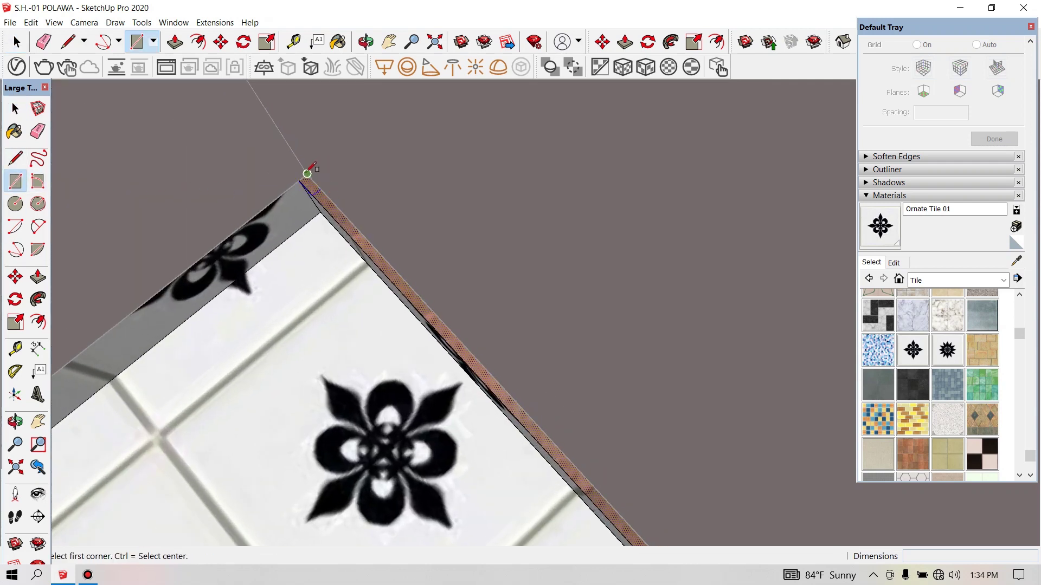
{"action": "left_click", "coordinate": [307, 173]}
{"action": "scroll", "coordinate": [328, 207], "scroll_direction": "down", "scroll_amount": 1}
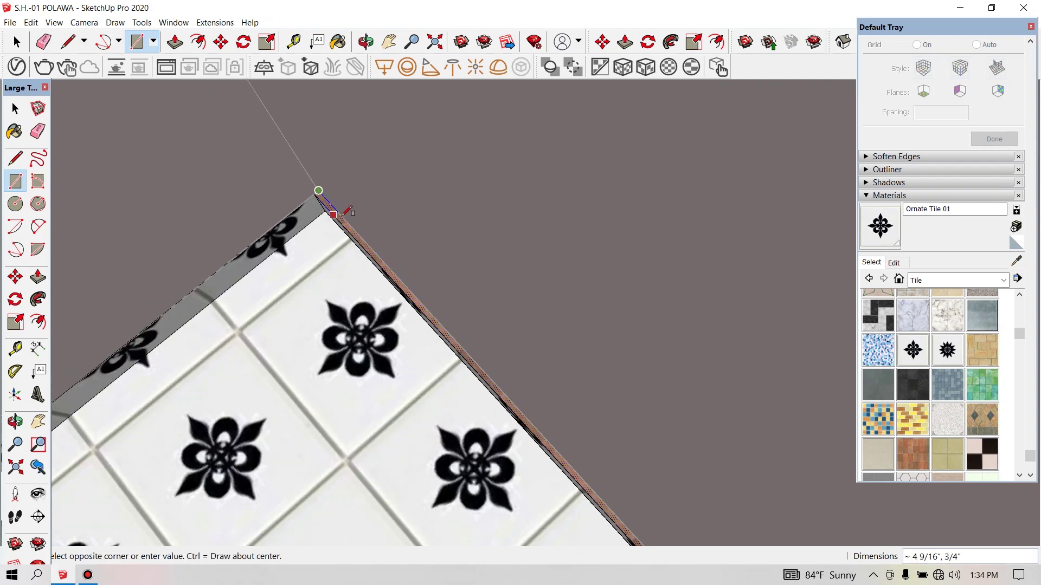
{"action": "scroll", "coordinate": [353, 226], "scroll_direction": "down", "scroll_amount": 1}
{"action": "scroll", "coordinate": [352, 227], "scroll_direction": "down", "scroll_amount": 1}
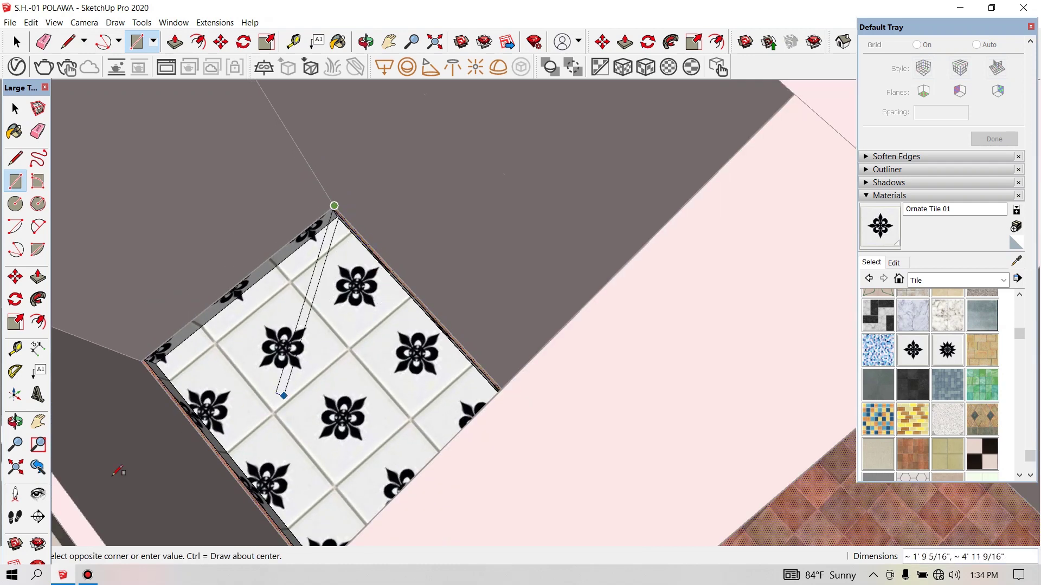
- Orbit to the far corner and finish the thin rectangle, splitting off the edge strip
{"action": "left_click", "coordinate": [15, 422]}
{"action": "mouse_move", "coordinate": [326, 444]}
{"action": "left_mouse_down"}
{"action": "mouse_move", "coordinate": [423, 451]}
{"action": "mouse_move", "coordinate": [459, 428]}
{"action": "left_mouse_up"}
{"action": "scroll", "coordinate": [618, 408], "scroll_direction": "up", "scroll_amount": 1}
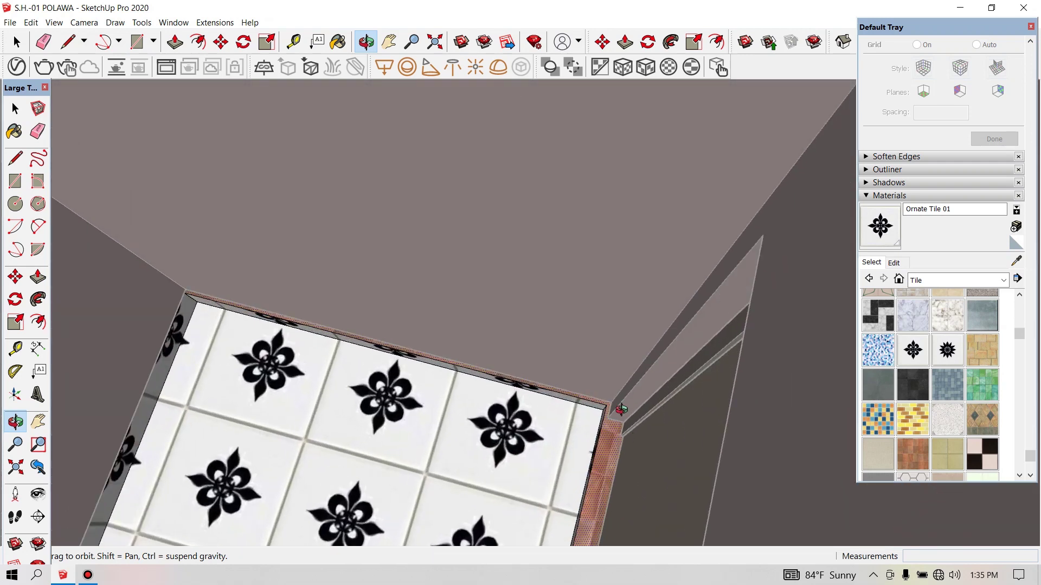
{"action": "scroll", "coordinate": [620, 404], "scroll_direction": "up", "scroll_amount": 1}
{"action": "scroll", "coordinate": [620, 404], "scroll_direction": "up", "scroll_amount": 1}
{"action": "scroll", "coordinate": [618, 403], "scroll_direction": "up", "scroll_amount": 1}
{"action": "right_click", "coordinate": [619, 402]}
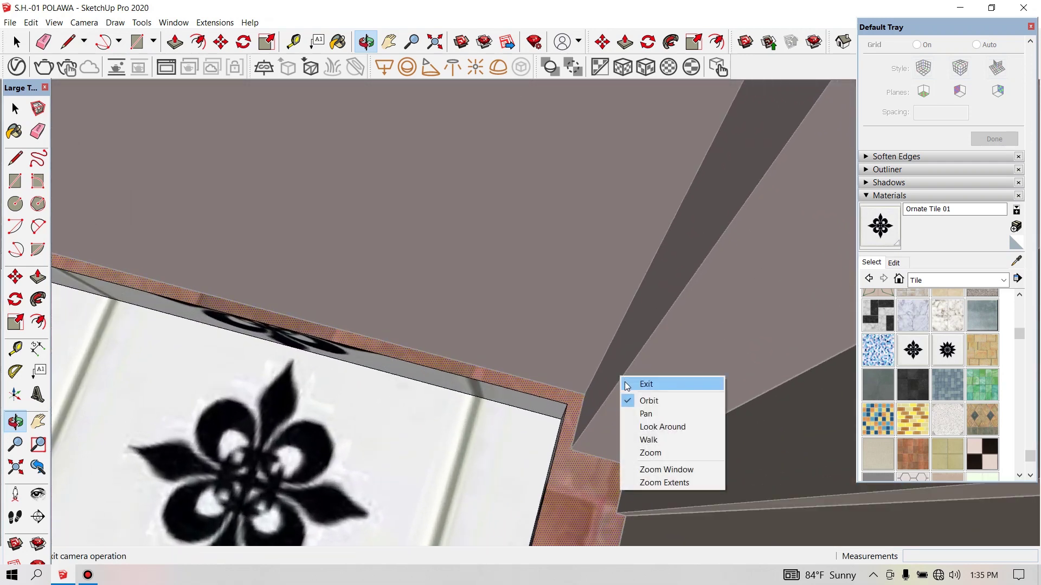
{"action": "left_click", "coordinate": [645, 383]}
{"action": "scroll", "coordinate": [569, 400], "scroll_direction": "up", "scroll_amount": 1}
{"action": "scroll", "coordinate": [567, 401], "scroll_direction": "up", "scroll_amount": 1}
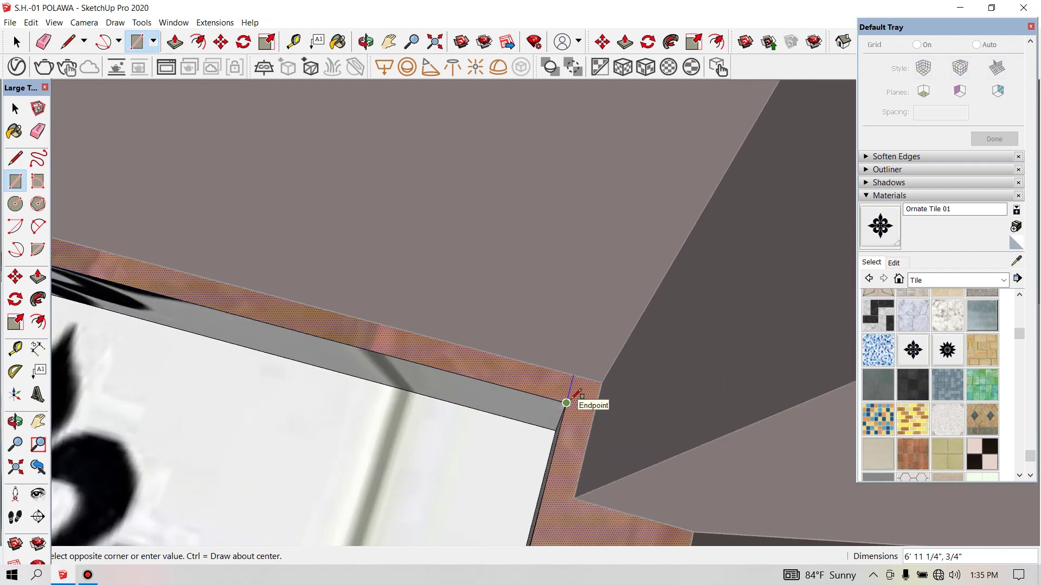
{"action": "left_click", "coordinate": [566, 403]}
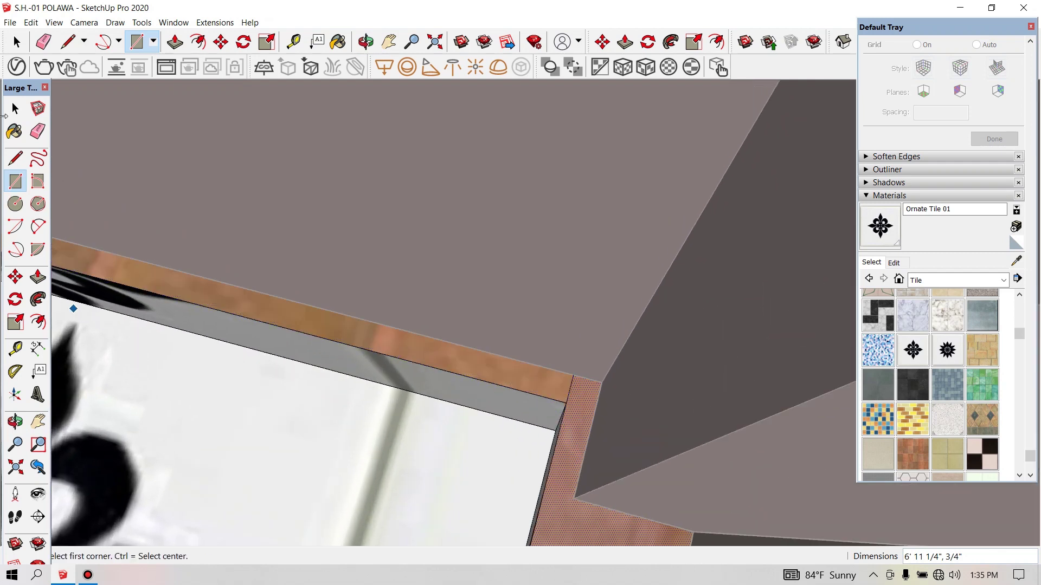
{"action": "left_click", "coordinate": [12, 110]}
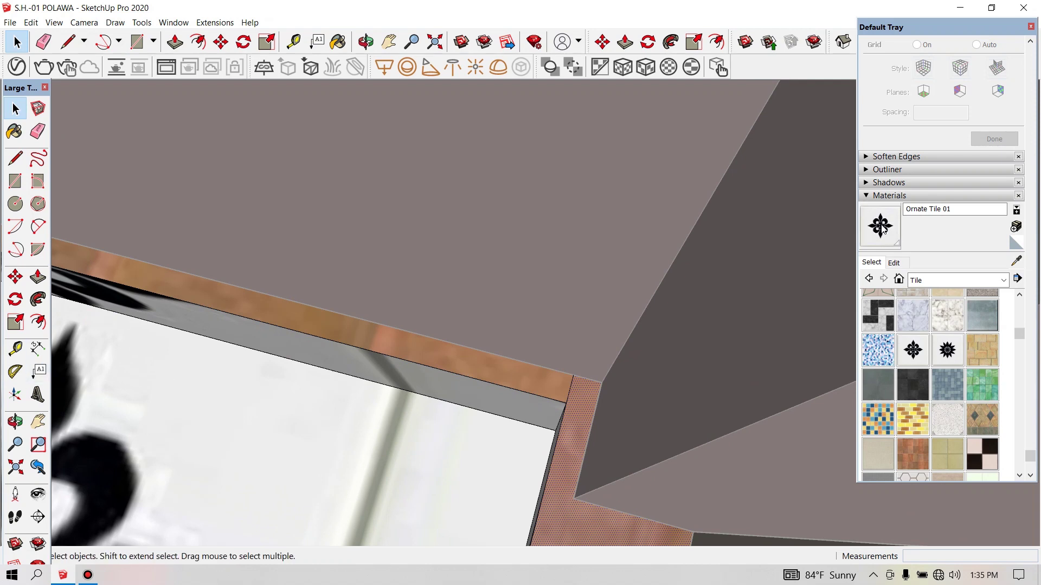
{"action": "left_click", "coordinate": [869, 237]}
- Paint the new reddish edge strip with Ornate Tile 01
{"action": "left_click", "coordinate": [511, 362]}
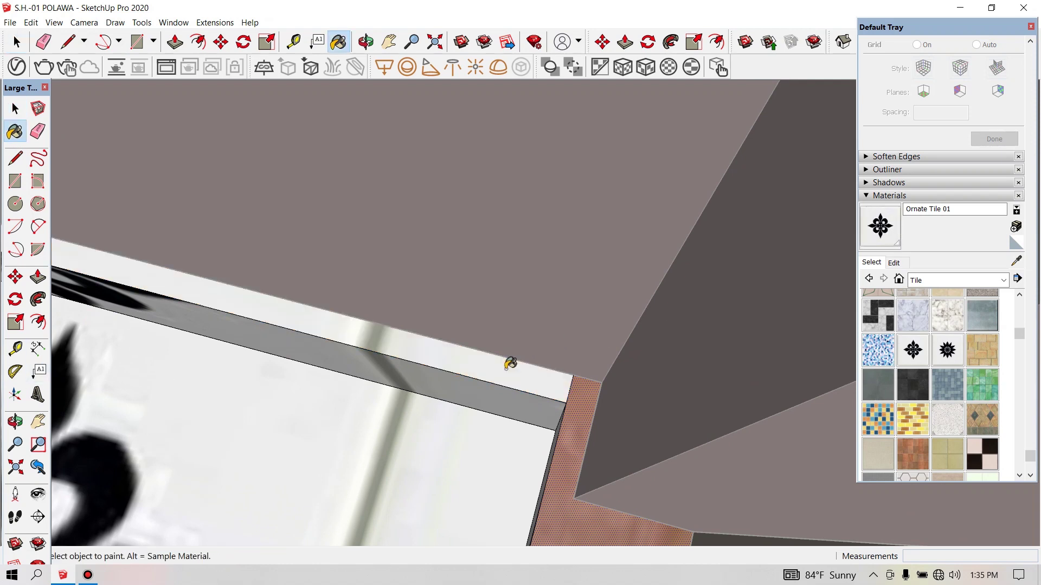
{"action": "scroll", "coordinate": [560, 423], "scroll_direction": "up", "scroll_amount": 1}
{"action": "scroll", "coordinate": [560, 423], "scroll_direction": "down", "scroll_amount": 1}
{"action": "scroll", "coordinate": [560, 425], "scroll_direction": "down", "scroll_amount": 1}
{"action": "scroll", "coordinate": [560, 429], "scroll_direction": "down", "scroll_amount": 1}
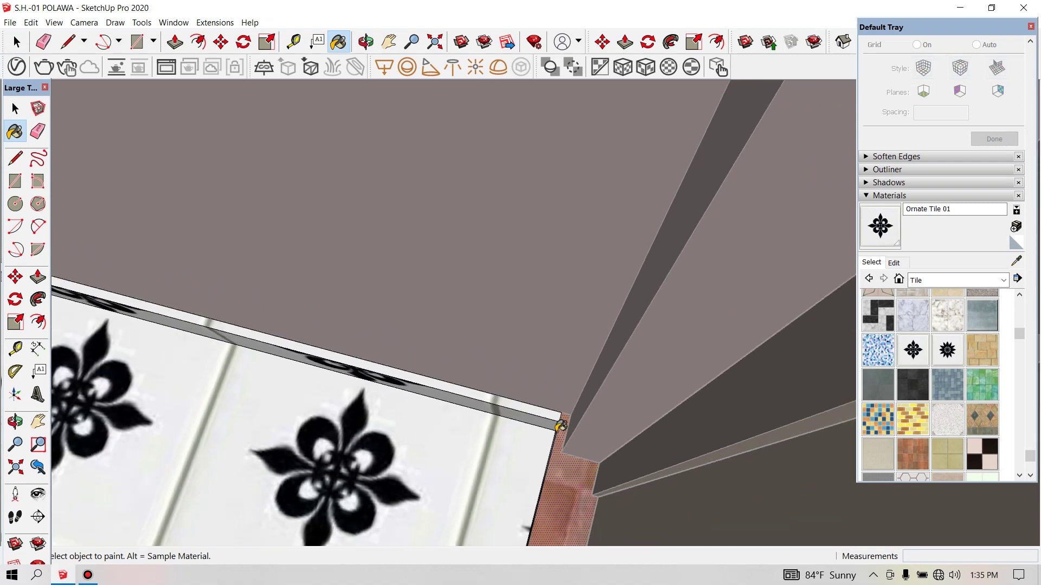
{"action": "scroll", "coordinate": [560, 432], "scroll_direction": "down", "scroll_amount": 1}
{"action": "scroll", "coordinate": [560, 432], "scroll_direction": "down", "scroll_amount": 1}
{"action": "scroll", "coordinate": [560, 432], "scroll_direction": "down", "scroll_amount": 2}
{"action": "scroll", "coordinate": [560, 432], "scroll_direction": "down", "scroll_amount": 2}
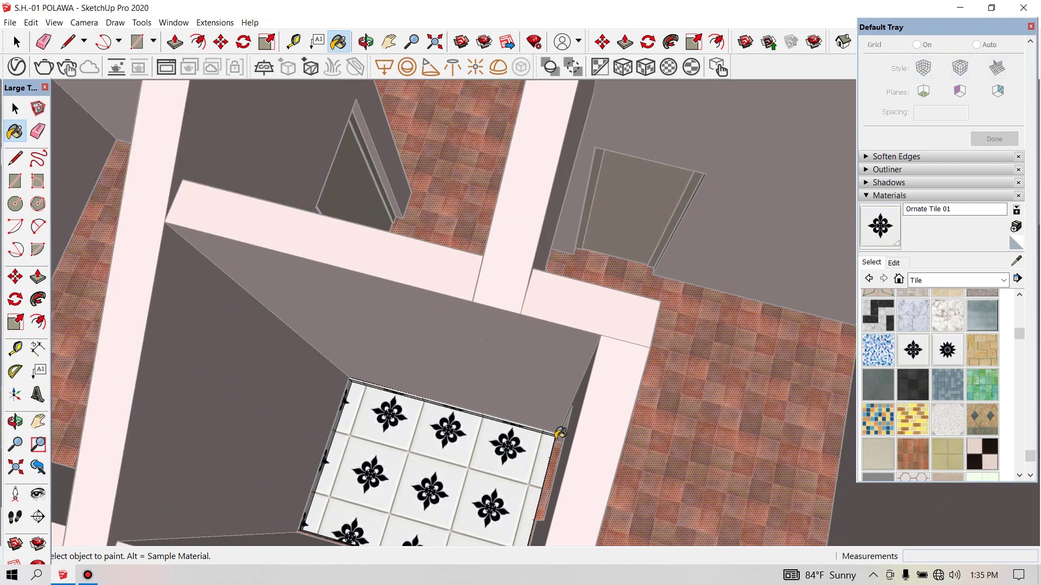
{"action": "scroll", "coordinate": [560, 433], "scroll_direction": "down", "scroll_amount": 1}
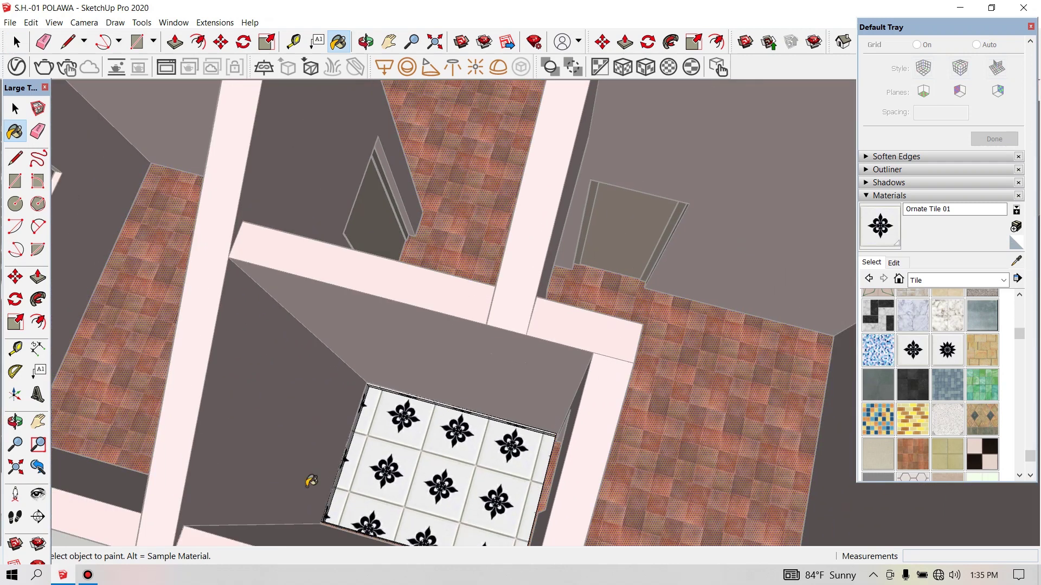
- Orbit down into the small room and paint the other border strip with Ornate Tile 01
{"action": "left_click", "coordinate": [15, 422]}
{"action": "mouse_move", "coordinate": [477, 490]}
{"action": "left_mouse_down"}
{"action": "mouse_move", "coordinate": [635, 491]}
{"action": "mouse_move", "coordinate": [618, 466]}
{"action": "left_mouse_up"}
{"action": "scroll", "coordinate": [622, 450], "scroll_direction": "up", "scroll_amount": 2}
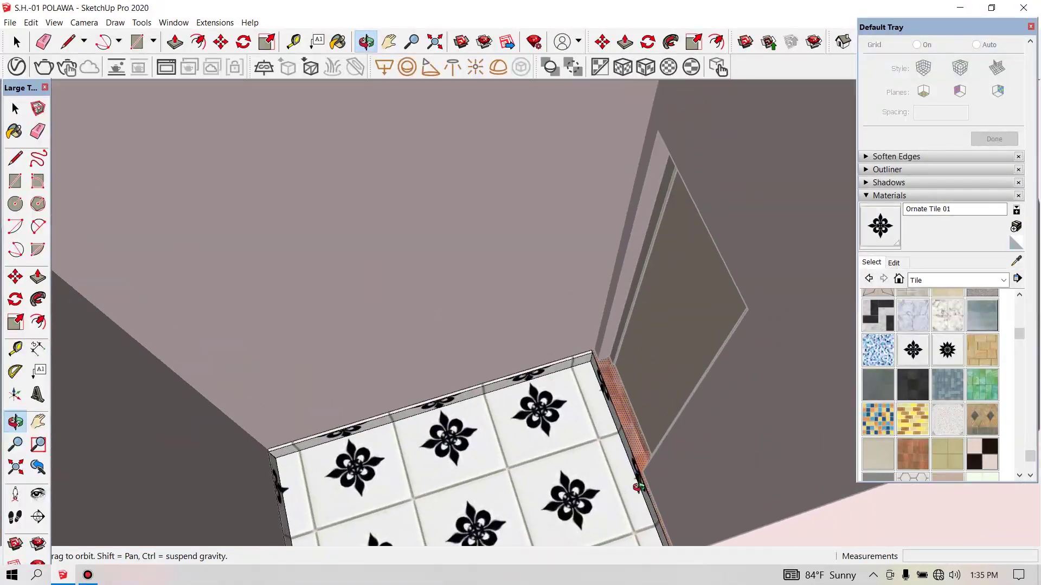
{"action": "scroll", "coordinate": [622, 450], "scroll_direction": "up", "scroll_amount": 2}
{"action": "scroll", "coordinate": [606, 434], "scroll_direction": "up", "scroll_amount": 1}
{"action": "mouse_move", "coordinate": [611, 437]}
{"action": "left_mouse_down"}
{"action": "mouse_move", "coordinate": [701, 461]}
{"action": "mouse_move", "coordinate": [465, 274]}
{"action": "left_mouse_up"}
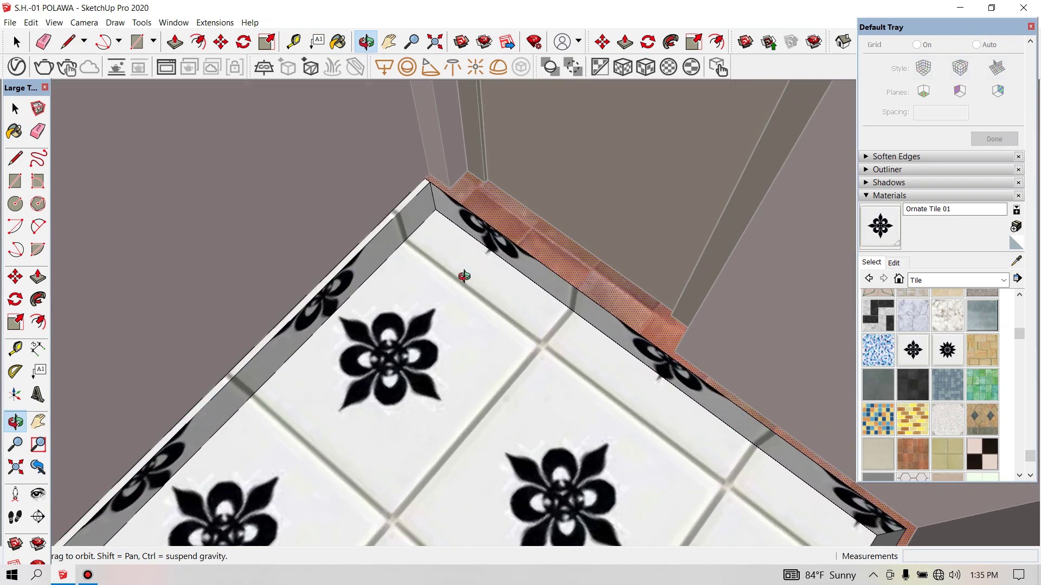
{"action": "key", "text": "r"}
{"action": "scroll", "coordinate": [434, 170], "scroll_direction": "up", "scroll_amount": 2}
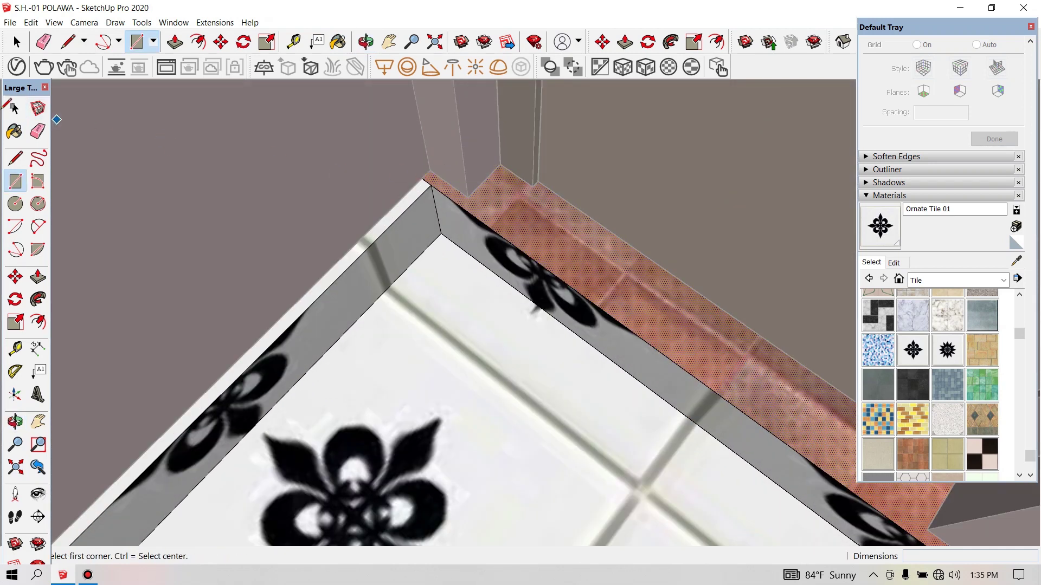
{"action": "left_click", "coordinate": [15, 111]}
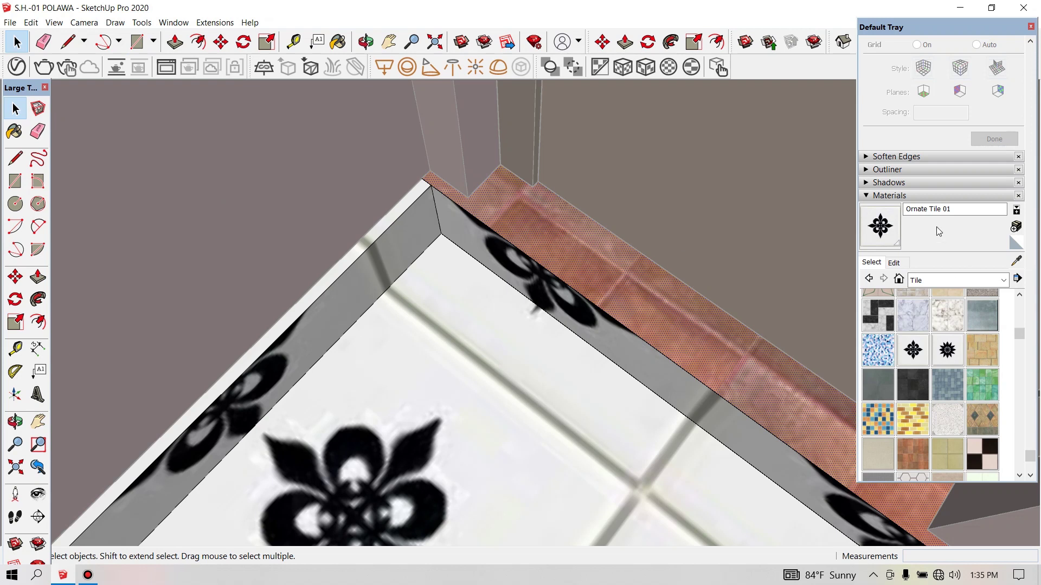
{"action": "left_click", "coordinate": [880, 226]}
{"action": "left_click", "coordinate": [645, 268]}
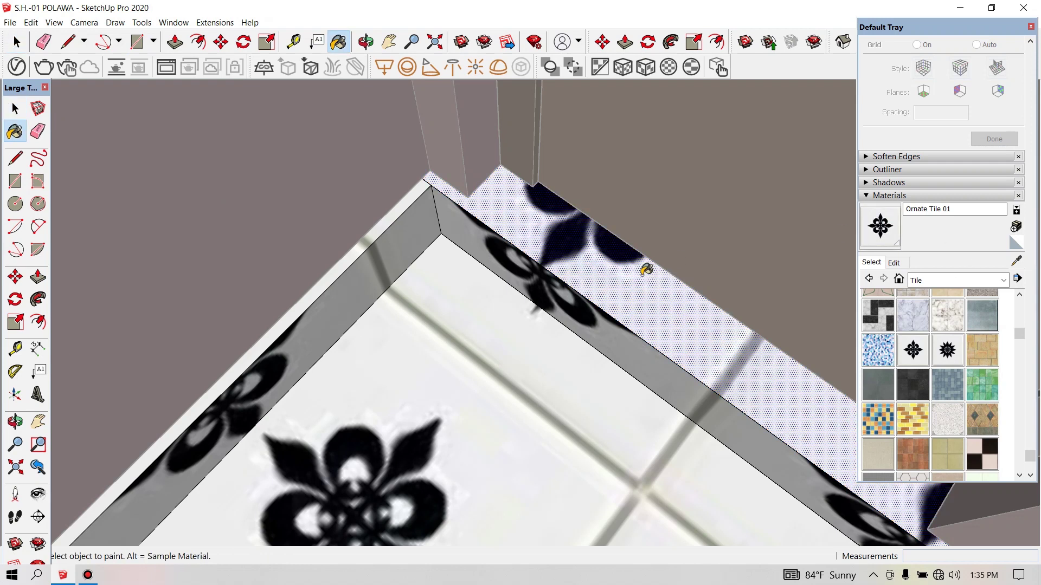
- Undo the paint that retiled every floor, restoring the other rooms' red brick tile
{"action": "scroll", "coordinate": [444, 377], "scroll_direction": "down", "scroll_amount": 3}
{"action": "scroll", "coordinate": [558, 412], "scroll_direction": "down", "scroll_amount": 2}
{"action": "scroll", "coordinate": [590, 386], "scroll_direction": "down", "scroll_amount": 2}
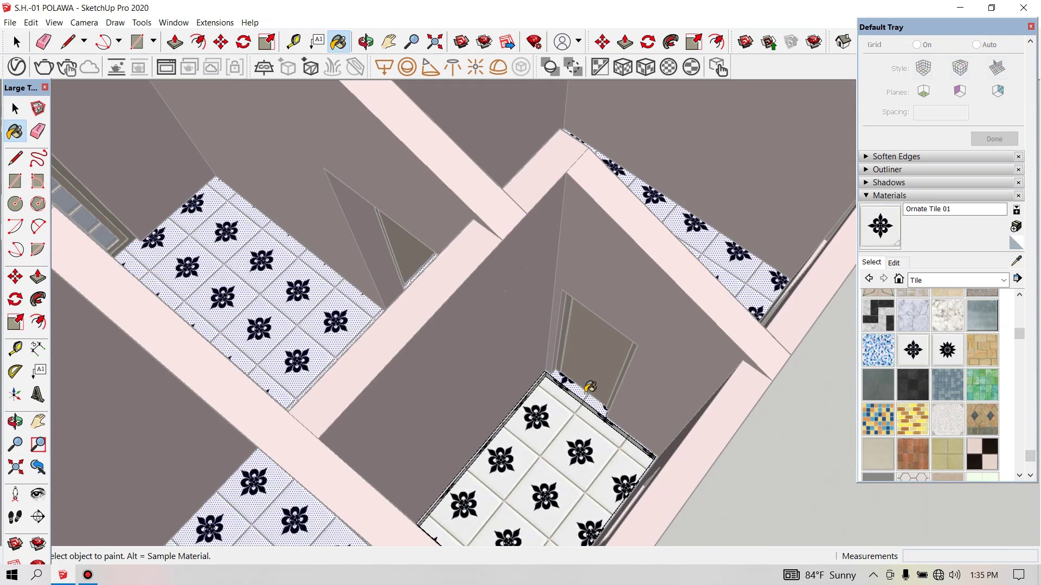
{"action": "scroll", "coordinate": [590, 387], "scroll_direction": "down", "scroll_amount": 1}
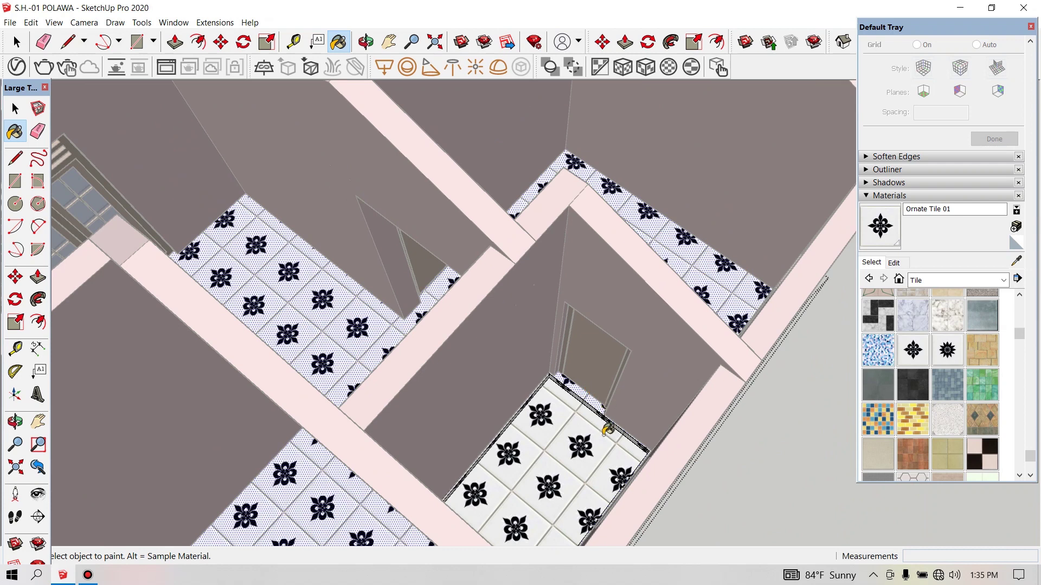
{"action": "scroll", "coordinate": [606, 428], "scroll_direction": "up", "scroll_amount": 2}
{"action": "scroll", "coordinate": [604, 428], "scroll_direction": "up", "scroll_amount": 1}
{"action": "scroll", "coordinate": [604, 430], "scroll_direction": "up", "scroll_amount": 2}
{"action": "scroll", "coordinate": [604, 430], "scroll_direction": "down", "scroll_amount": 3}
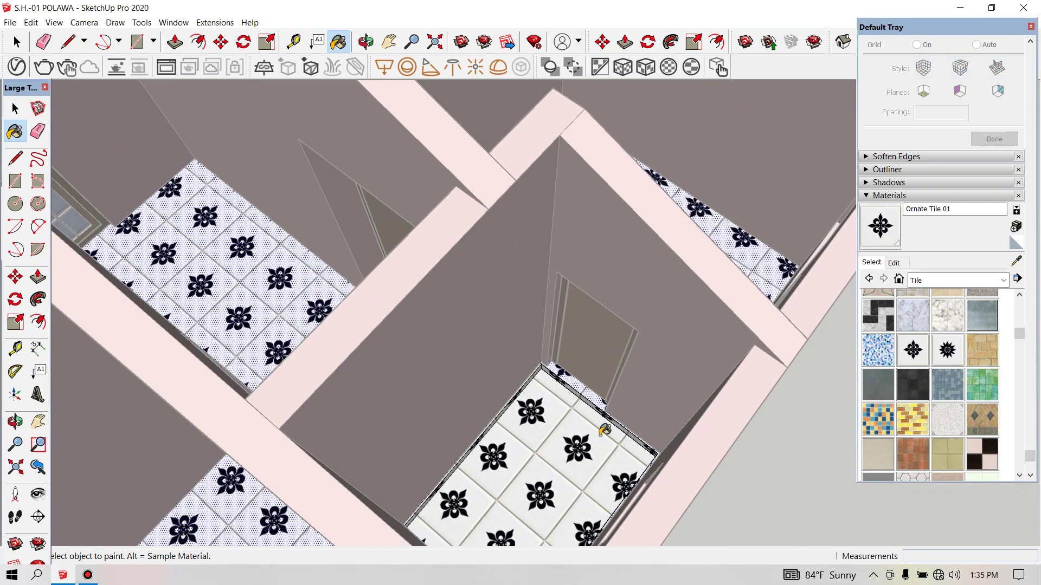
{"action": "scroll", "coordinate": [605, 430], "scroll_direction": "up", "scroll_amount": 1}
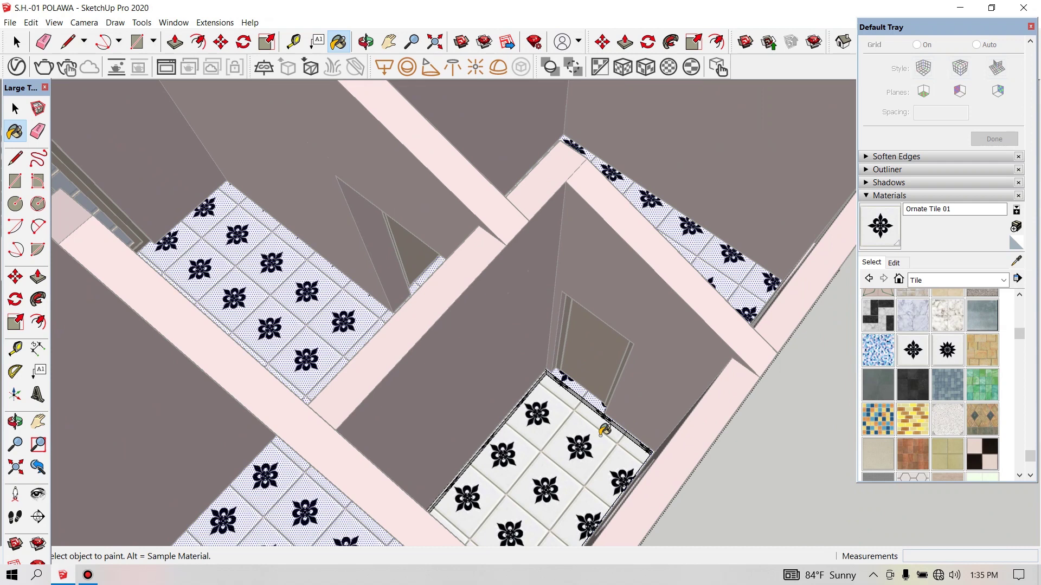
{"action": "key", "text": "ctrl+z"}
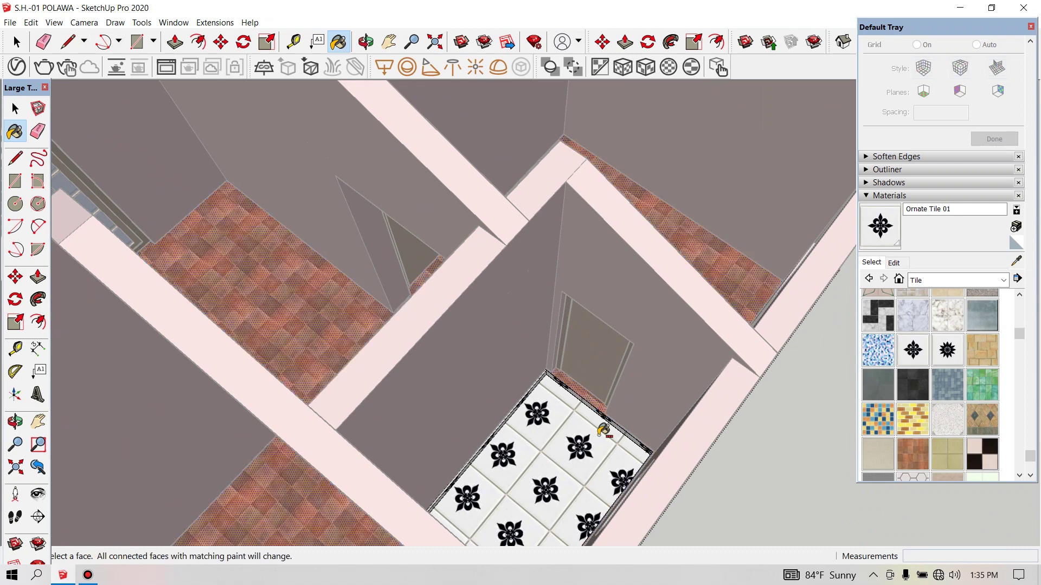
{"action": "scroll", "coordinate": [614, 424], "scroll_direction": "up", "scroll_amount": 3}
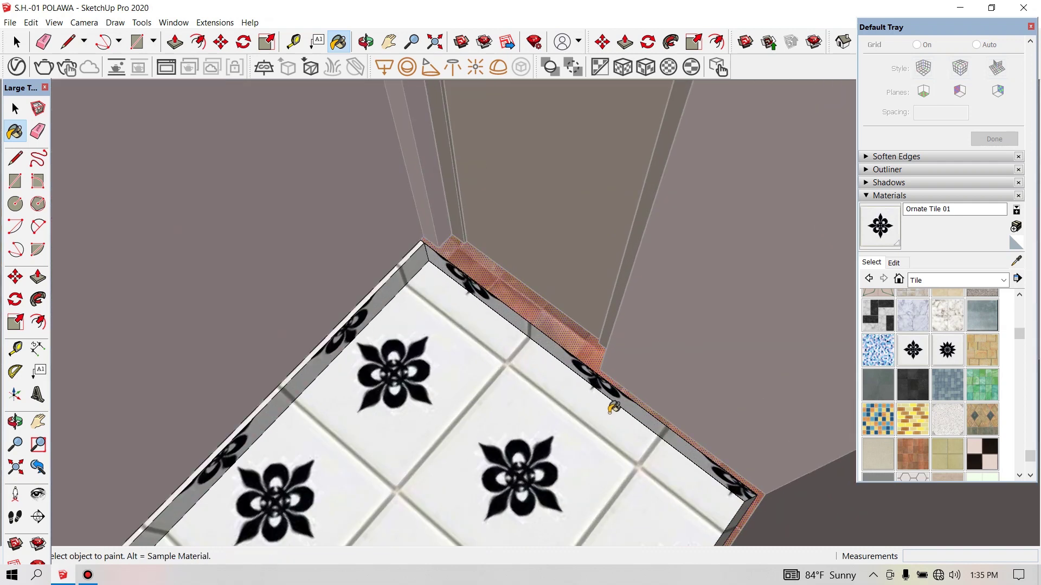
- Draw a rectangle from the floor corner along the skirting to split off the edge strip
{"action": "left_click", "coordinate": [15, 181]}
{"action": "scroll", "coordinate": [412, 246], "scroll_direction": "up", "scroll_amount": 1}
{"action": "scroll", "coordinate": [408, 233], "scroll_direction": "up", "scroll_amount": 1}
{"action": "scroll", "coordinate": [412, 218], "scroll_direction": "up", "scroll_amount": 1}
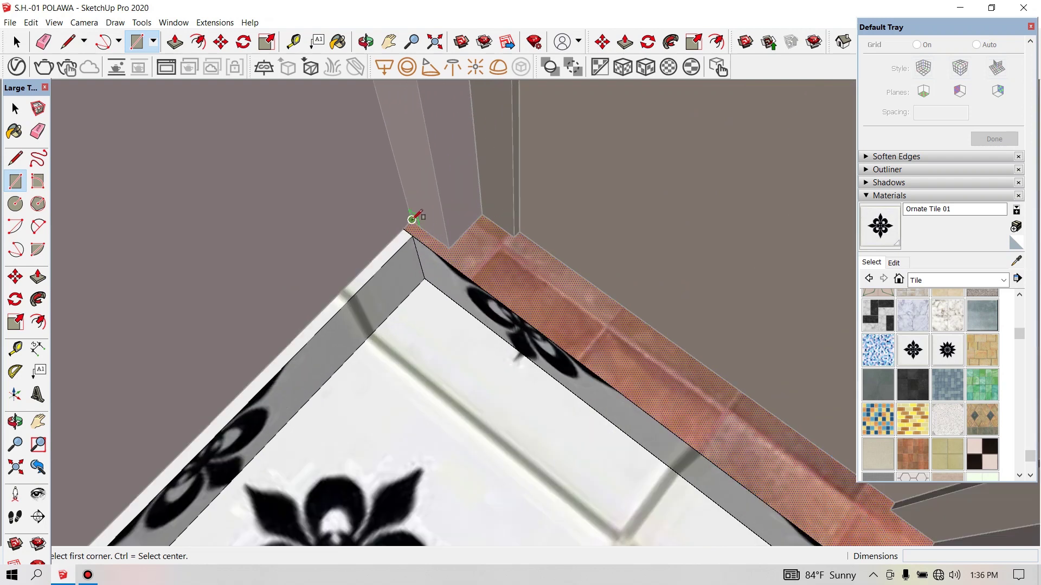
{"action": "left_click", "coordinate": [411, 218]}
{"action": "scroll", "coordinate": [428, 232], "scroll_direction": "down", "scroll_amount": 2}
{"action": "scroll", "coordinate": [439, 241], "scroll_direction": "down", "scroll_amount": 1}
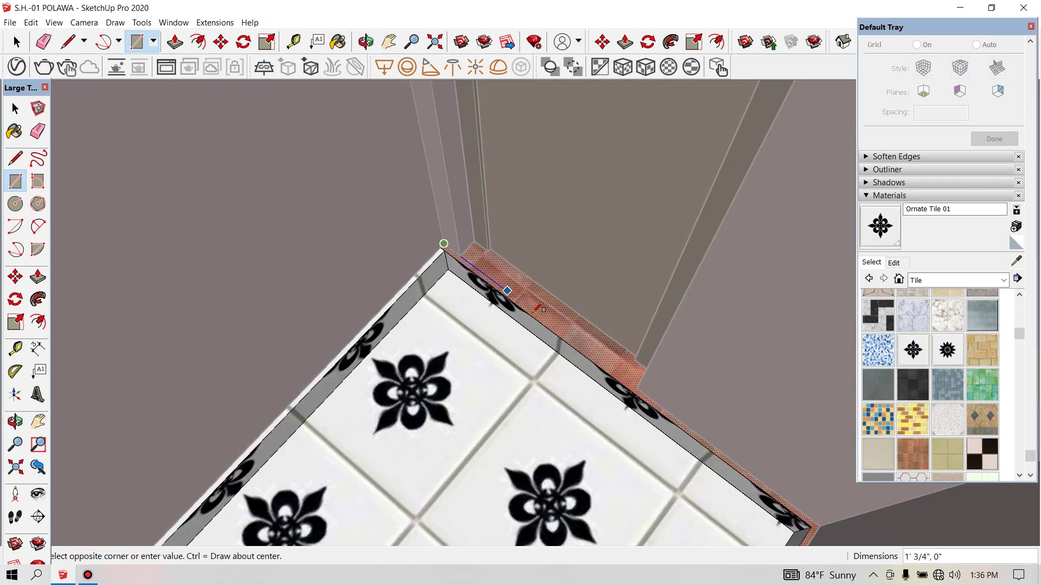
{"action": "scroll", "coordinate": [808, 529], "scroll_direction": "up", "scroll_amount": 2}
{"action": "scroll", "coordinate": [820, 525], "scroll_direction": "up", "scroll_amount": 2}
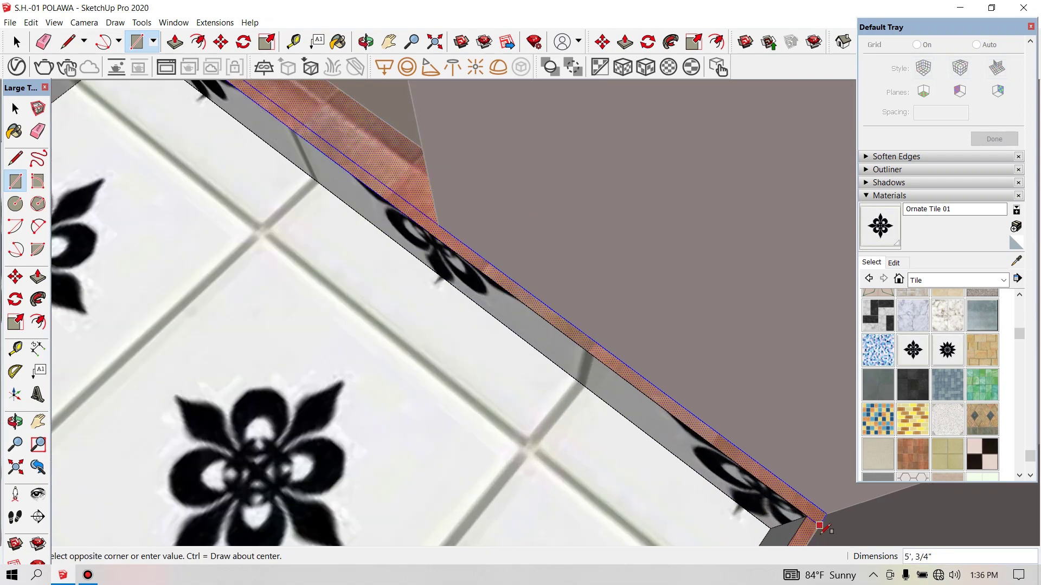
{"action": "scroll", "coordinate": [820, 526], "scroll_direction": "down", "scroll_amount": 2}
{"action": "left_click", "coordinate": [819, 524]}
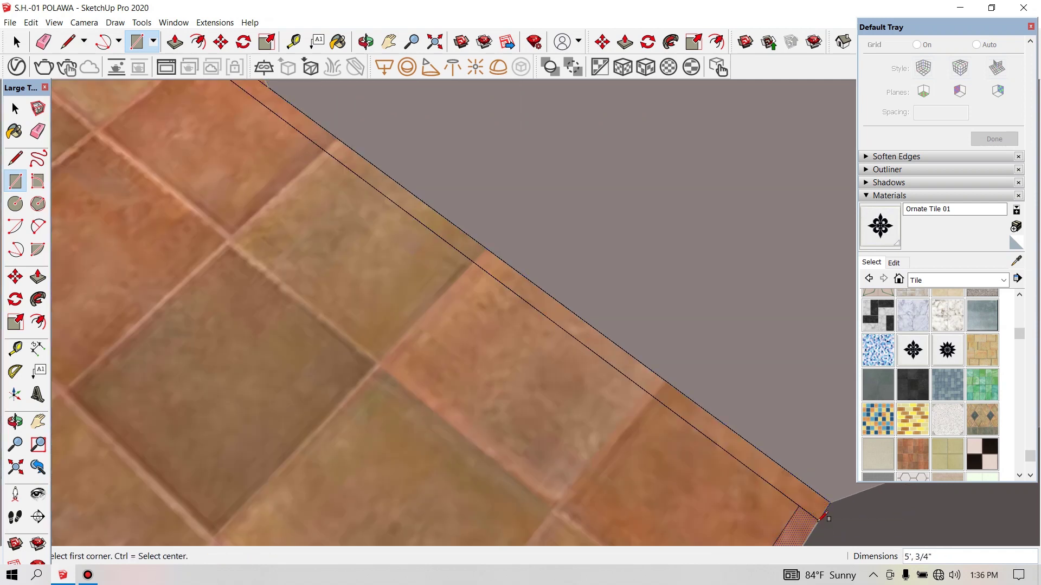
{"action": "scroll", "coordinate": [703, 304], "scroll_direction": "down", "scroll_amount": 2}
{"action": "scroll", "coordinate": [704, 302], "scroll_direction": "down", "scroll_amount": 1}
{"action": "scroll", "coordinate": [684, 302], "scroll_direction": "down", "scroll_amount": 1}
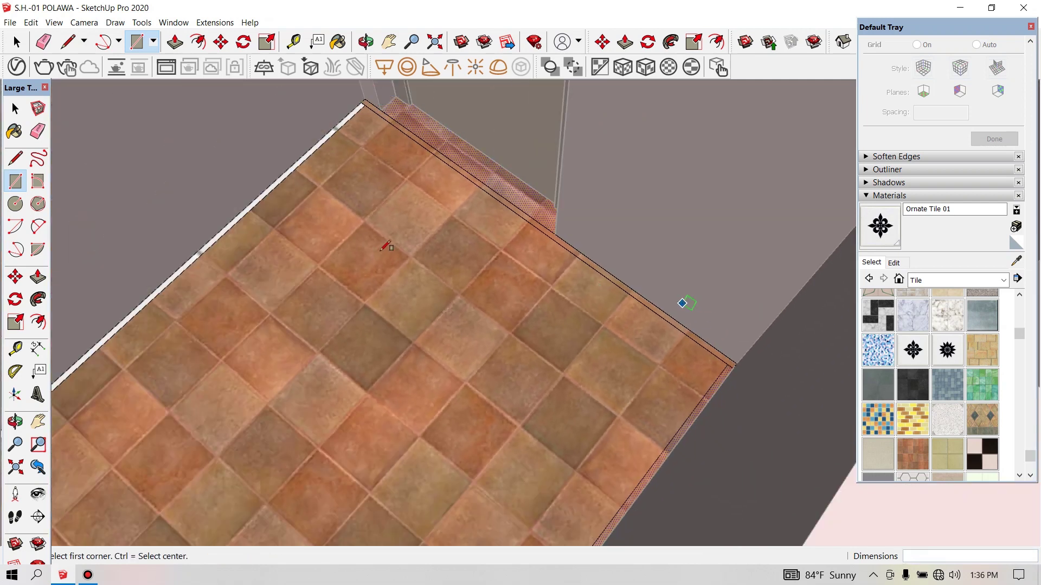
- Select the room's floor face and paint the narrow border band with Ornate Tile 01
{"action": "left_click", "coordinate": [15, 108]}
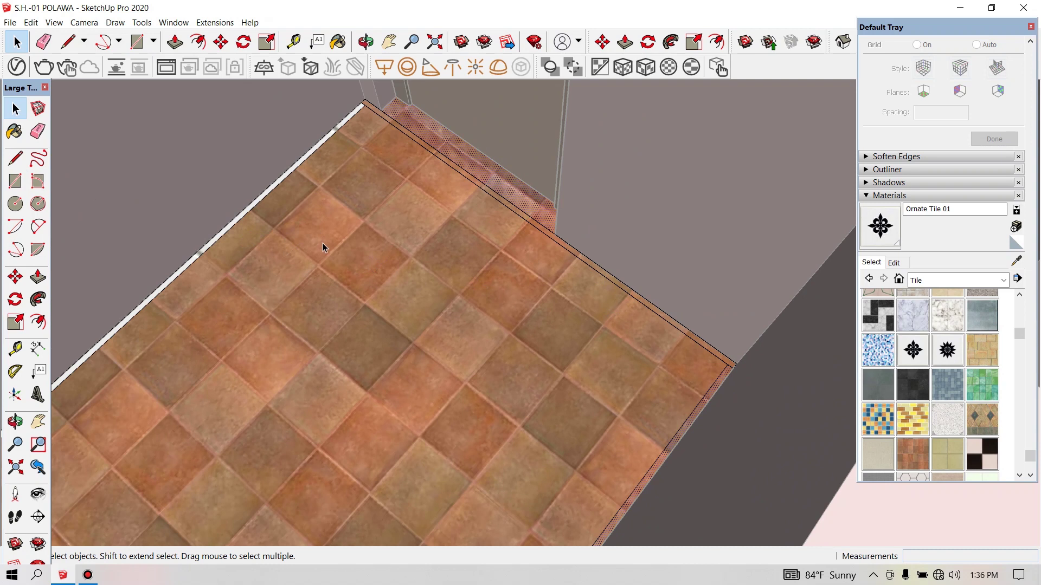
{"action": "left_click", "coordinate": [323, 242]}
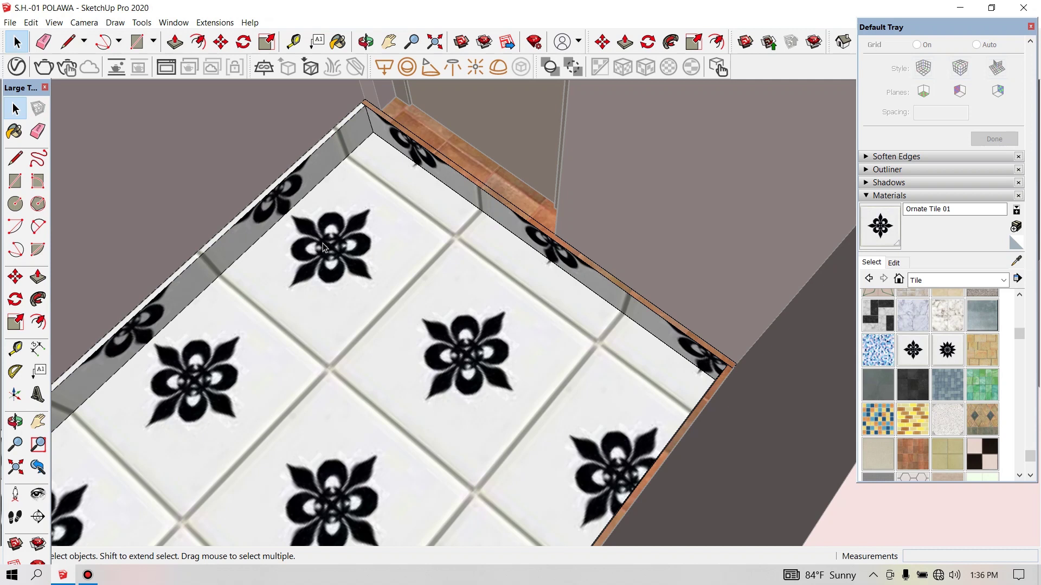
{"action": "left_click", "coordinate": [870, 226]}
{"action": "scroll", "coordinate": [539, 212], "scroll_direction": "up", "scroll_amount": 2}
{"action": "scroll", "coordinate": [540, 211], "scroll_direction": "up", "scroll_amount": 2}
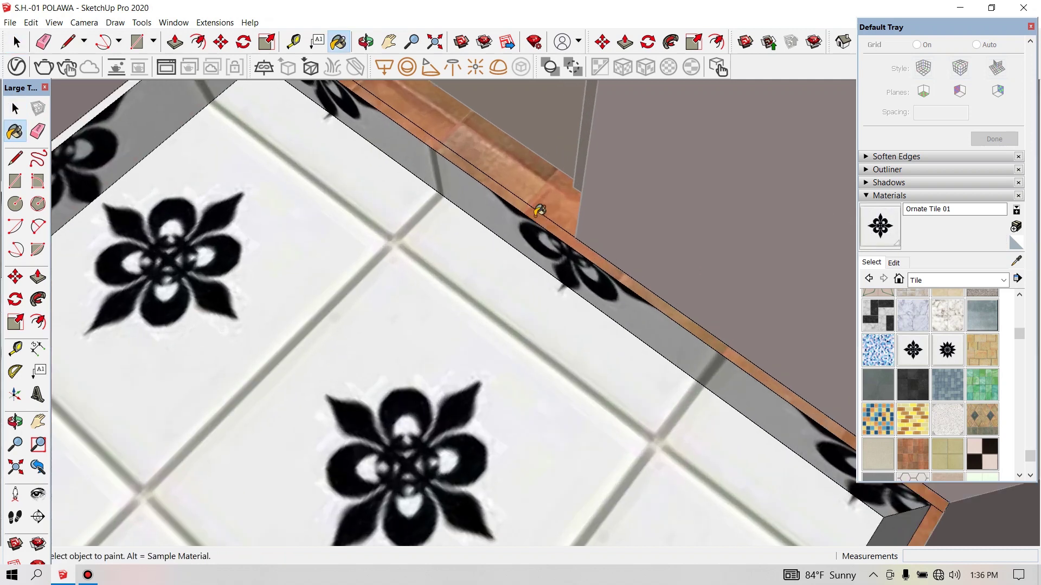
{"action": "left_click", "coordinate": [539, 211]}
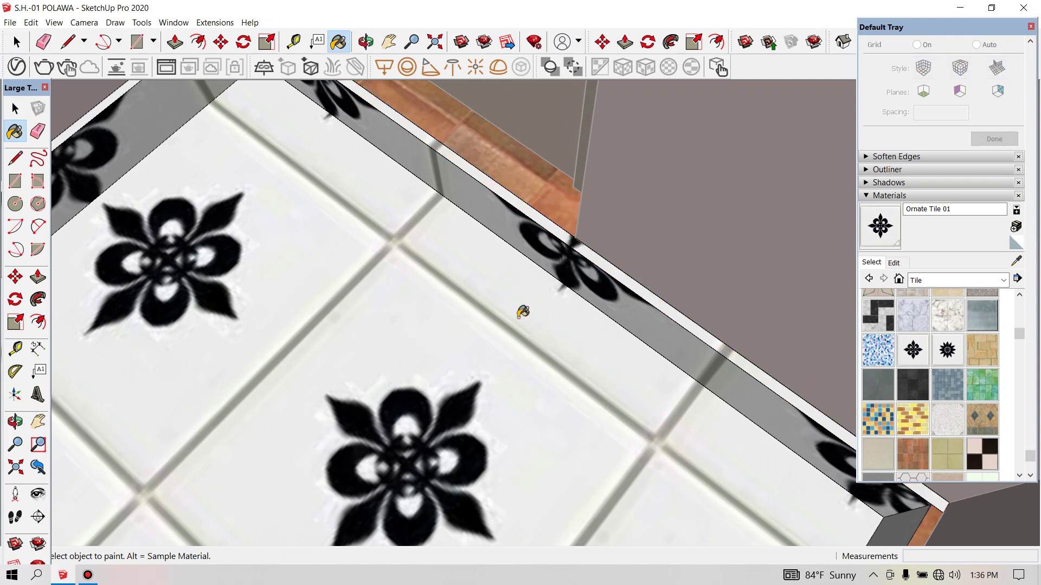
{"action": "scroll", "coordinate": [542, 341], "scroll_direction": "down", "scroll_amount": 2}
{"action": "scroll", "coordinate": [546, 354], "scroll_direction": "down", "scroll_amount": 3}
{"action": "left_click", "coordinate": [15, 108]}
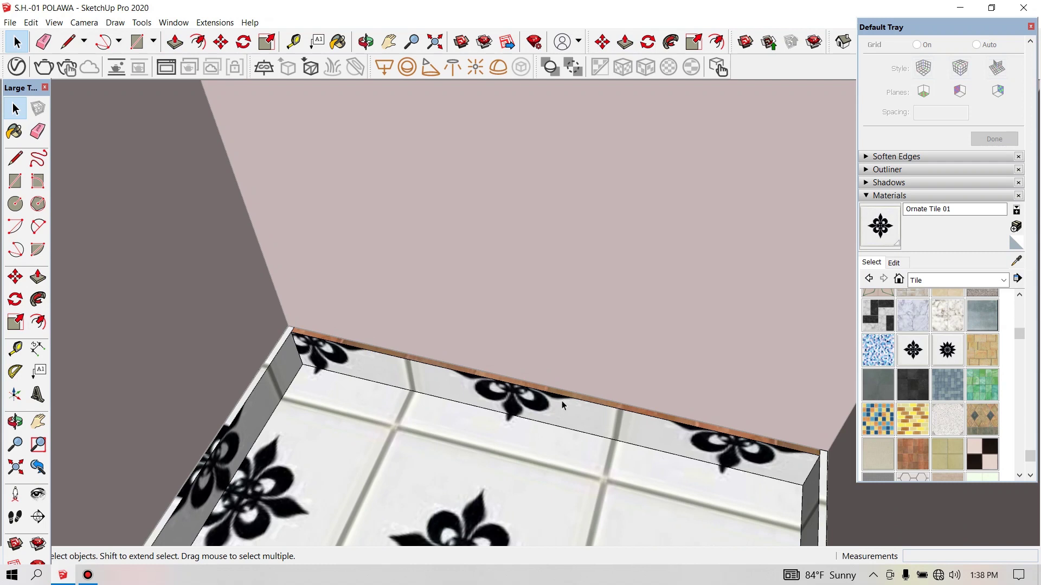
- Draw a rectangle across the back strip's top from its left end to right corner
{"action": "scroll", "coordinate": [305, 341], "scroll_direction": "up", "scroll_amount": 1}
{"action": "scroll", "coordinate": [296, 334], "scroll_direction": "up", "scroll_amount": 1}
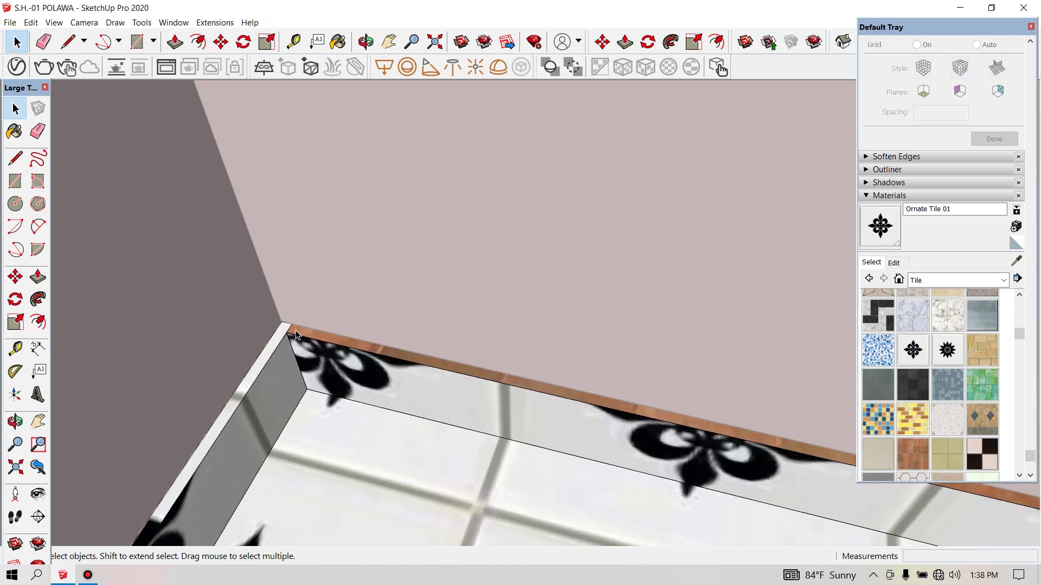
{"action": "left_click", "coordinate": [15, 181]}
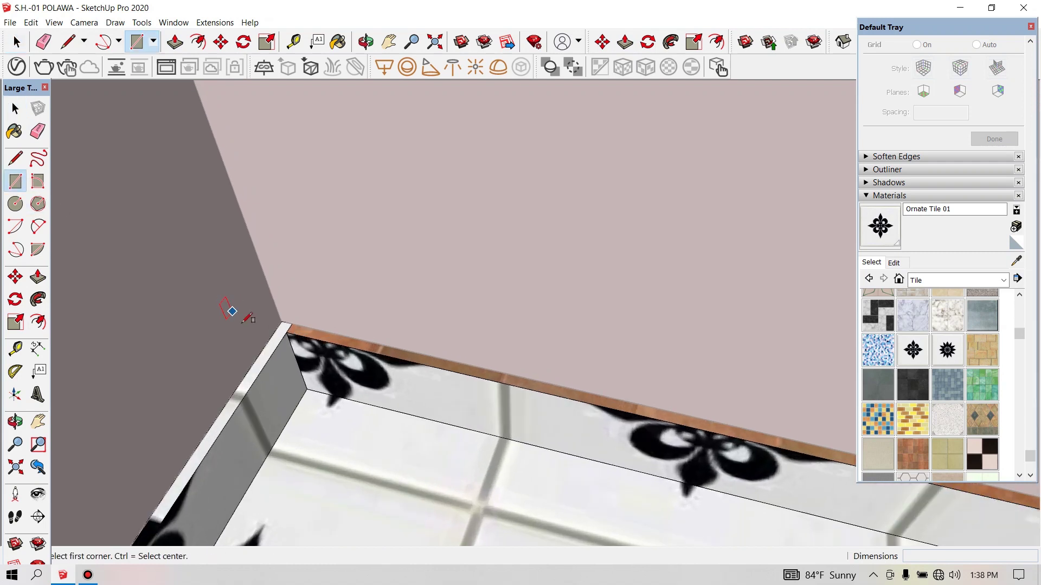
{"action": "left_click", "coordinate": [292, 324]}
{"action": "scroll", "coordinate": [336, 361], "scroll_direction": "down", "scroll_amount": 1}
{"action": "scroll", "coordinate": [336, 361], "scroll_direction": "down", "scroll_amount": 2}
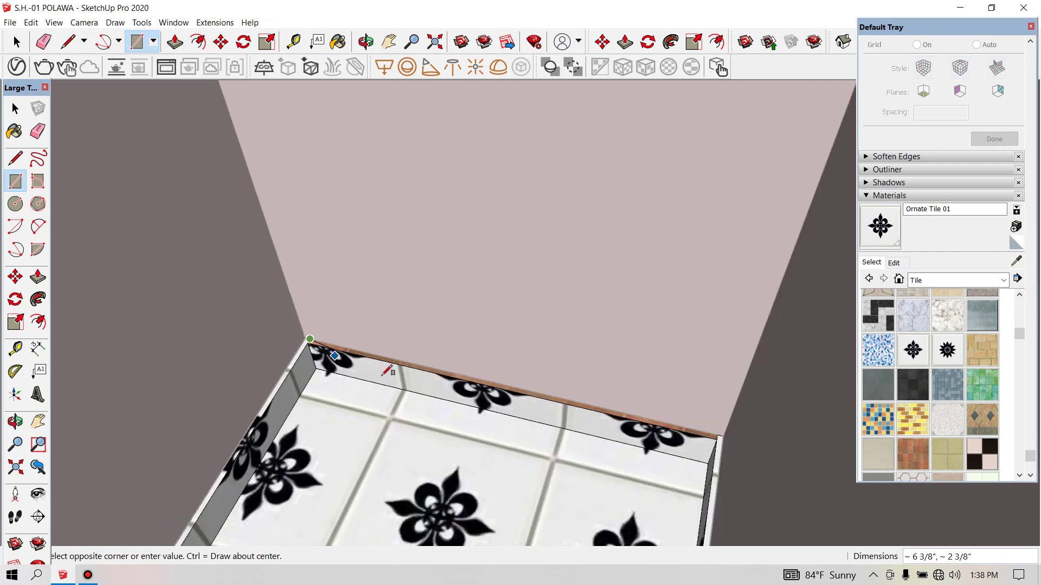
{"action": "scroll", "coordinate": [715, 446], "scroll_direction": "up", "scroll_amount": 1}
{"action": "scroll", "coordinate": [714, 442], "scroll_direction": "up", "scroll_amount": 1}
{"action": "scroll", "coordinate": [715, 438], "scroll_direction": "up", "scroll_amount": 1}
{"action": "scroll", "coordinate": [715, 434], "scroll_direction": "up", "scroll_amount": 1}
{"action": "left_click", "coordinate": [712, 432]}
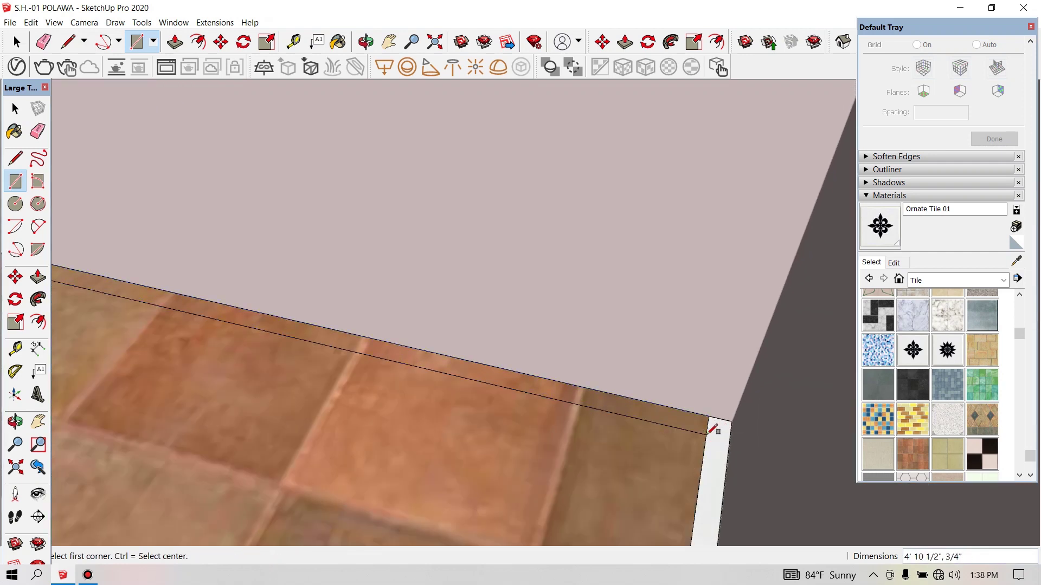
- Delete the stray brown face and paint the copper top edge with Ornate Tile 01
{"action": "key", "text": "space"}
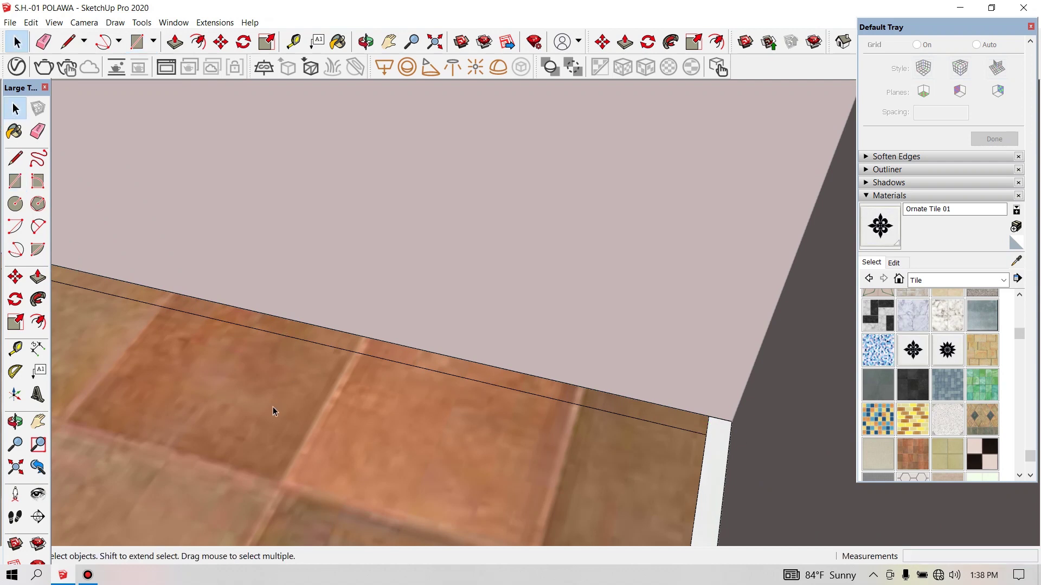
{"action": "left_click", "coordinate": [272, 407]}
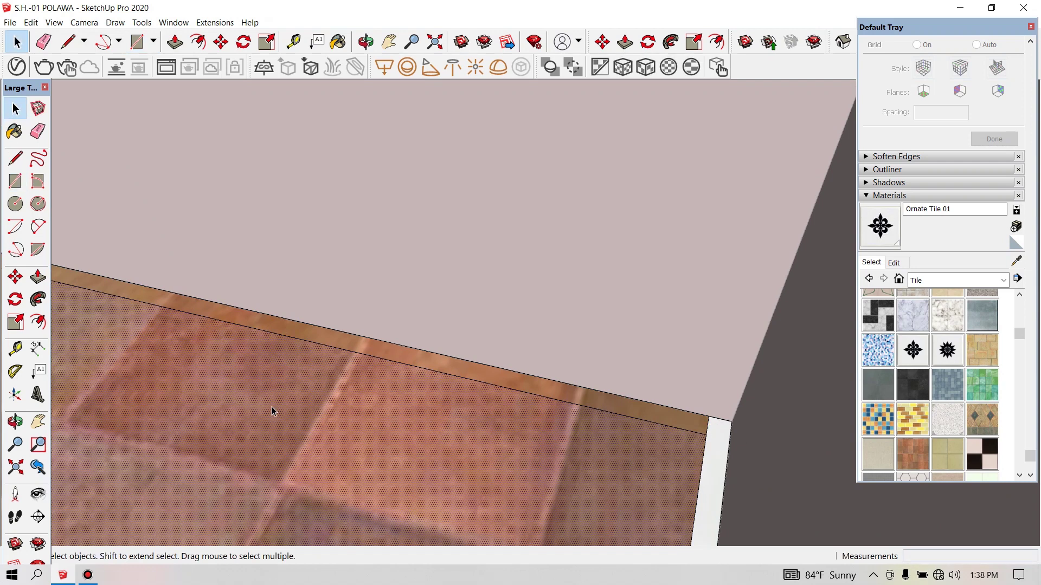
{"action": "key", "text": "Delete"}
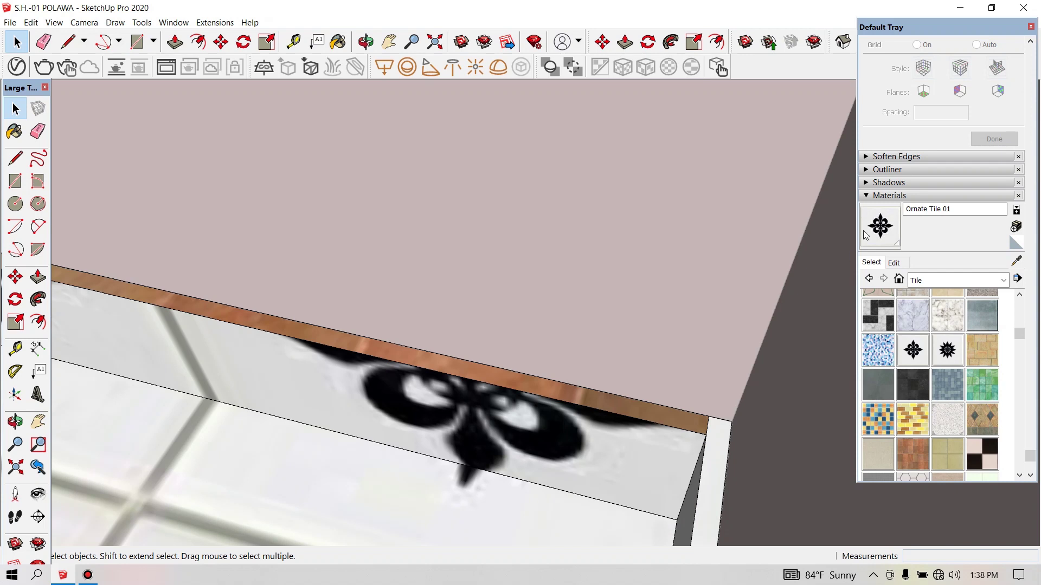
{"action": "left_click", "coordinate": [882, 227]}
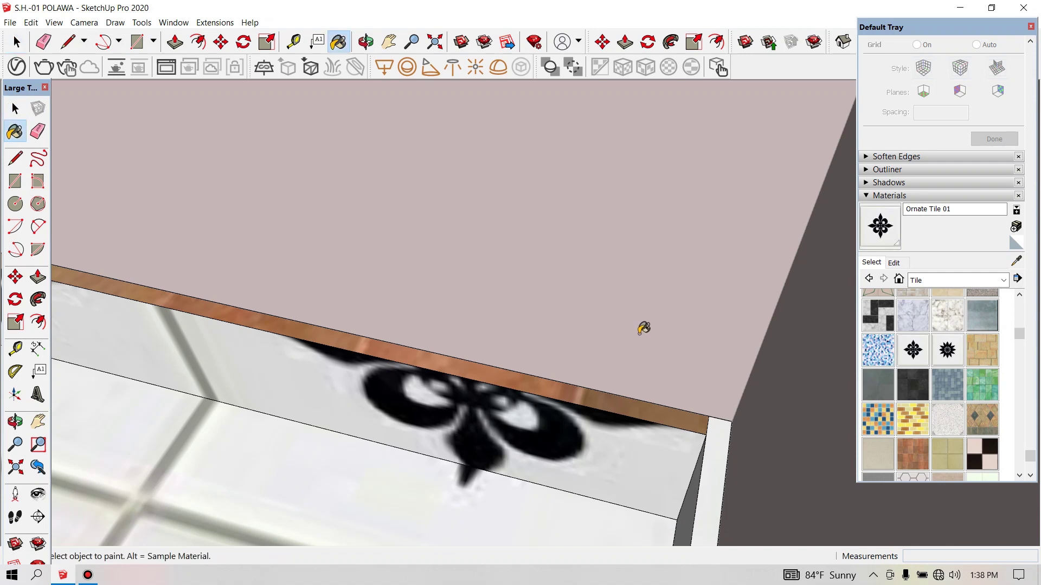
{"action": "left_click", "coordinate": [566, 386]}
{"action": "left_click", "coordinate": [37, 131]}
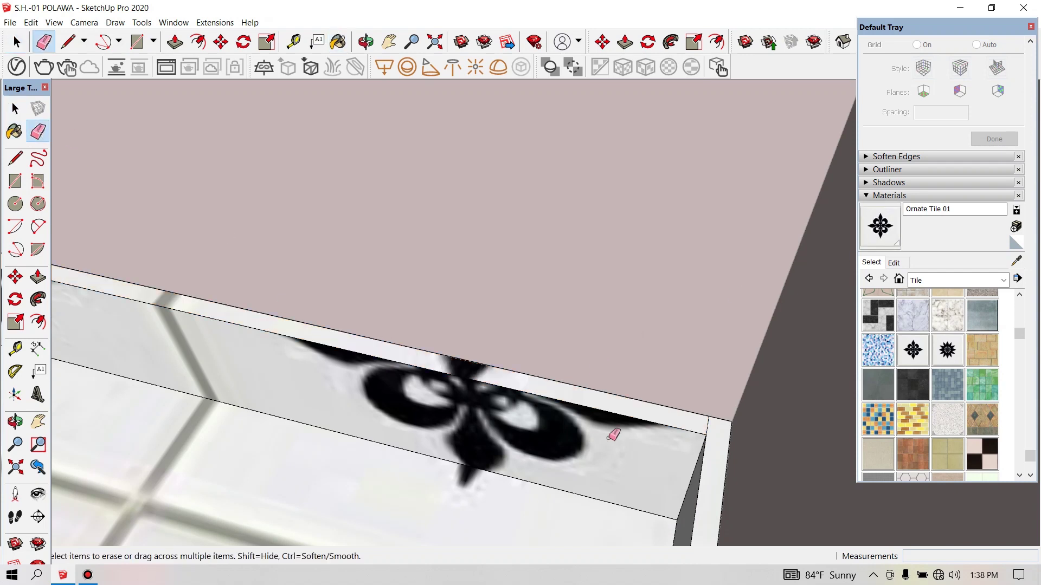
{"action": "scroll", "coordinate": [712, 425], "scroll_direction": "up", "scroll_amount": 1}
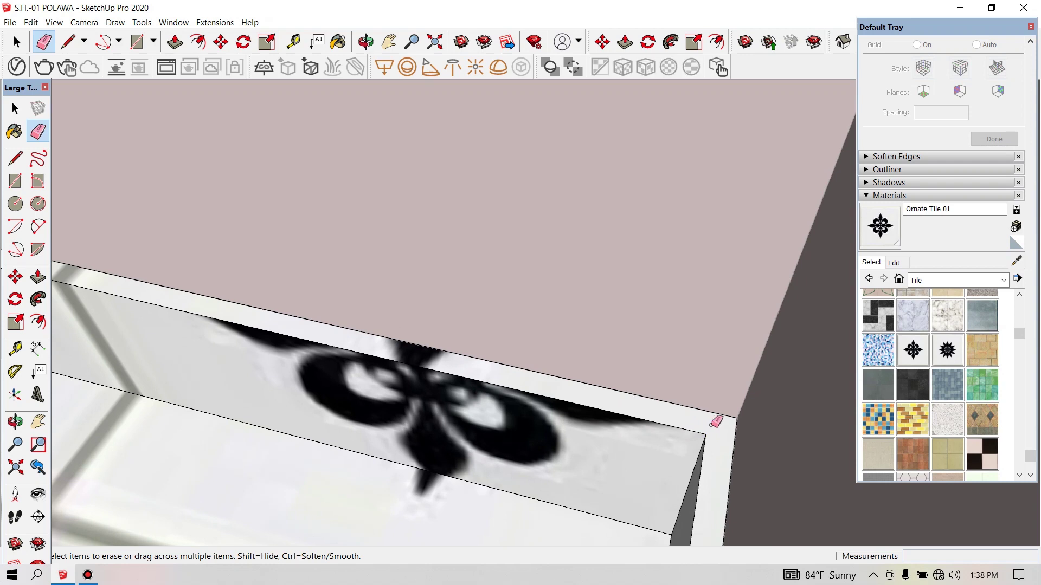
{"action": "scroll", "coordinate": [766, 446], "scroll_direction": "down", "scroll_amount": 2}
{"action": "scroll", "coordinate": [766, 445], "scroll_direction": "down", "scroll_amount": 1}
{"action": "scroll", "coordinate": [766, 442], "scroll_direction": "down", "scroll_amount": 1}
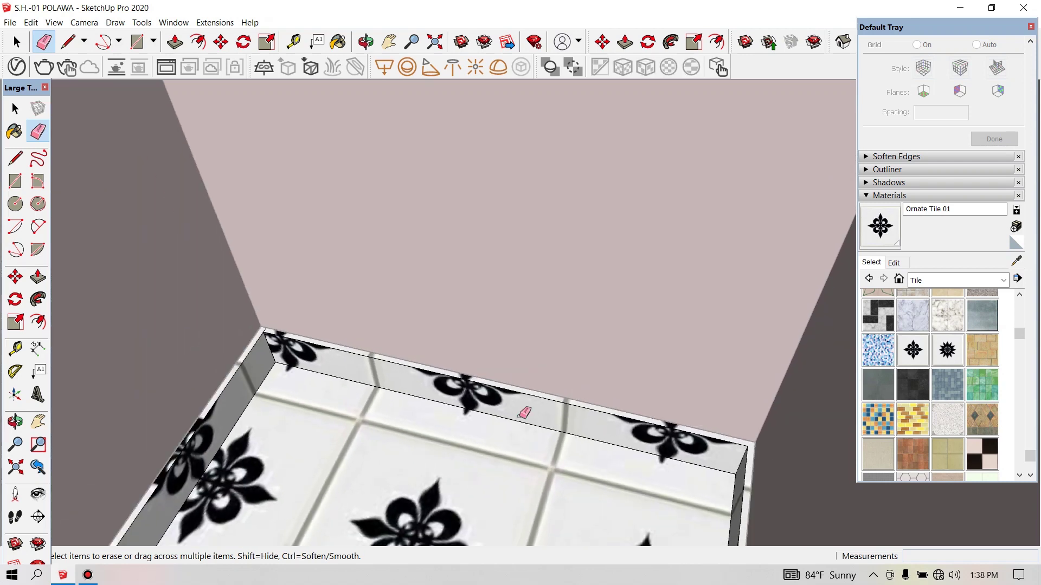
{"action": "scroll", "coordinate": [268, 325], "scroll_direction": "up", "scroll_amount": 3}
{"action": "scroll", "coordinate": [267, 325], "scroll_direction": "up", "scroll_amount": 1}
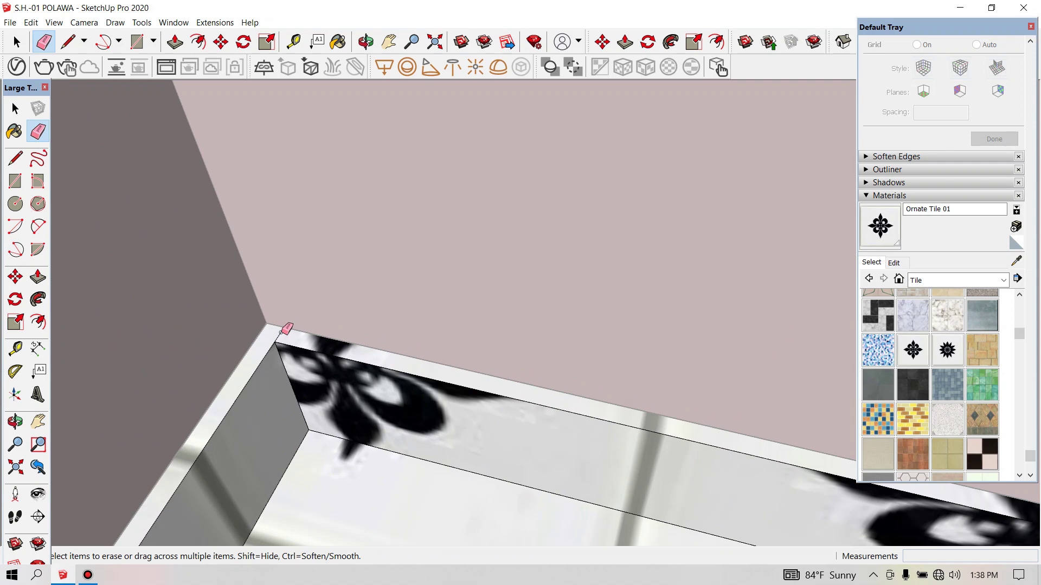
{"action": "scroll", "coordinate": [434, 315], "scroll_direction": "down", "scroll_amount": 1}
{"action": "scroll", "coordinate": [436, 315], "scroll_direction": "down", "scroll_amount": 2}
{"action": "scroll", "coordinate": [438, 319], "scroll_direction": "down", "scroll_amount": 2}
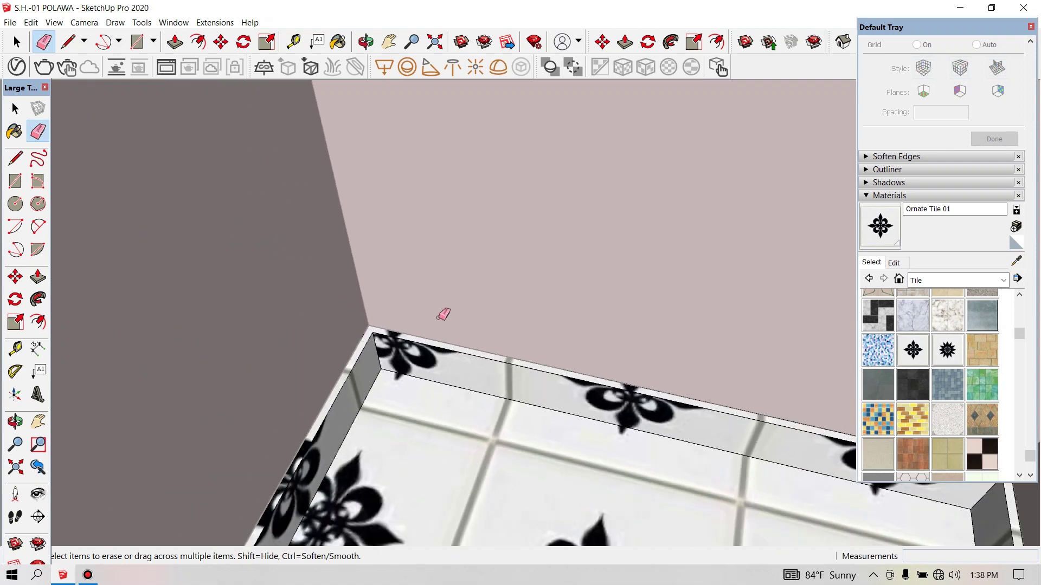
{"action": "scroll", "coordinate": [443, 314], "scroll_direction": "down", "scroll_amount": 2}
{"action": "left_click", "coordinate": [15, 422]}
{"action": "left_click_drag", "start_coordinate": [271, 326], "coordinate": [463, 296]}
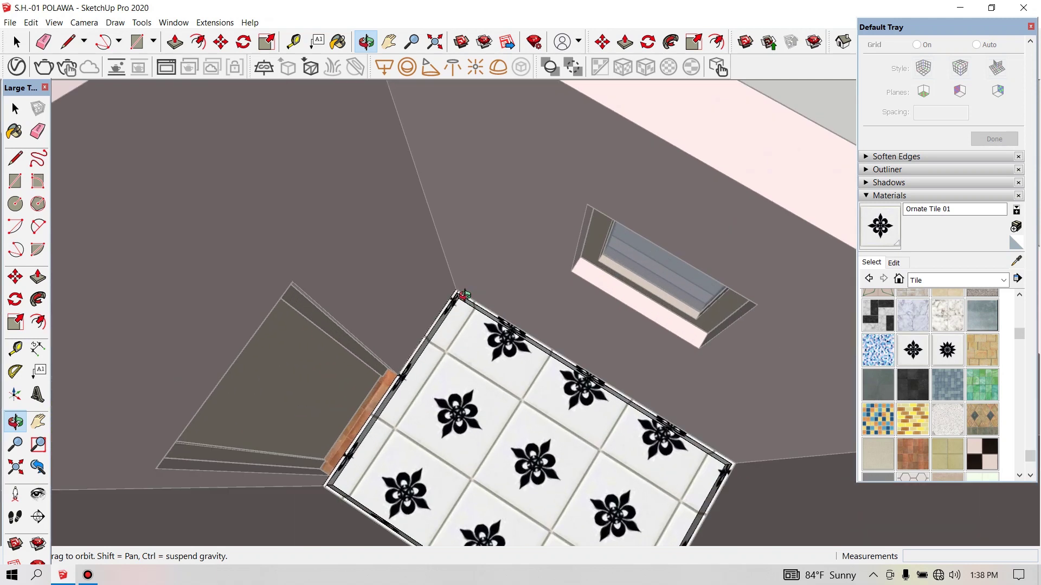
{"action": "scroll", "coordinate": [461, 290], "scroll_direction": "up", "scroll_amount": 2}
{"action": "scroll", "coordinate": [459, 282], "scroll_direction": "up", "scroll_amount": 2}
{"action": "scroll", "coordinate": [459, 282], "scroll_direction": "up", "scroll_amount": 2}
{"action": "scroll", "coordinate": [458, 283], "scroll_direction": "up", "scroll_amount": 1}
{"action": "right_click", "coordinate": [458, 285]}
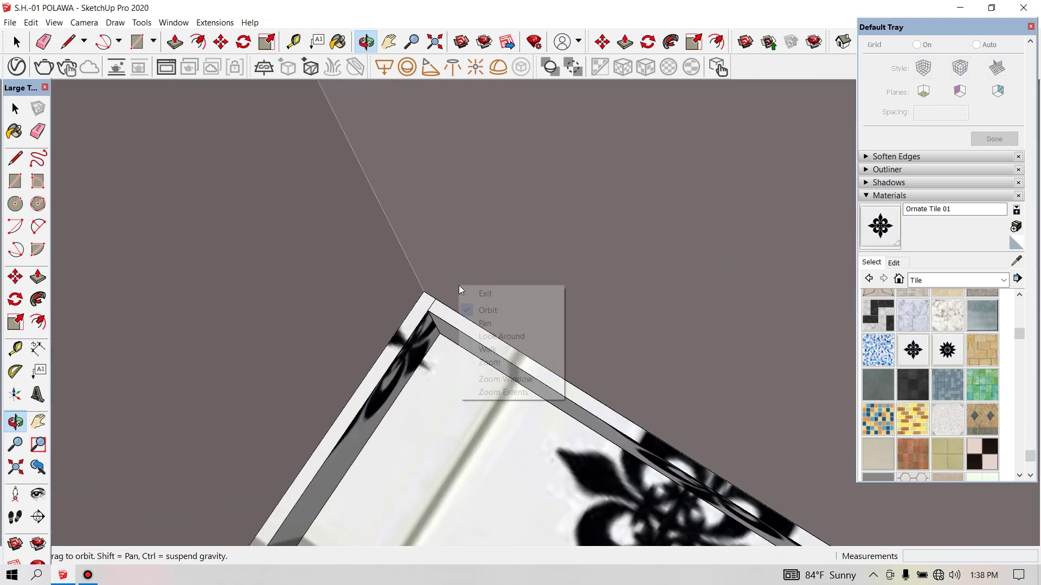
{"action": "left_click", "coordinate": [472, 293]}
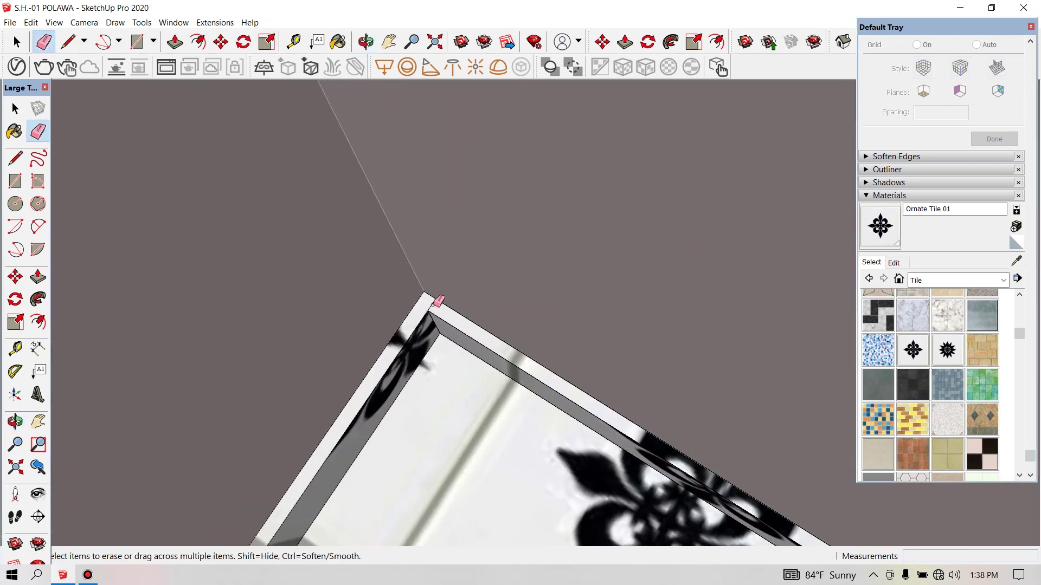
{"action": "left_click", "coordinate": [14, 421]}
{"action": "left_click_drag", "start_coordinate": [431, 492], "coordinate": [416, 375]}
{"action": "scroll", "coordinate": [416, 375], "scroll_direction": "up", "scroll_amount": 2}
{"action": "scroll", "coordinate": [425, 353], "scroll_direction": "up", "scroll_amount": 2}
{"action": "scroll", "coordinate": [430, 344], "scroll_direction": "up", "scroll_amount": 2}
{"action": "right_click", "coordinate": [455, 341]}
{"action": "left_click", "coordinate": [476, 348]}
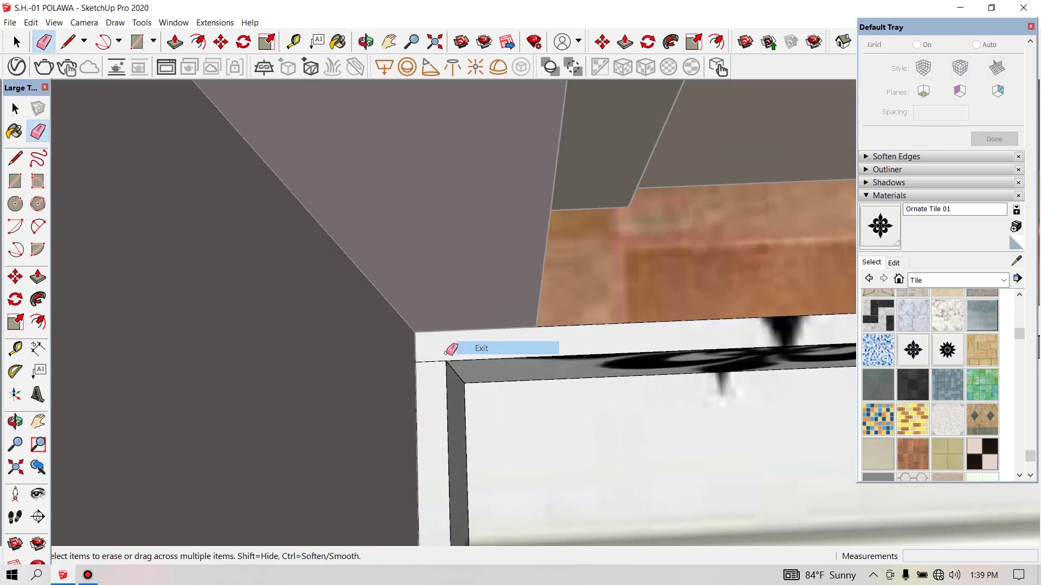
{"action": "scroll", "coordinate": [441, 357], "scroll_direction": "down", "scroll_amount": 1}
{"action": "scroll", "coordinate": [441, 355], "scroll_direction": "down", "scroll_amount": 2}
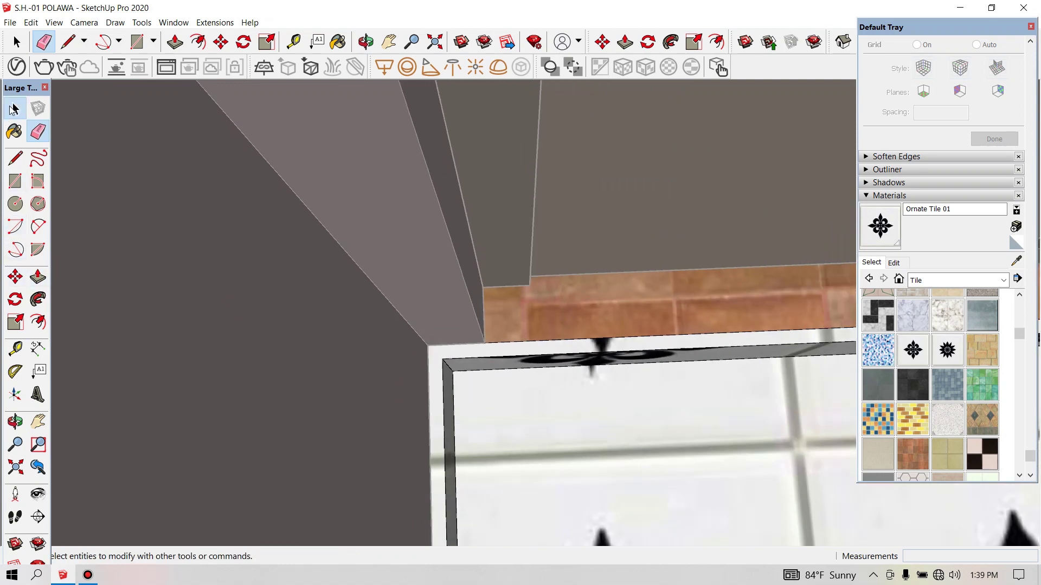
{"action": "left_click", "coordinate": [16, 108]}
{"action": "scroll", "coordinate": [417, 383], "scroll_direction": "down", "scroll_amount": 2}
{"action": "scroll", "coordinate": [451, 350], "scroll_direction": "down", "scroll_amount": 1}
{"action": "scroll", "coordinate": [452, 350], "scroll_direction": "down", "scroll_amount": 2}
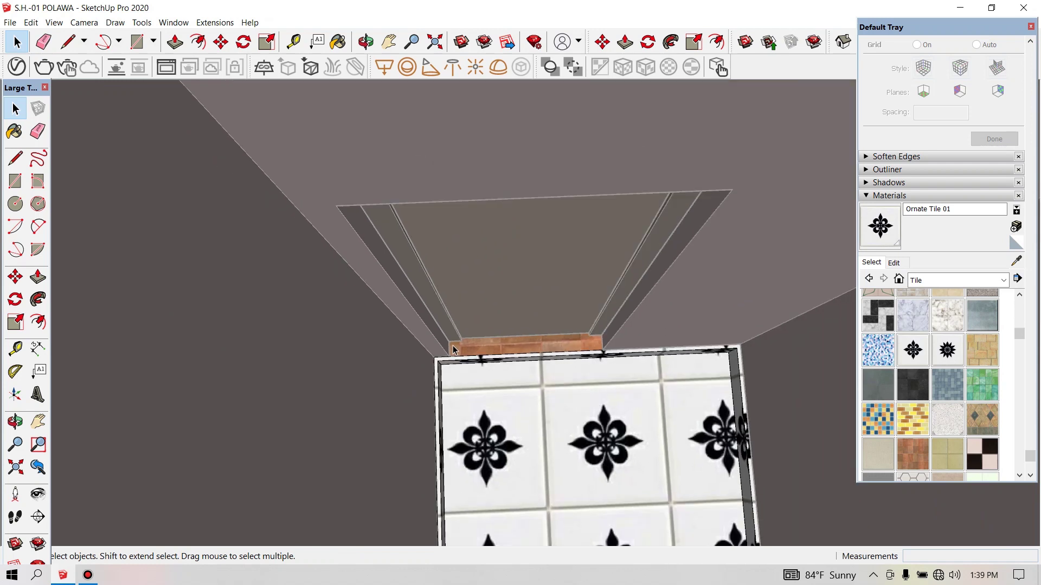
{"action": "scroll", "coordinate": [454, 349], "scroll_direction": "down", "scroll_amount": 2}
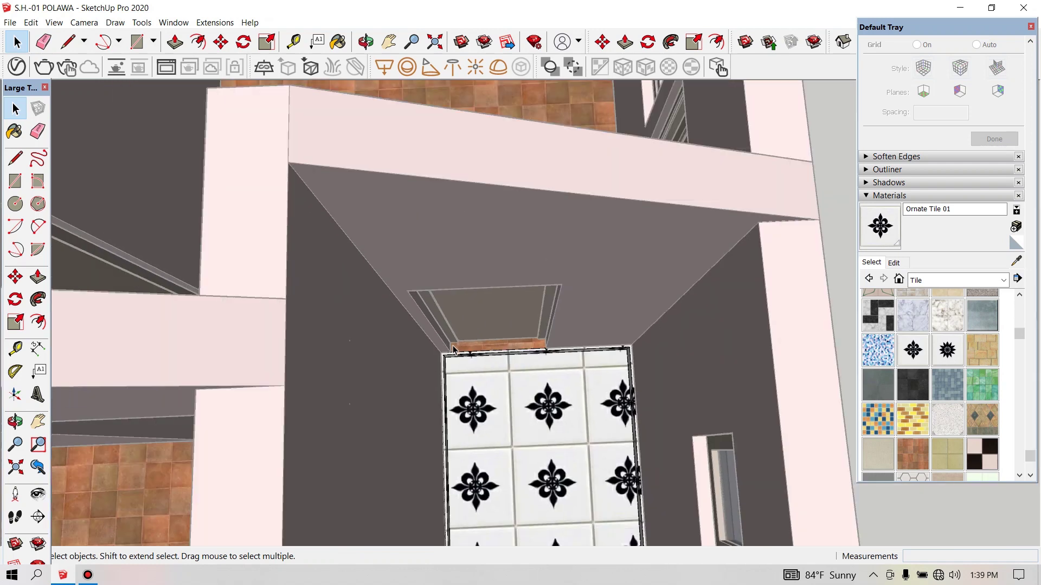
{"action": "left_click", "coordinate": [15, 422]}
{"action": "mouse_move", "coordinate": [556, 523]}
{"action": "left_mouse_down"}
{"action": "mouse_move", "coordinate": [544, 530]}
{"action": "mouse_move", "coordinate": [523, 401]}
{"action": "left_mouse_up"}
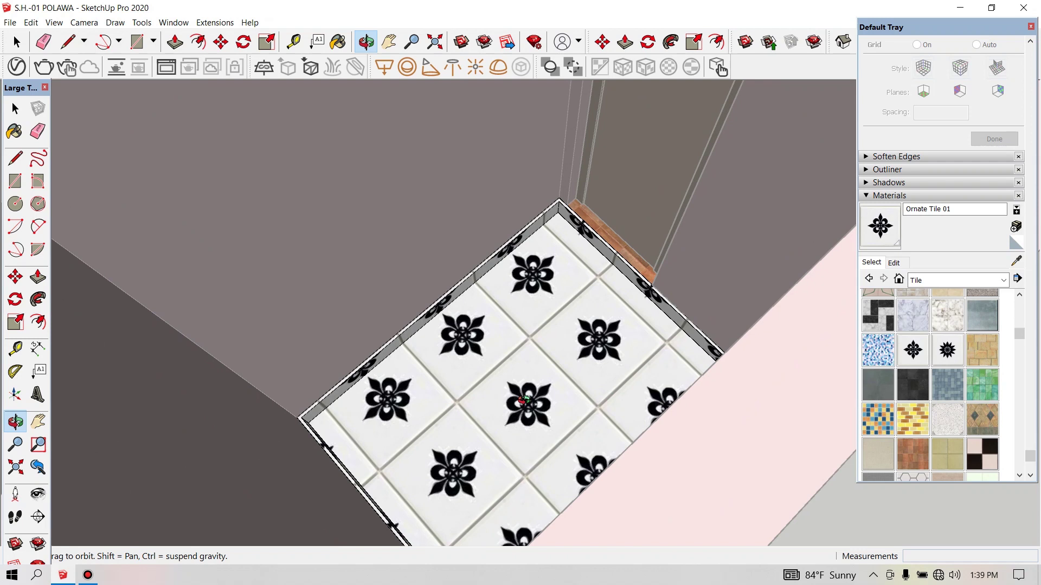
{"action": "scroll", "coordinate": [524, 402], "scroll_direction": "down", "scroll_amount": 3}
{"action": "scroll", "coordinate": [523, 401], "scroll_direction": "down", "scroll_amount": 2}
{"action": "scroll", "coordinate": [524, 400], "scroll_direction": "up", "scroll_amount": 2}
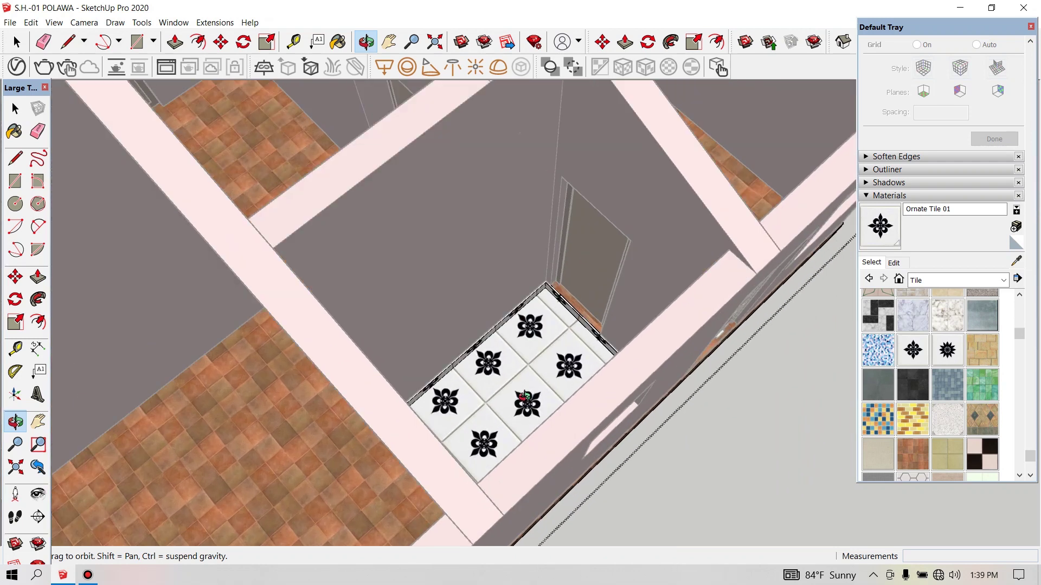
{"action": "scroll", "coordinate": [525, 398], "scroll_direction": "up", "scroll_amount": 2}
{"action": "scroll", "coordinate": [524, 397], "scroll_direction": "down", "scroll_amount": 2}
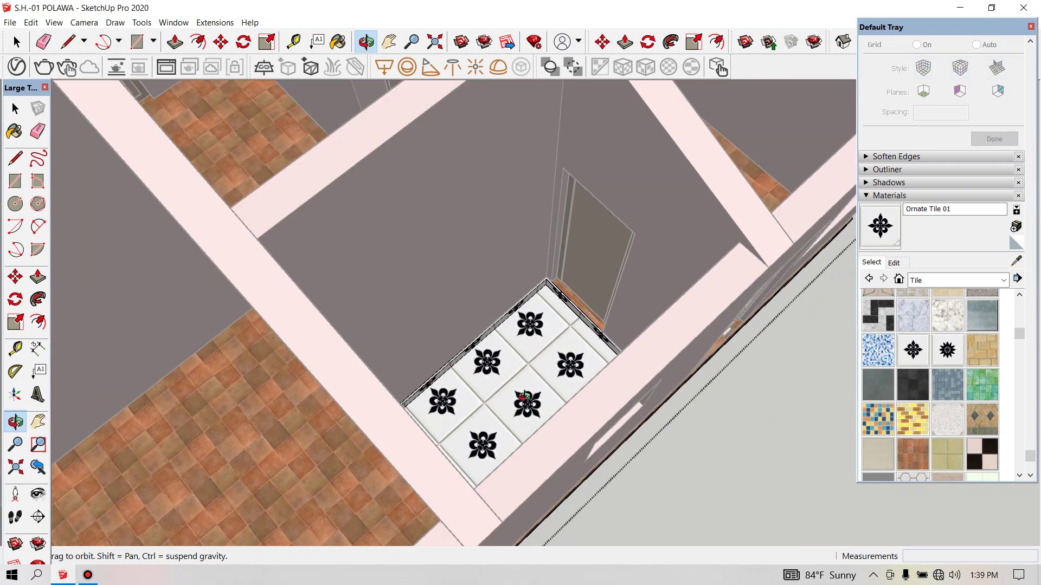